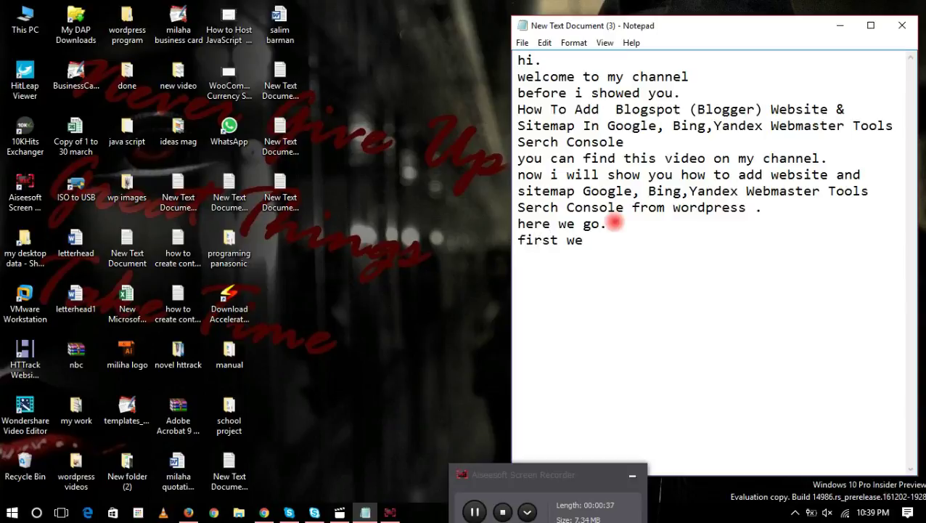
# - Complete the Notepad line so it reads "first we need to install xml genrator plugin"
pyautogui.write('we need to instal')
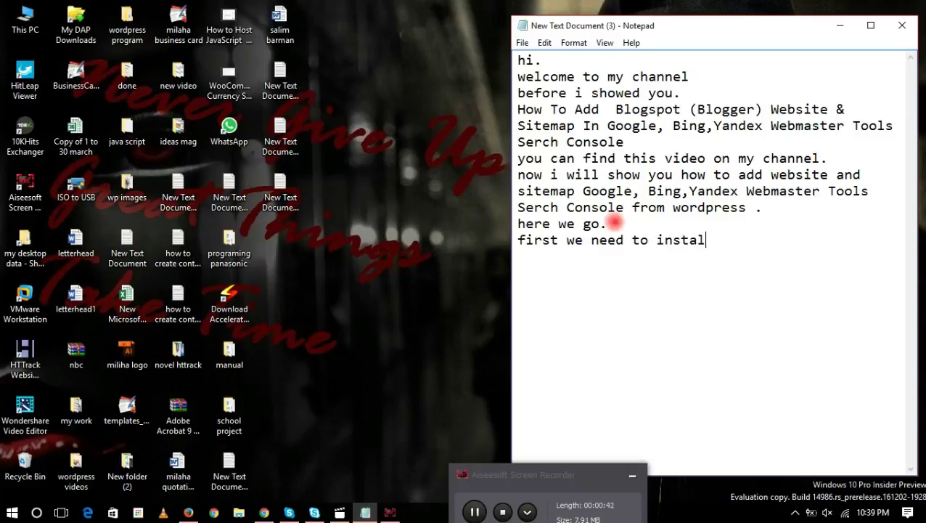
pyautogui.write('l xml gen')
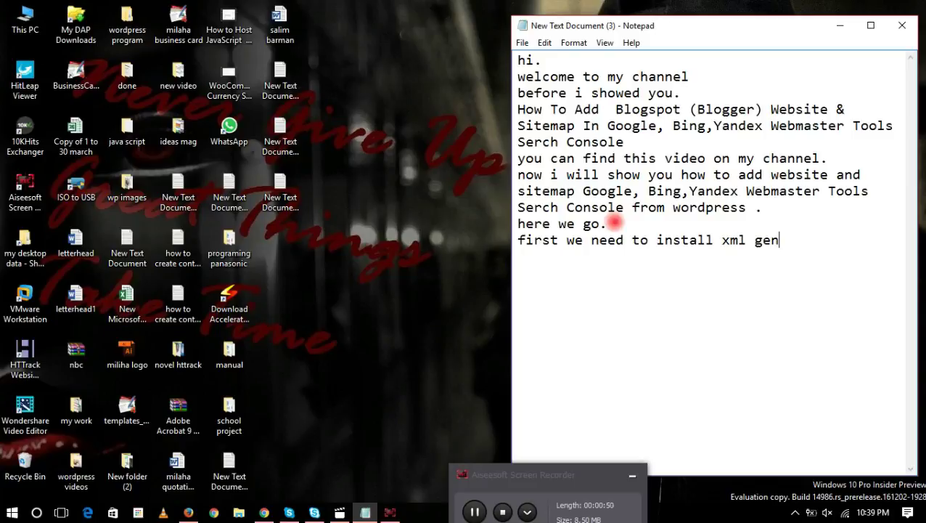
pyautogui.write('rator plugin')
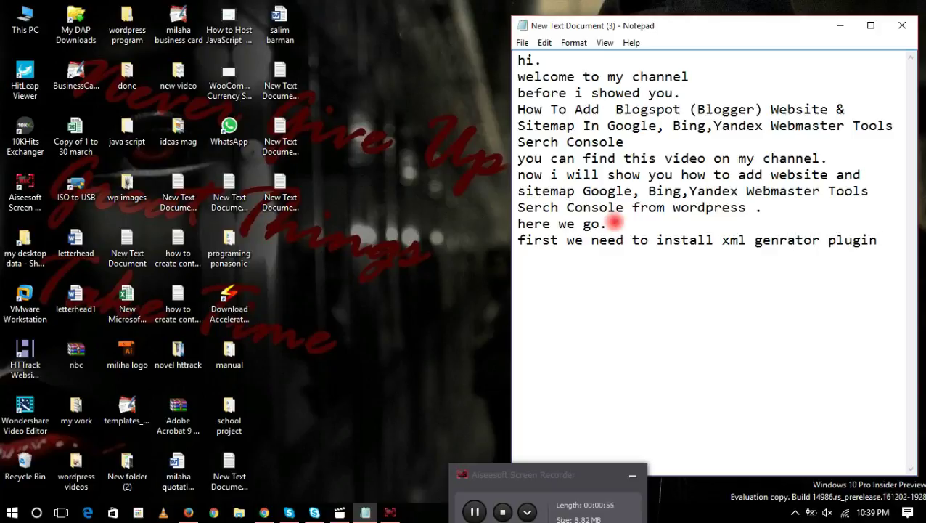
# - Add the line "i will use yoast." below the plugin note
pyautogui.write('i wil l use ')
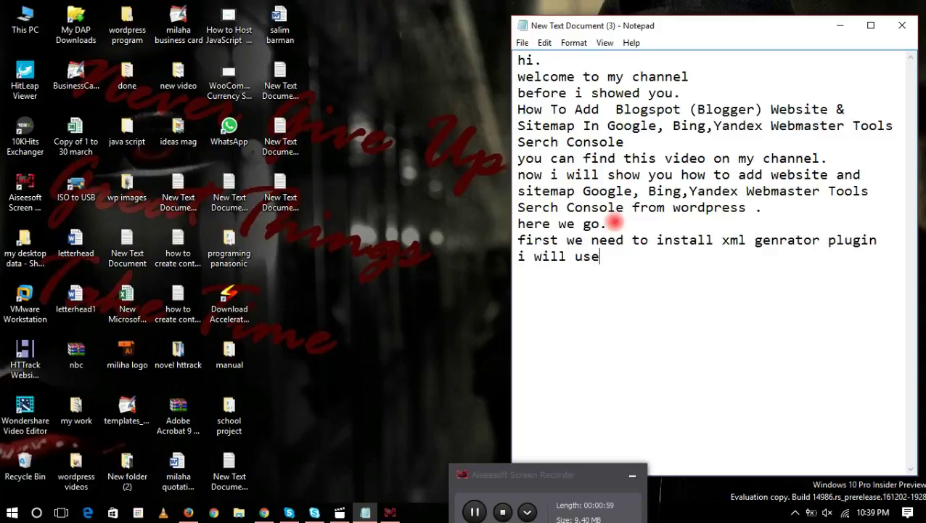
pyautogui.write('you')
pyautogui.write('ast')
pyautogui.press('BackSpace')
pyautogui.press('BackSpace')
pyautogui.press('BackSpace')
pyautogui.press('BackSpace')
pyautogui.write('ast.')
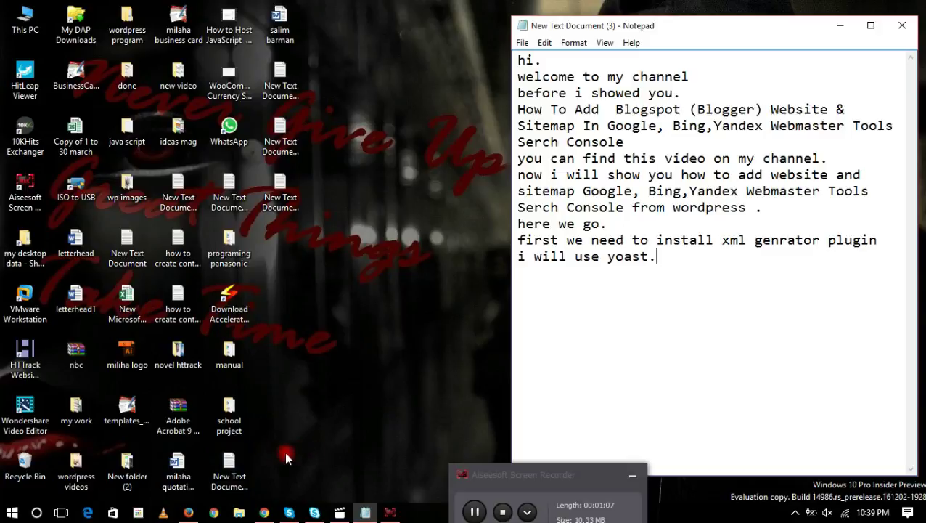
# - Switch to the WordPress dashboard in Firefox and go through the installed plugins to the page for adding new ones
pyautogui.click(188, 513)
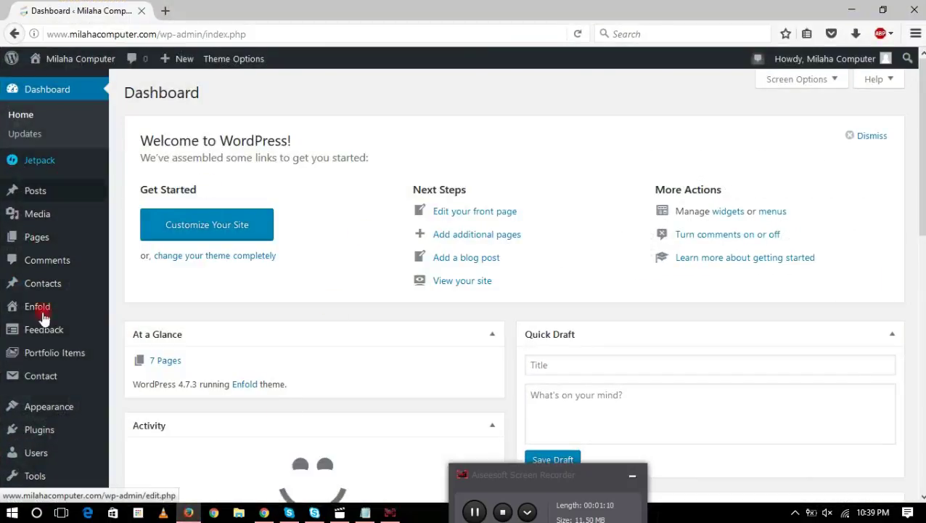
pyautogui.moveTo(64, 411)
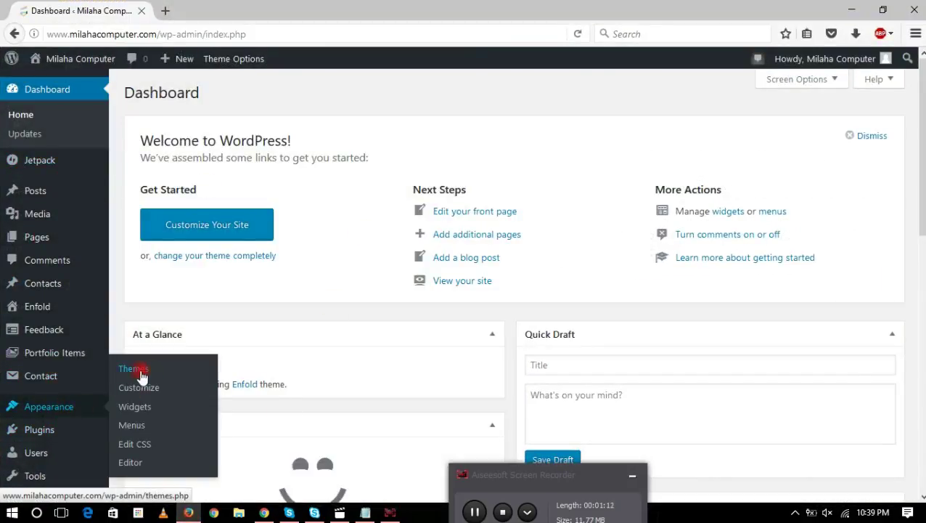
pyautogui.moveTo(62, 432)
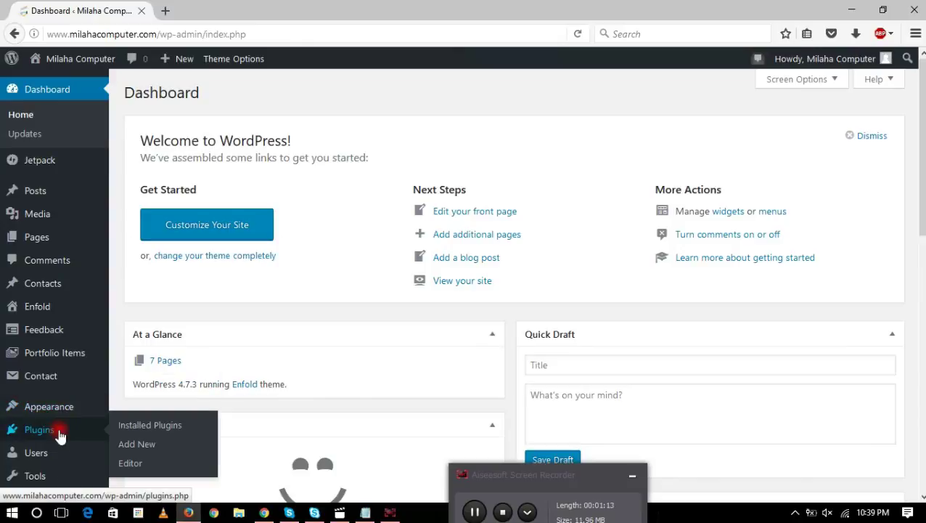
pyautogui.click(139, 429)
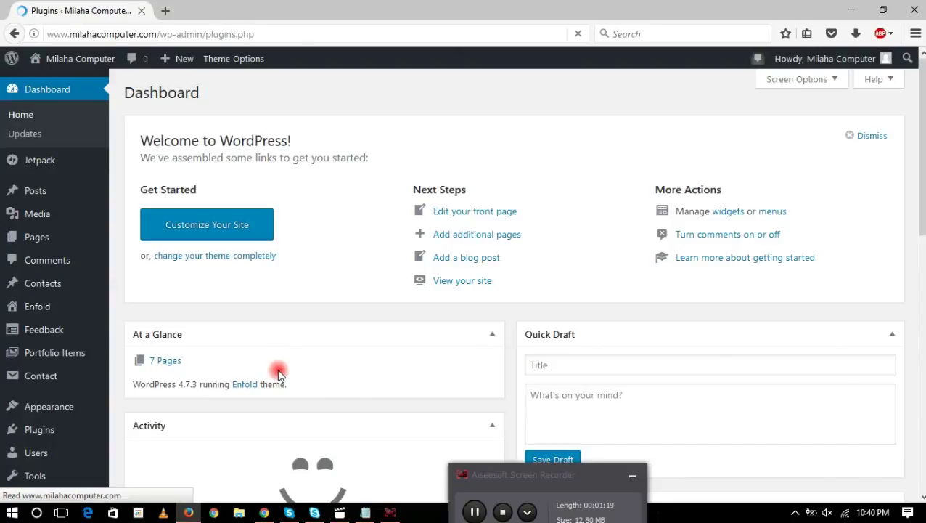
pyautogui.click(210, 98)
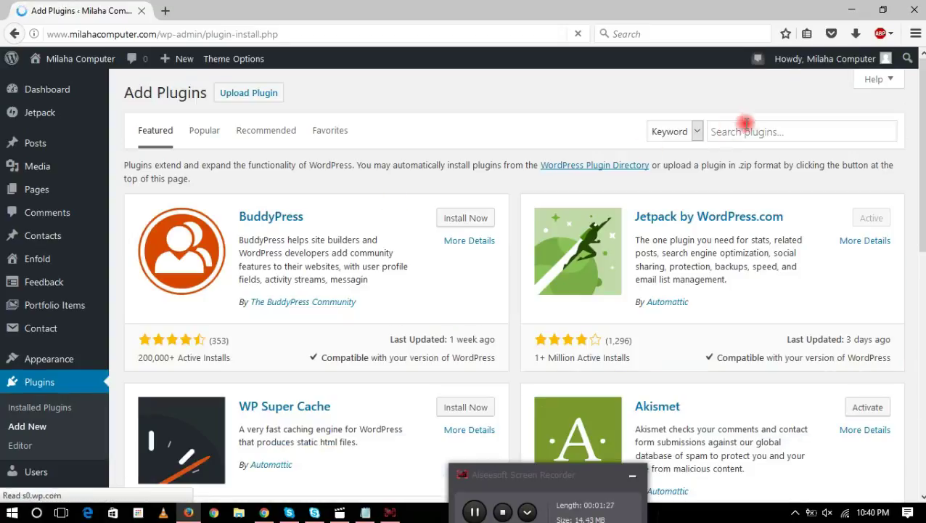
# - Search the plugin directory for "yoast" and install the Yoast SEO plugin by Team Yoast
pyautogui.click(748, 125)
pyautogui.write('yoast')
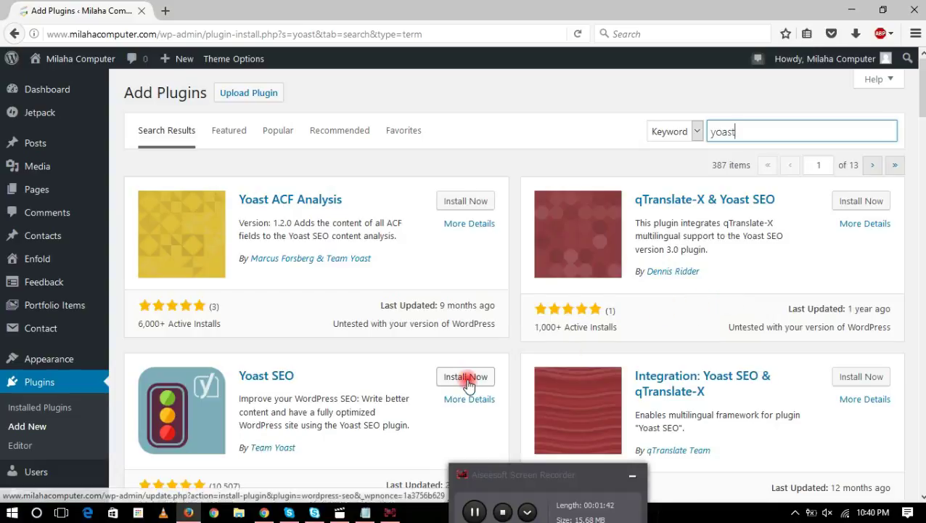
pyautogui.scroll(-3, 471, 378)
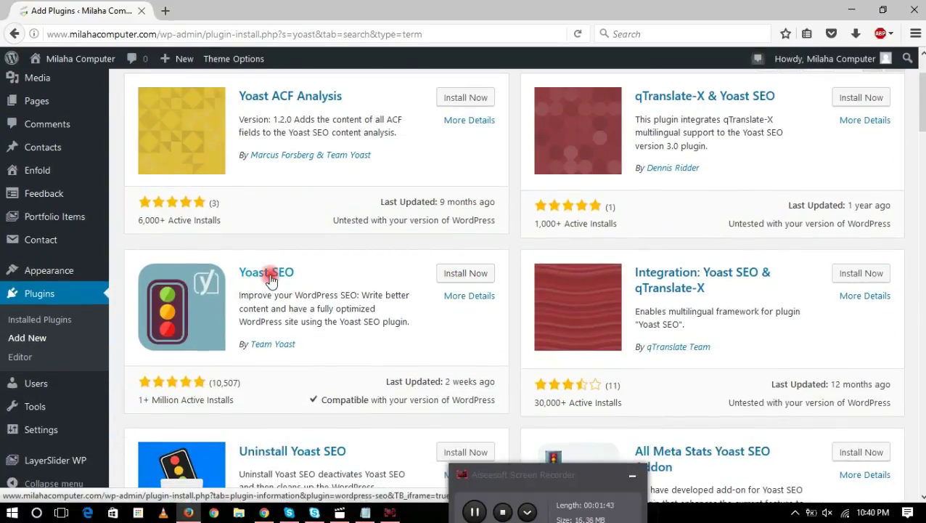
pyautogui.click(454, 275)
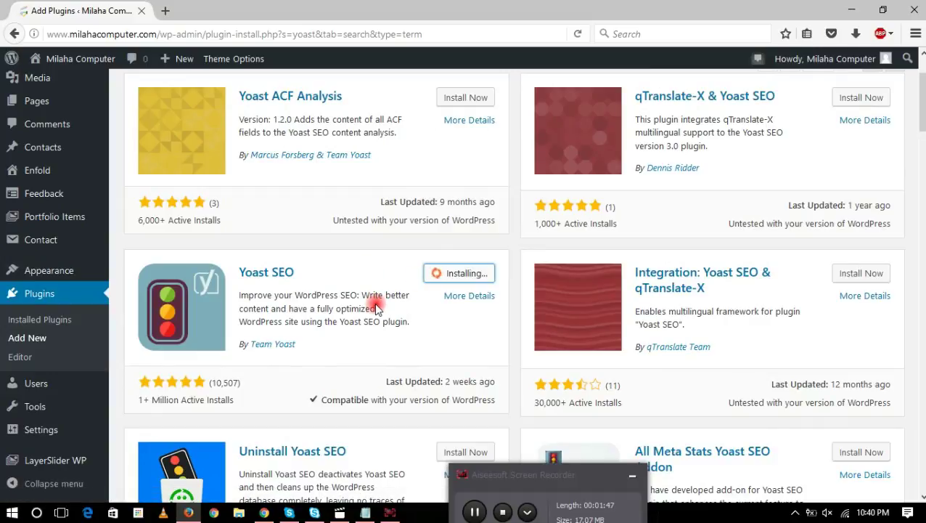
# - Switch to Notepad and add a new line reading "next video i wil show you complte tutorial"
pyautogui.click(364, 512)
pyautogui.press('Return')
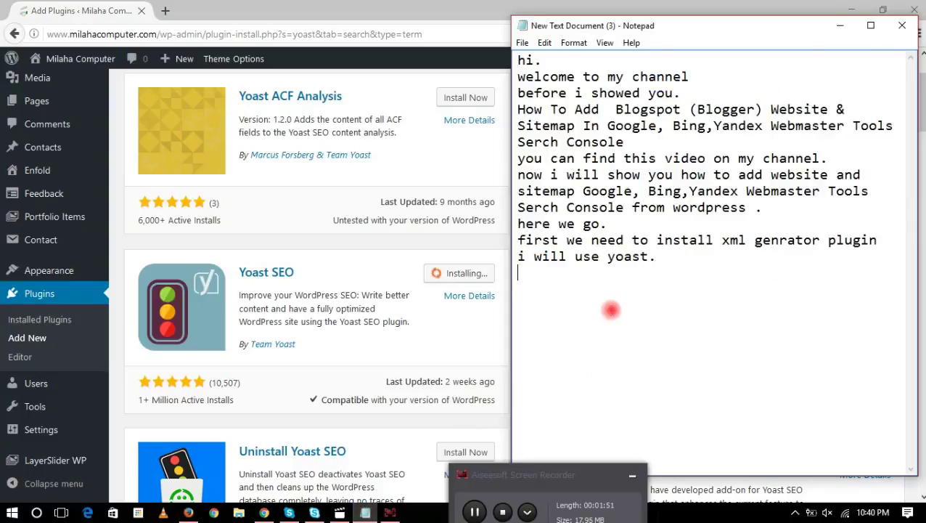
pyautogui.write('next vide')
pyautogui.press('BackSpace')
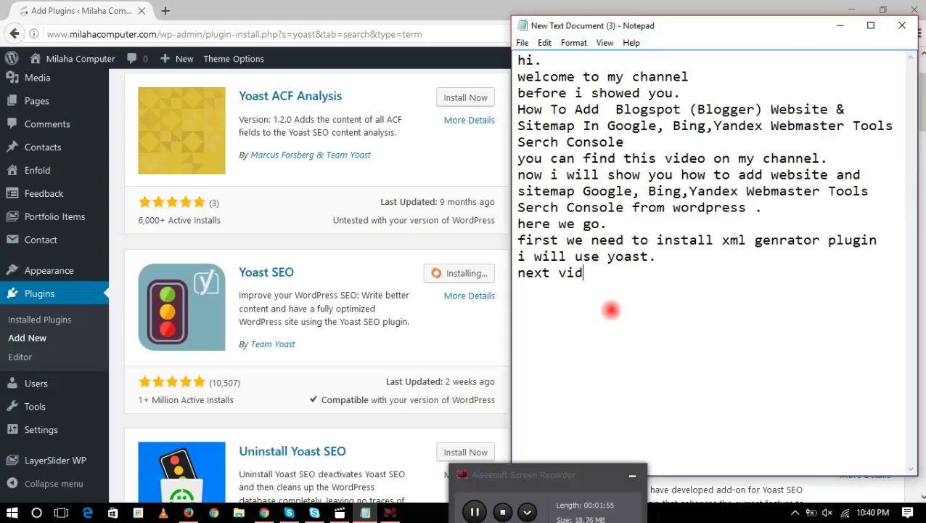
pyautogui.write('eo i wil show ')
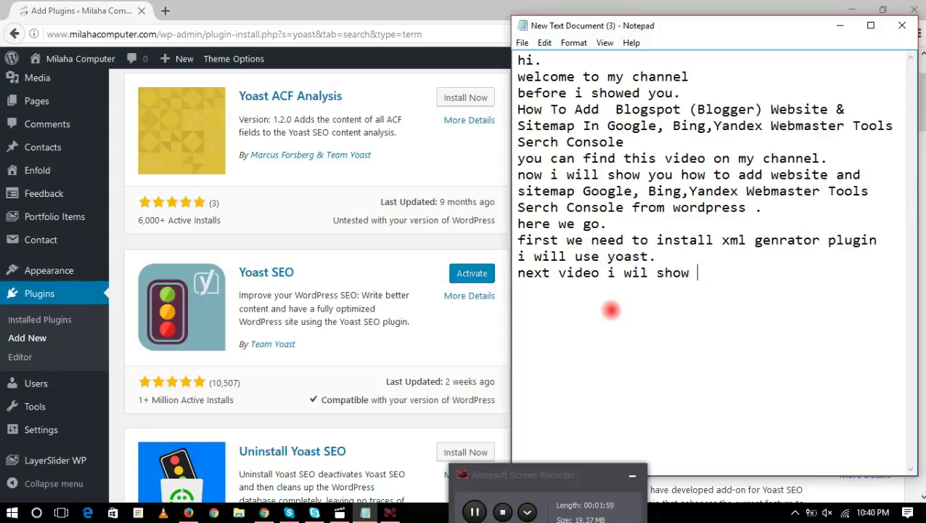
pyautogui.write('you')
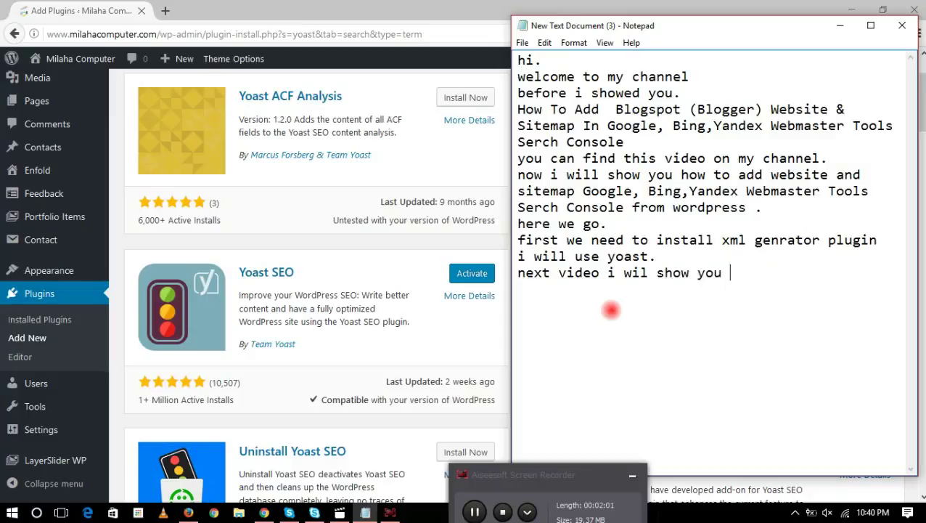
pyautogui.write(' complte to')
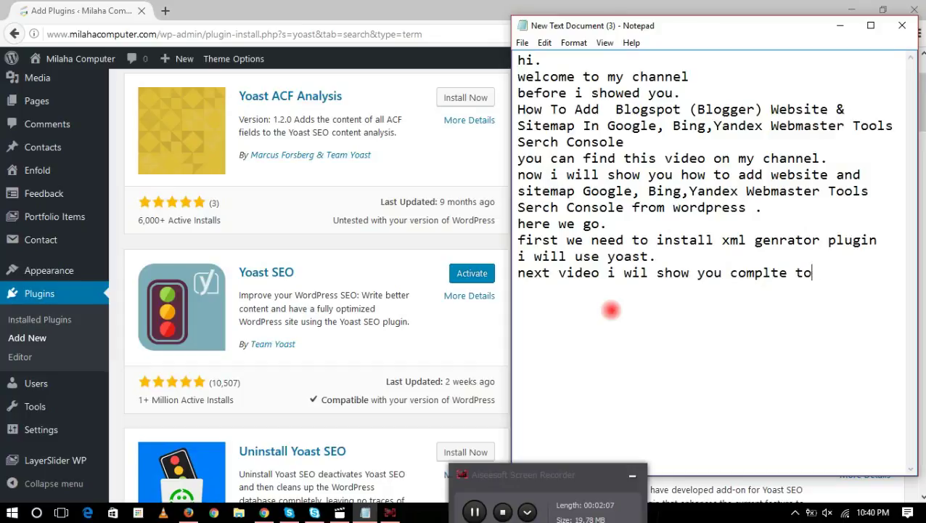
pyautogui.press('BackSpace')
pyautogui.write('utorial')
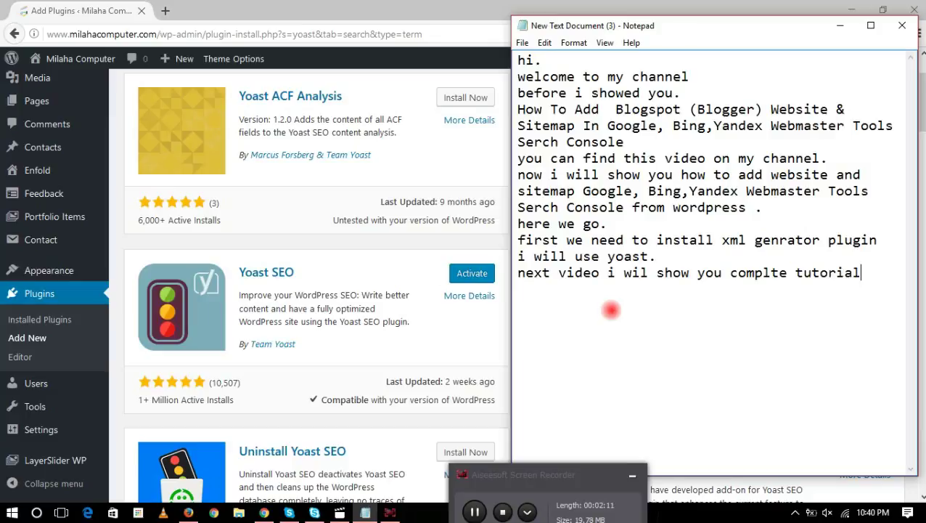
# - Continue the note with "about yoast seo . how to use this and how you can rank you site high very fast.."
pyautogui.write(' about you')
pyautogui.press('BackSpace')
pyautogui.write('ast sex')
pyautogui.press('BackSpace')
pyautogui.write('o . how to us')
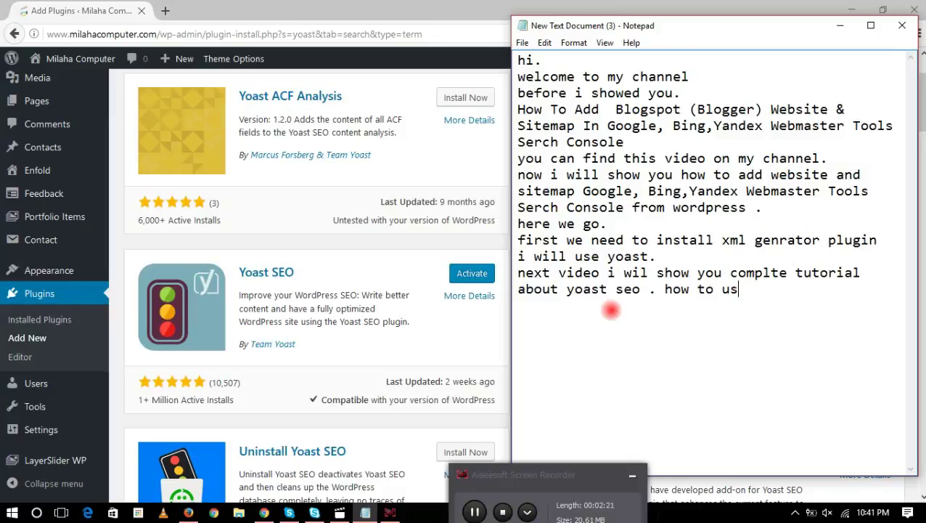
pyautogui.write('e this and h')
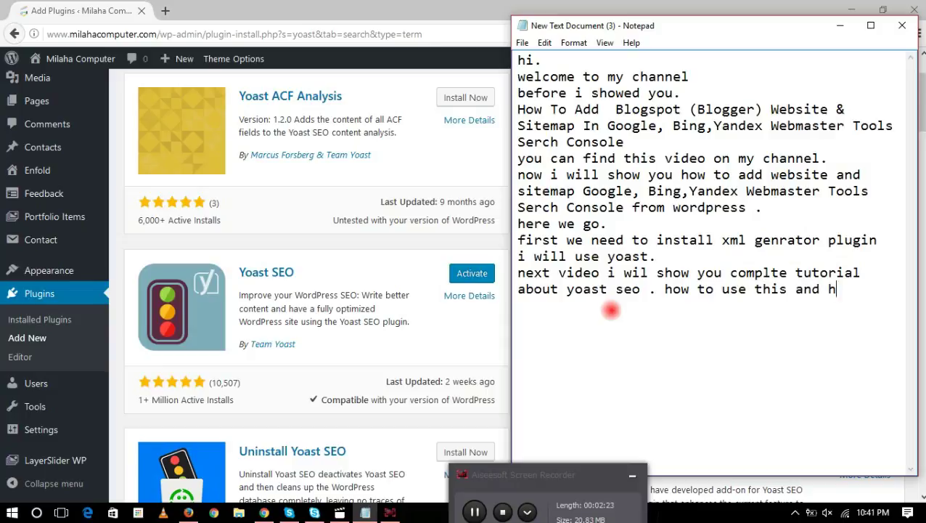
pyautogui.write('ow you can')
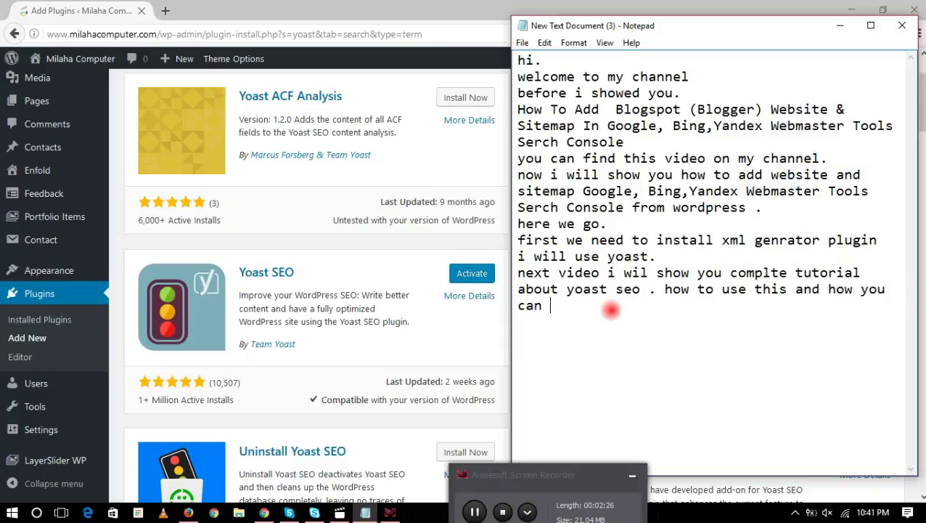
pyautogui.write(' rank you site hing')
pyautogui.press('BackSpace')
pyautogui.press('BackSpace')
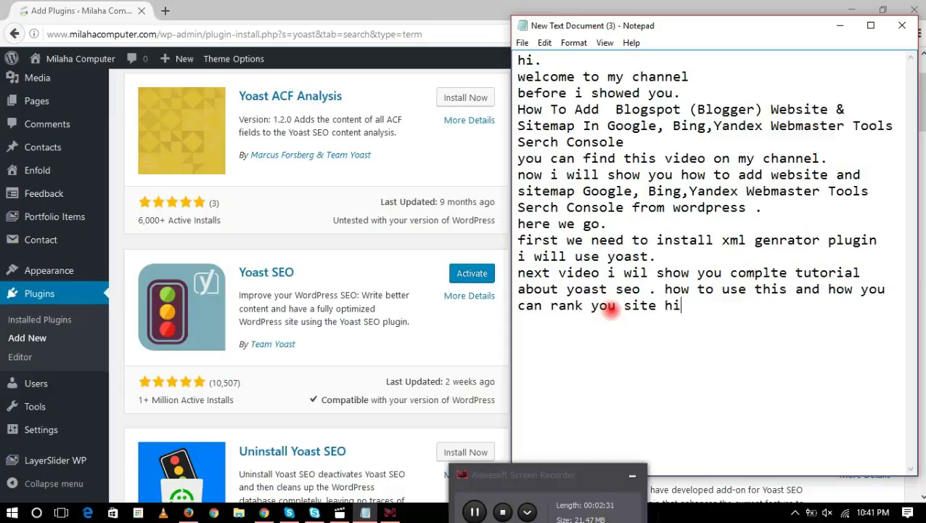
pyautogui.write('gh very fast..')
pyautogui.press('Return')
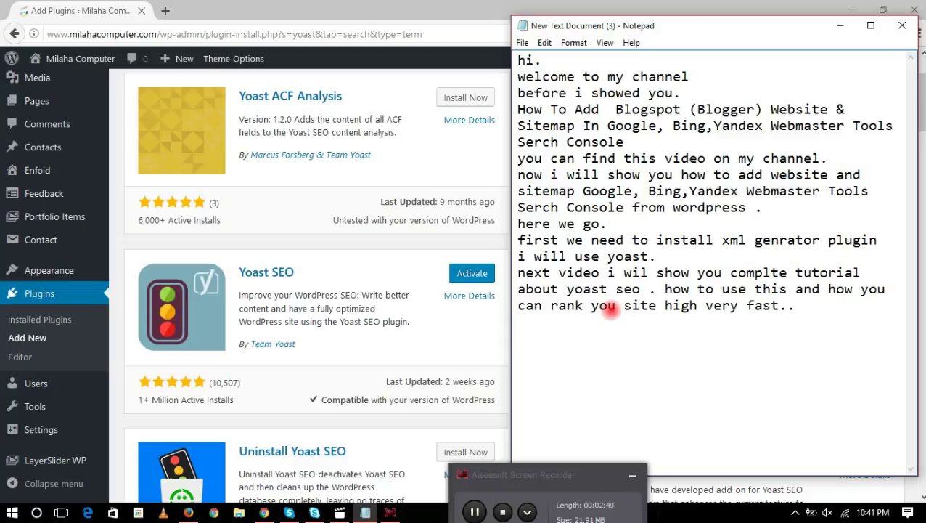
# - Activate the Yoast SEO plugin in WordPress and open its XML Sitemaps settings
pyautogui.click(474, 273)
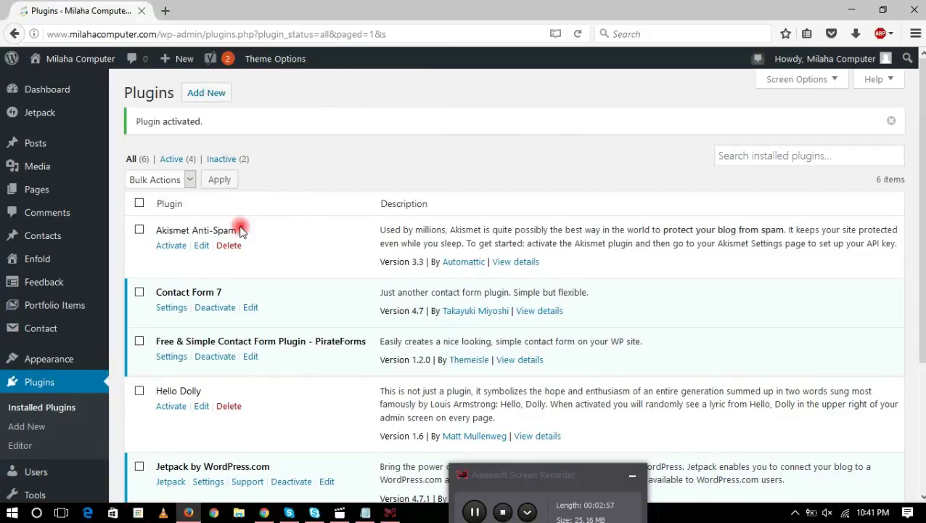
pyautogui.scroll(-4, 90, 324)
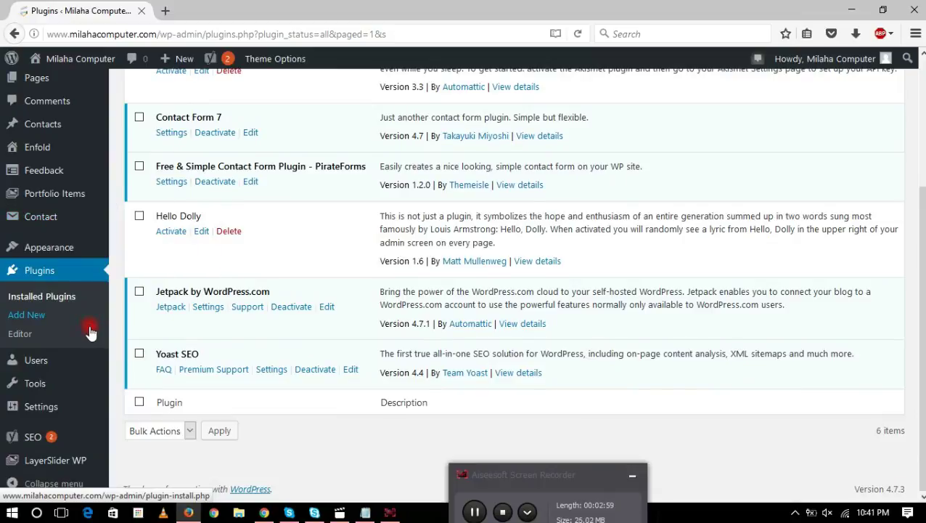
pyautogui.moveTo(46, 449)
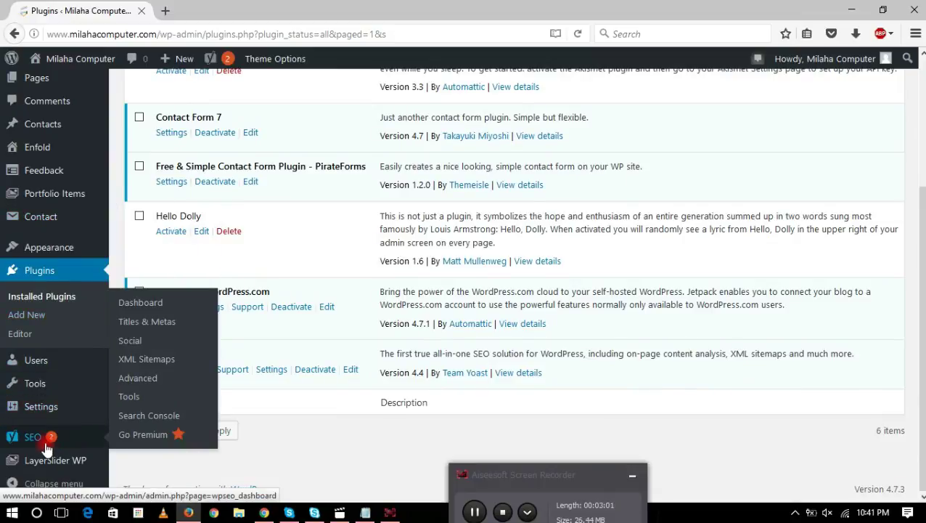
pyautogui.click(144, 358)
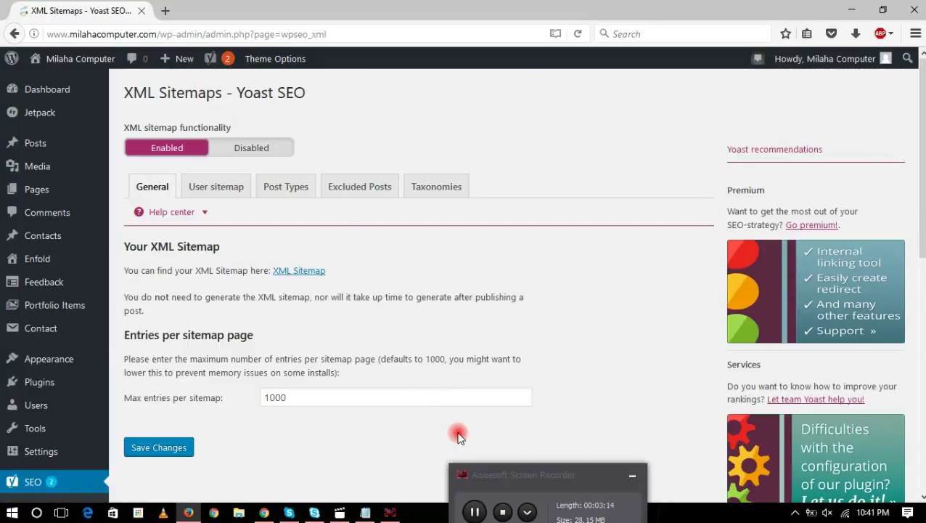
# - Open google.com in a new browser tab and search for "google webmaster tools"
pyautogui.click(167, 10)
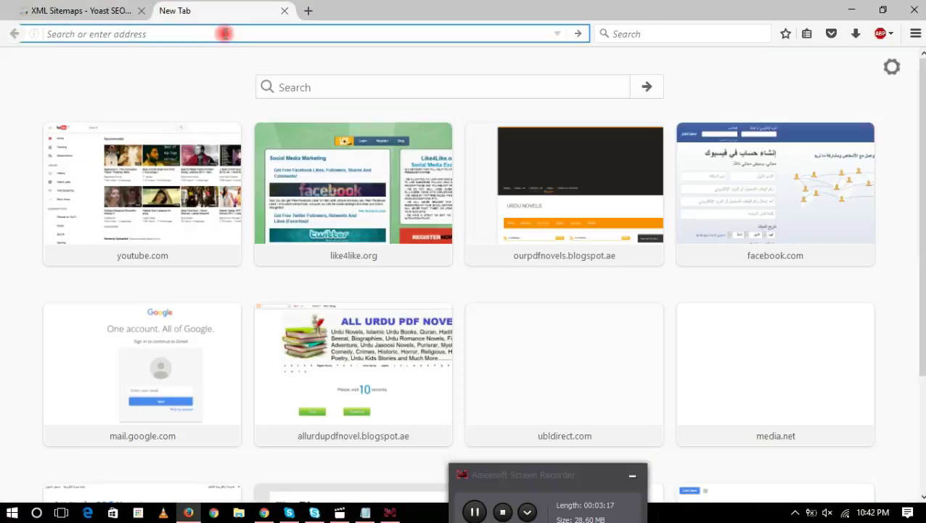
pyautogui.write('google.com/')
pyautogui.press('Return')
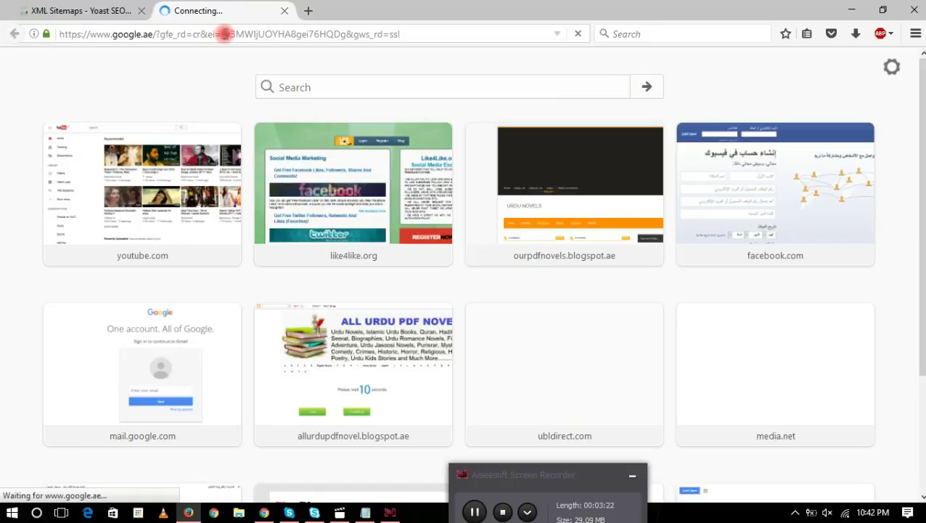
pyautogui.click(434, 265)
pyautogui.write('g')
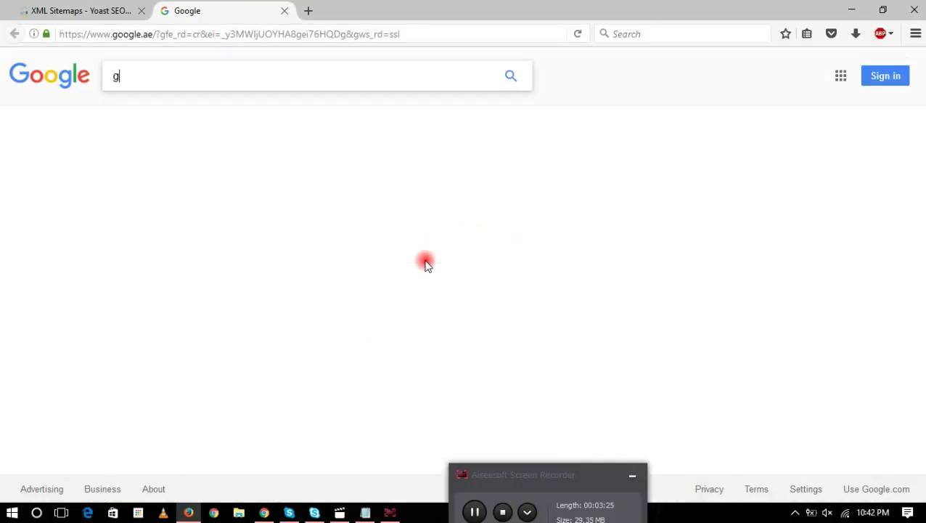
pyautogui.write('oogle webmaster')
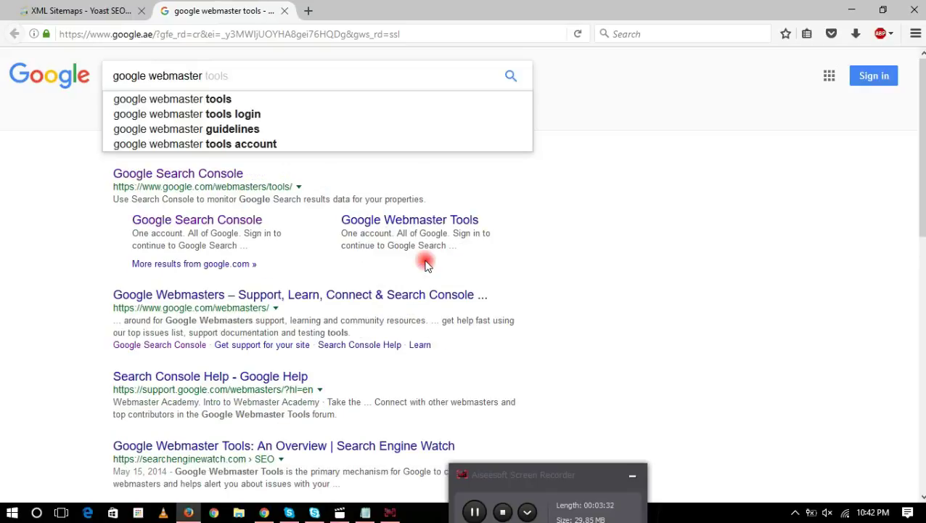
pyautogui.press('Down')
pyautogui.press('Return')
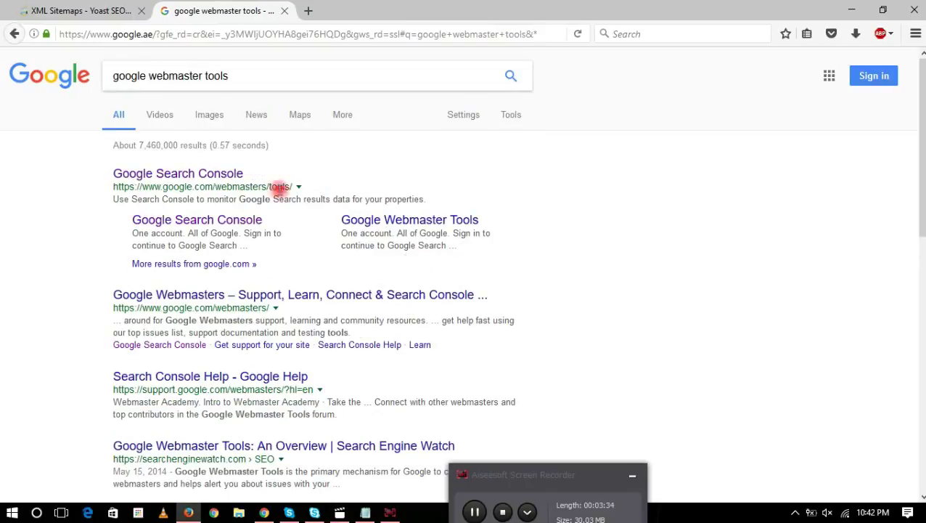
# - Open Google Search Console from the search results and clear the prefilled e-mail address to sign in with another account
pyautogui.click(211, 173)
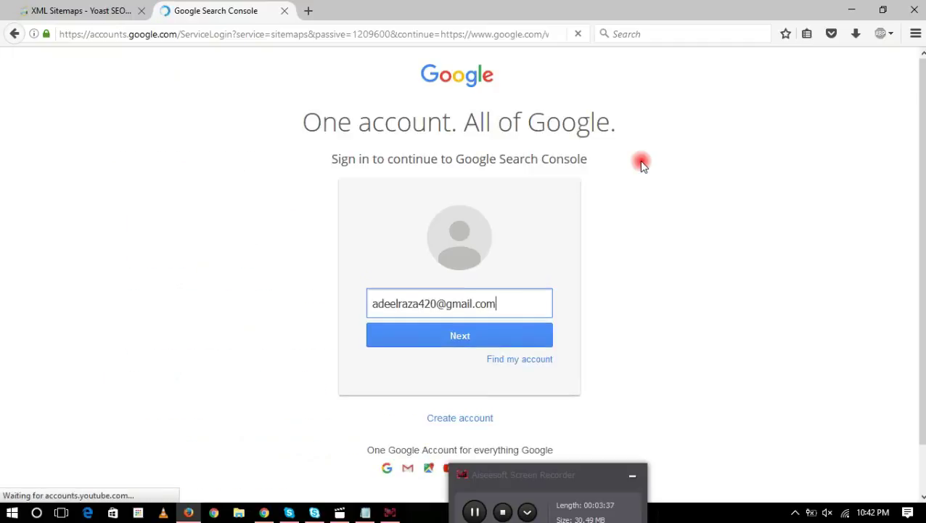
pyautogui.tripleClick(495, 303)
pyautogui.press('BackSpace')
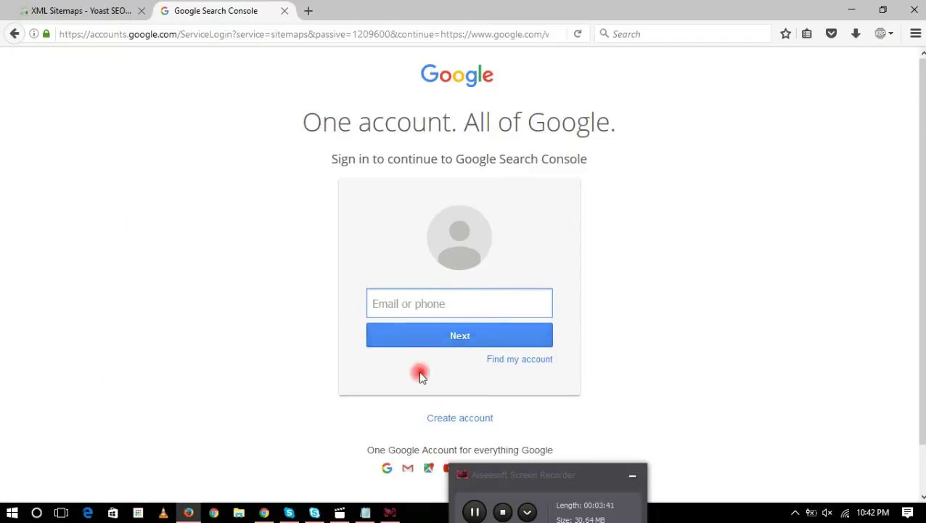
pyautogui.click(472, 508)
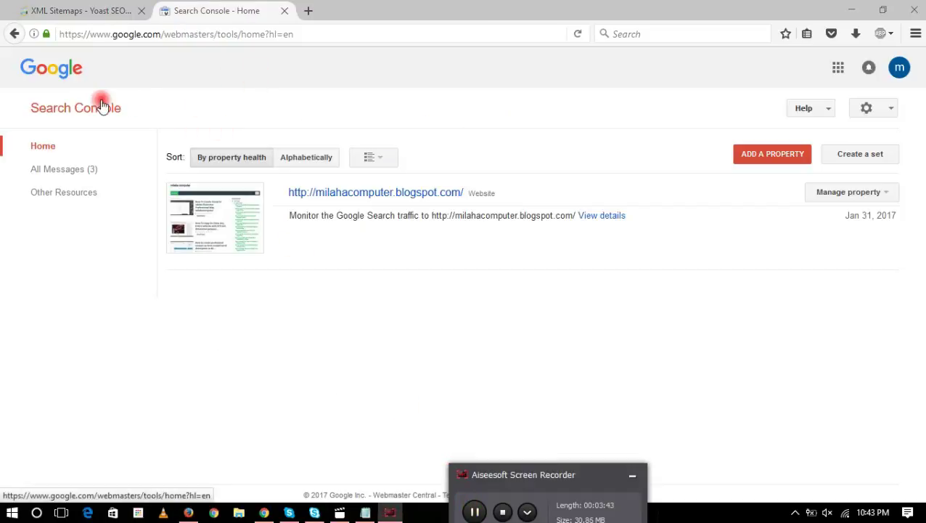
# - Return to the Yoast XML Sitemaps page and review its General and User sitemap settings, highlighting the Notepad note about enabling users
pyautogui.click(97, 13)
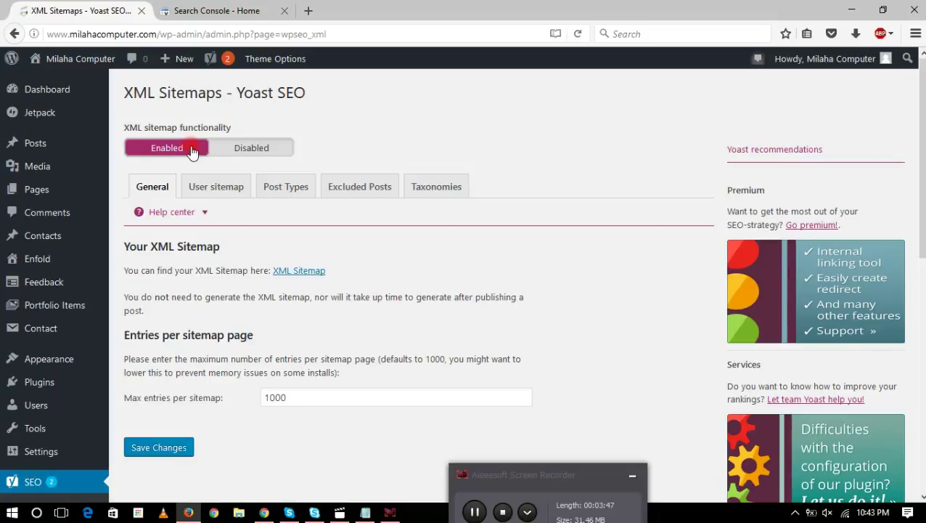
pyautogui.moveTo(294, 391); pyautogui.dragTo(213, 399)
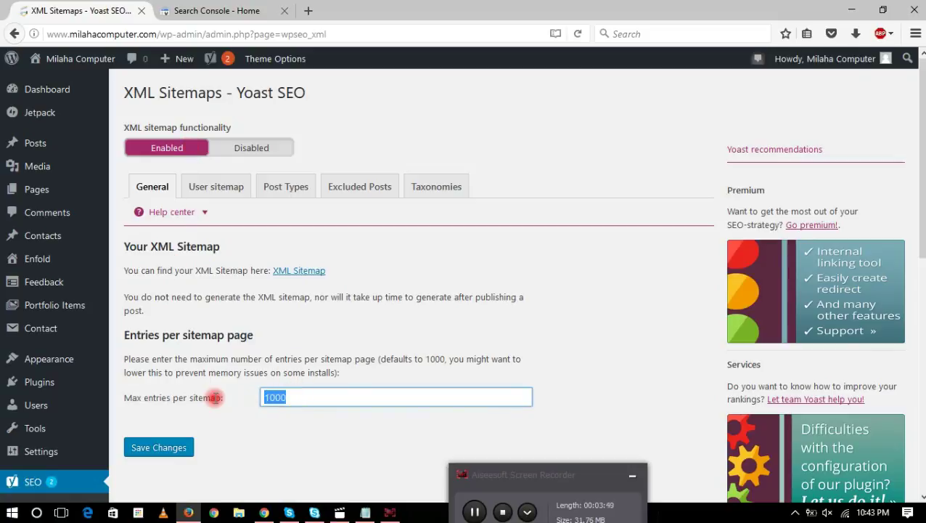
pyautogui.click(318, 357)
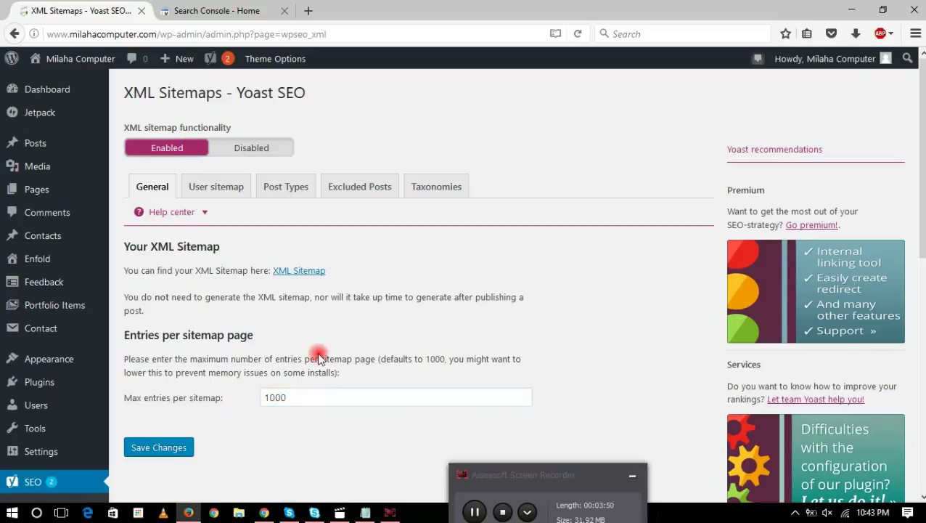
pyautogui.click(219, 190)
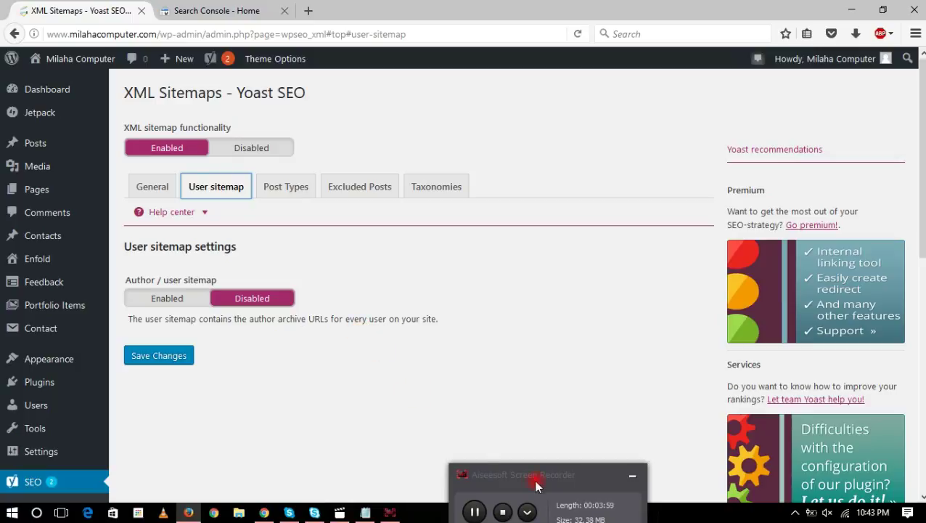
pyautogui.click(474, 511)
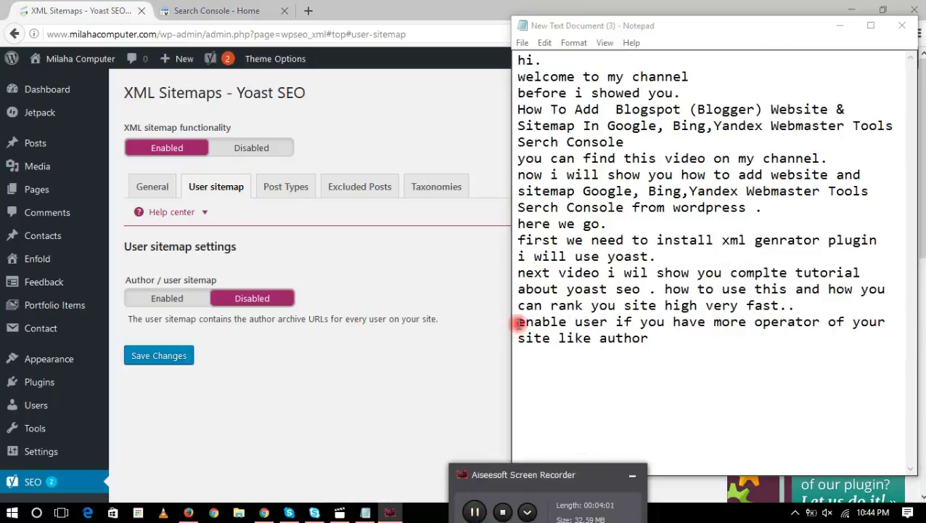
pyautogui.moveTo(520, 321); pyautogui.dragTo(658, 344)
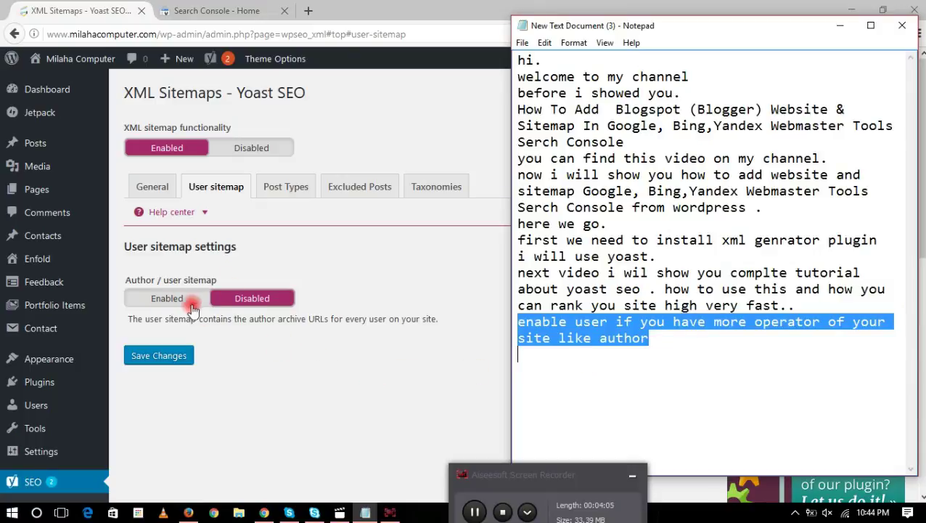
# - Review which post types are included in the sitemap under the Yoast Post Types sitemap settings
pyautogui.click(298, 200)
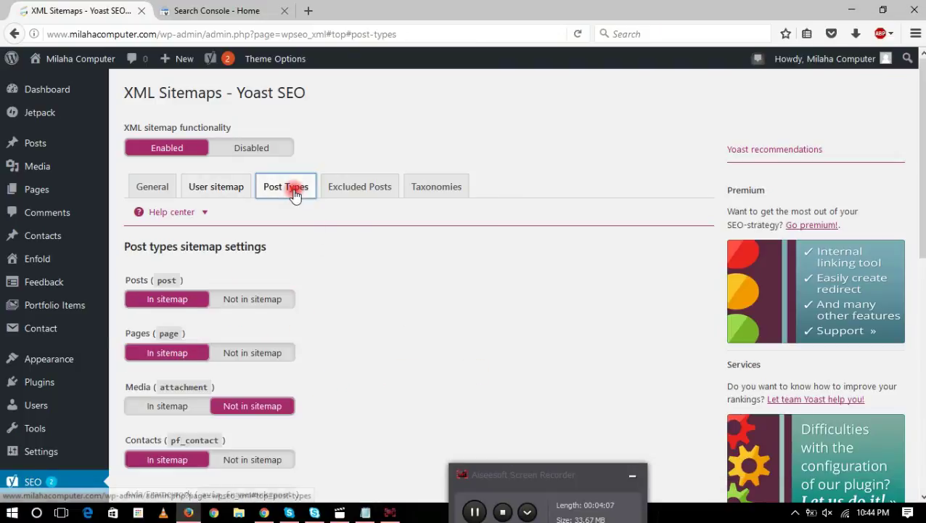
pyautogui.scroll(-1, 365, 314)
pyautogui.scroll(-2, 365, 314)
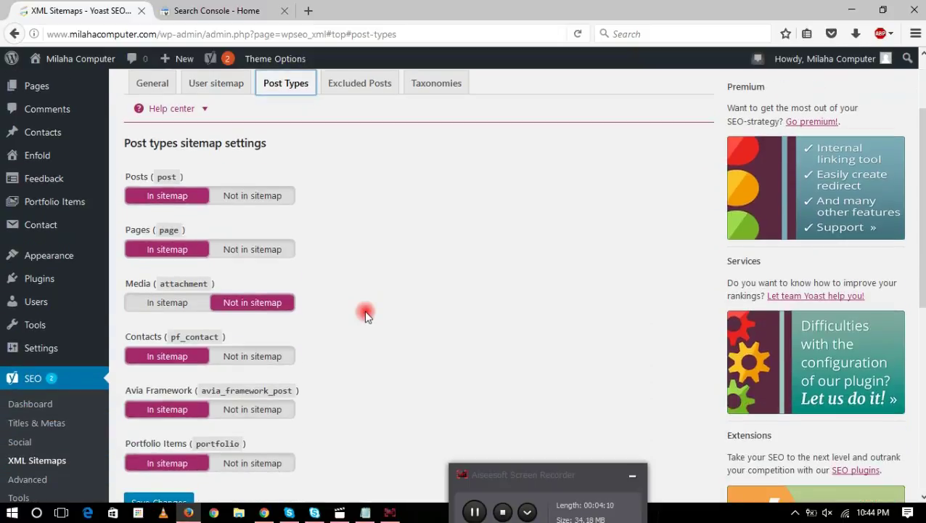
pyautogui.scroll(-2, 365, 315)
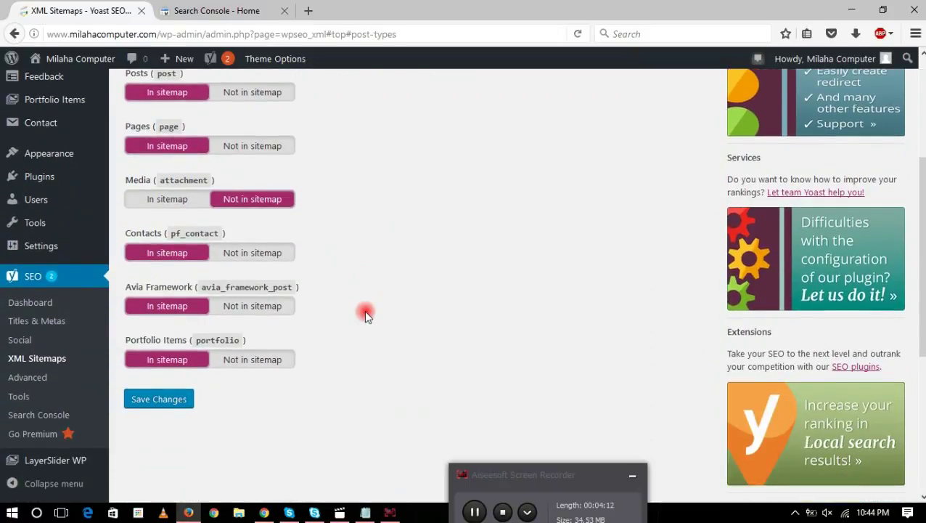
pyautogui.scroll(3, 365, 314)
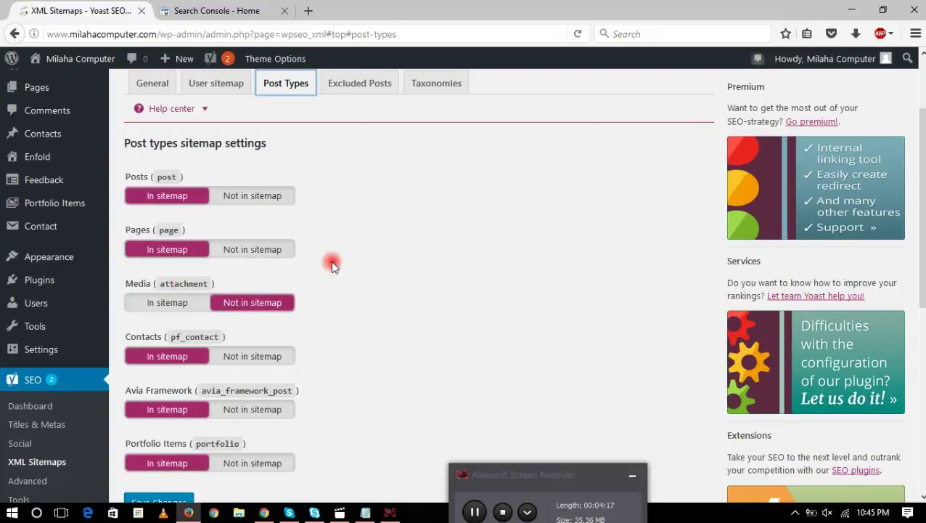
pyautogui.scroll(-2, 356, 358)
pyautogui.scroll(3, 361, 355)
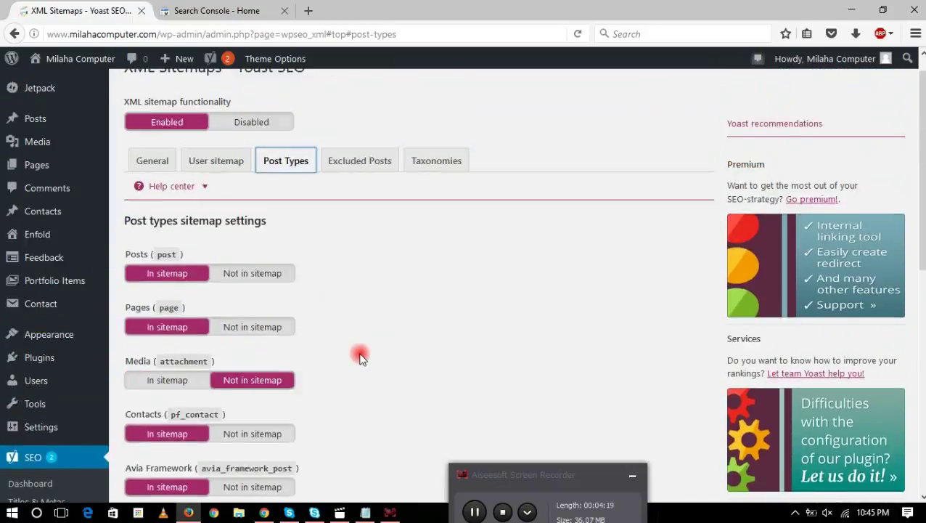
# - Show the Excluded Posts settings and start a new Notepad line reading "if you dont want useless or and unnecessery post"
pyautogui.click(356, 187)
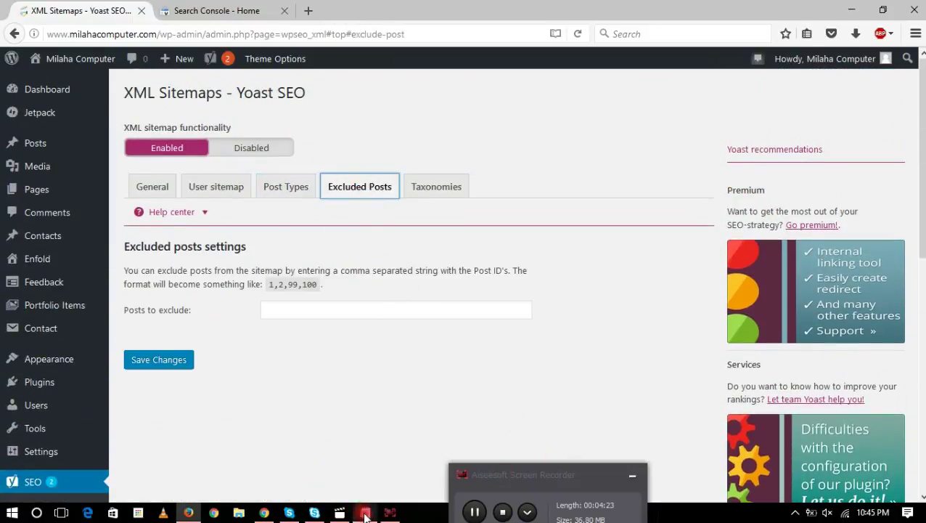
pyautogui.click(363, 513)
pyautogui.click(662, 335)
pyautogui.press('Return')
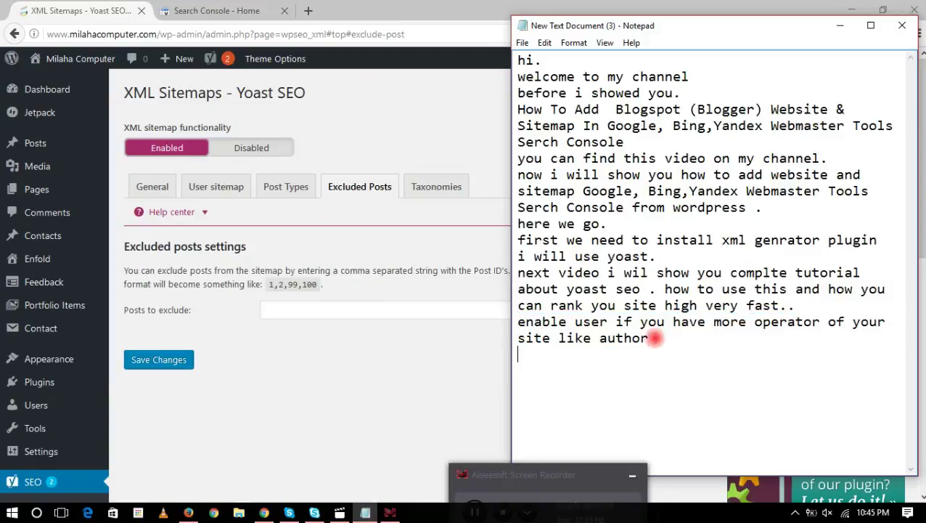
pyautogui.write('if you dont want use')
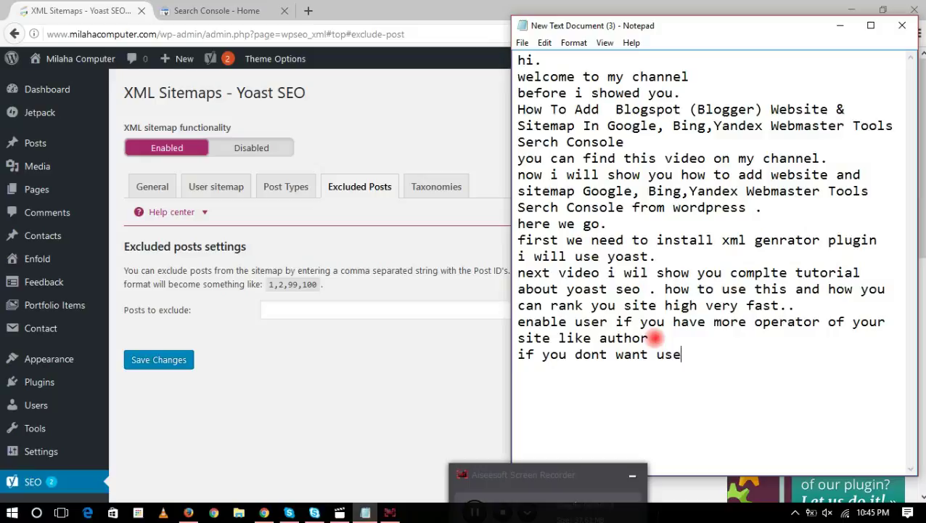
pyautogui.write('less or and')
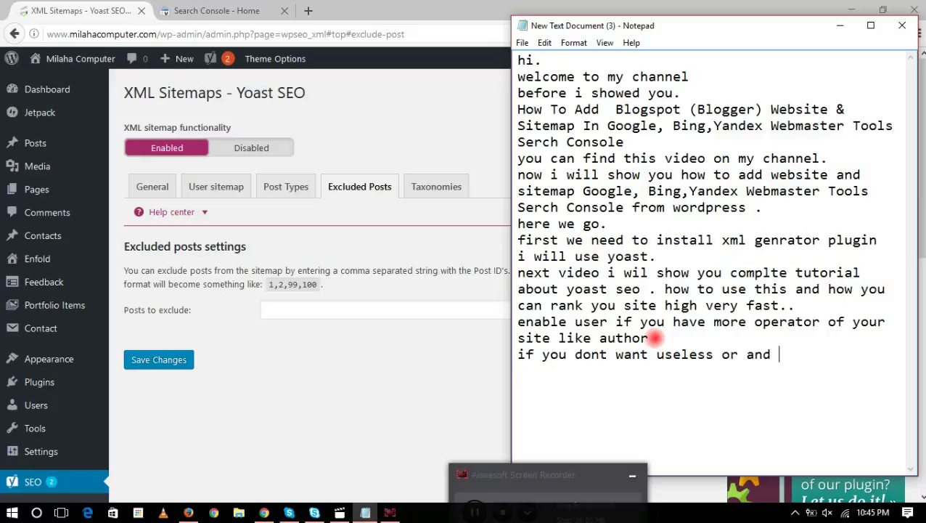
pyautogui.write(' unnecessery post ')
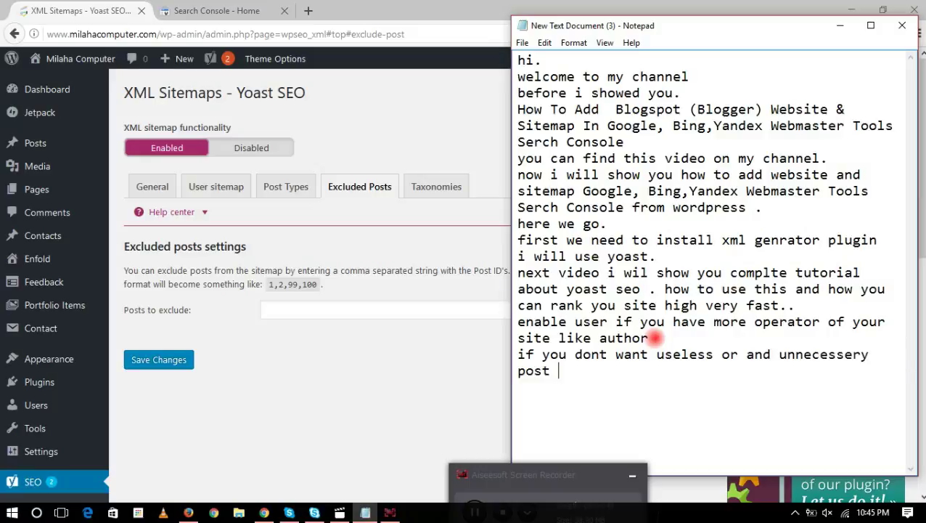
# - Finish the Notepad line with "not be be aded just type the post id."
pyautogui.write('not be be aded just ype')
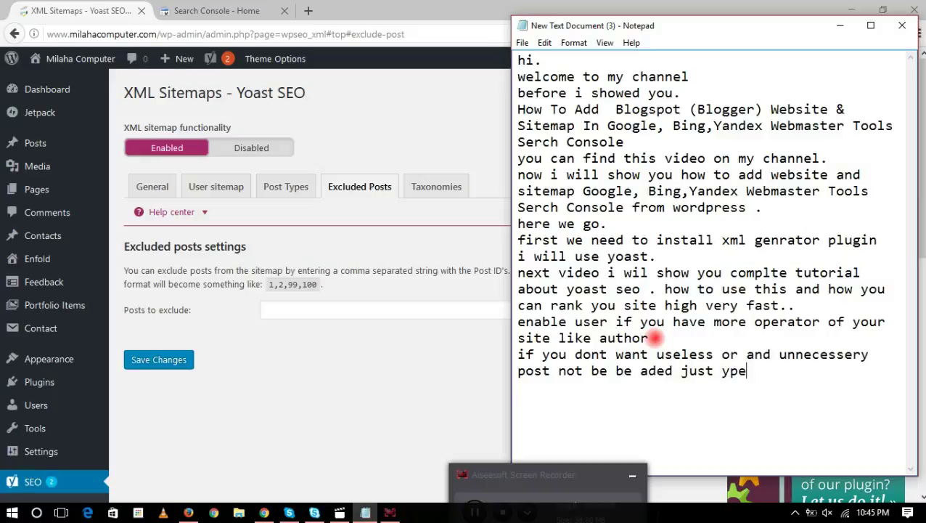
pyautogui.press('BackSpace')
pyautogui.press('BackSpace')
pyautogui.press('BackSpace')
pyautogui.write('type the post id.')
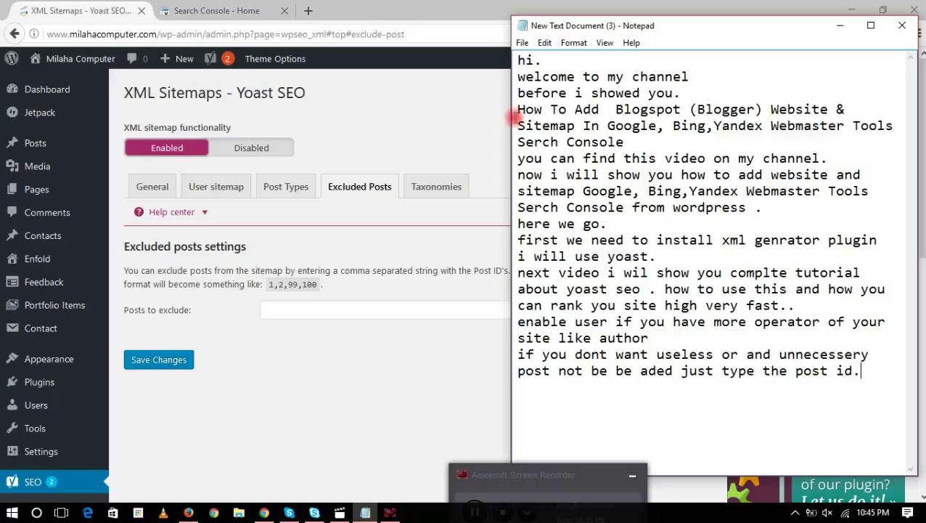
# - Review the Taxonomies sitemap settings for categories, tags, format and portfolio categories in Yoast SEO
pyautogui.click(436, 187)
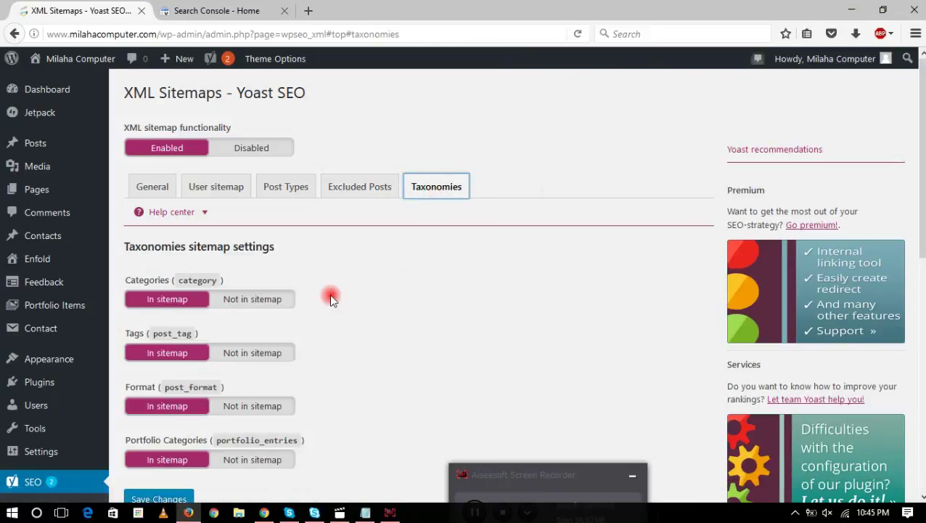
pyautogui.scroll(-3, 330, 296)
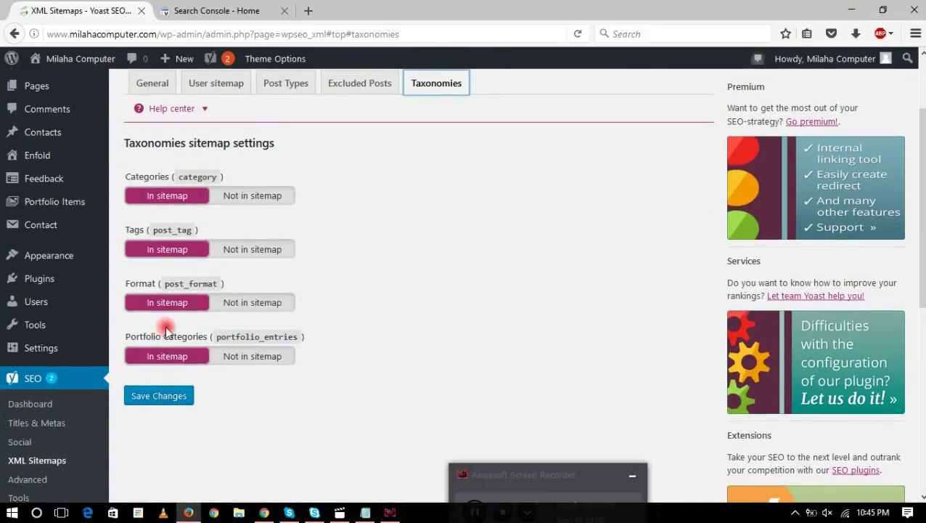
pyautogui.scroll(1, 433, 313)
pyautogui.scroll(2, 156, 190)
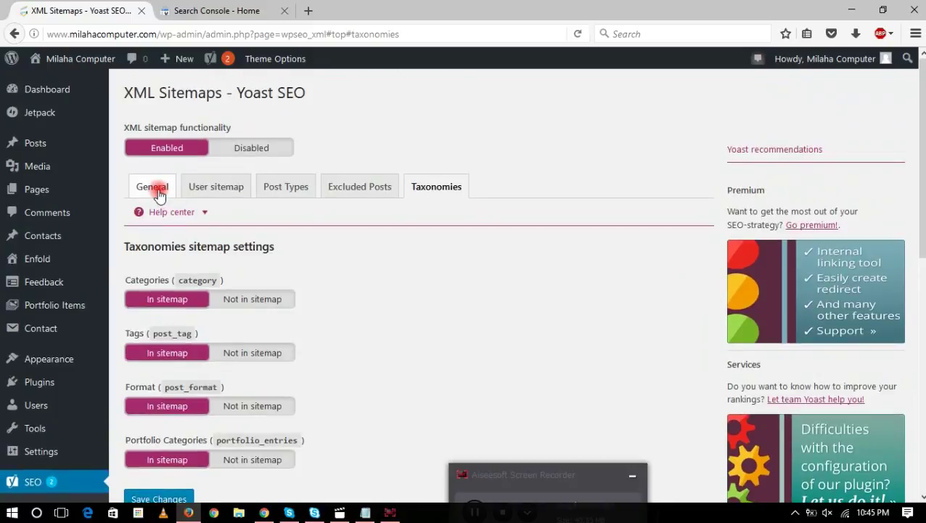
# - Go back to the General XML sitemap settings and save the changes
pyautogui.click(152, 187)
pyautogui.scroll(-2, 423, 271)
pyautogui.scroll(-1, 422, 275)
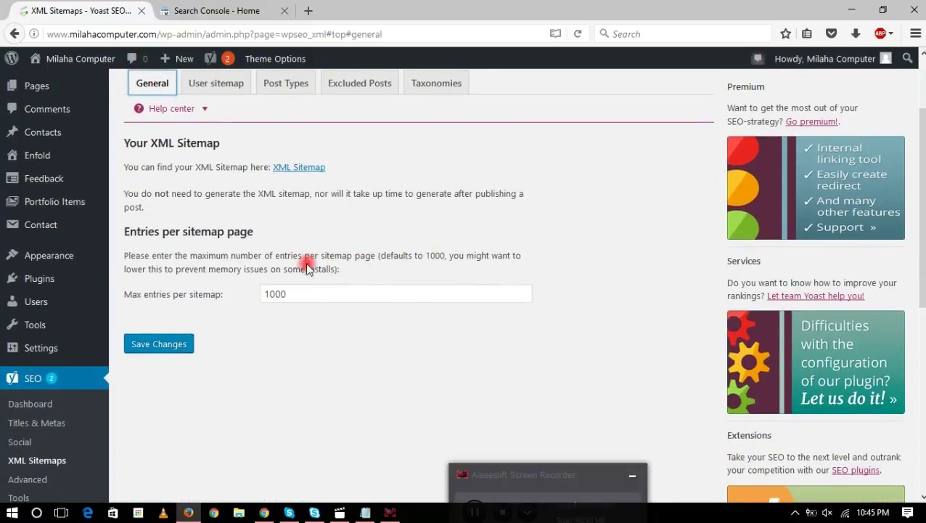
pyautogui.click(159, 344)
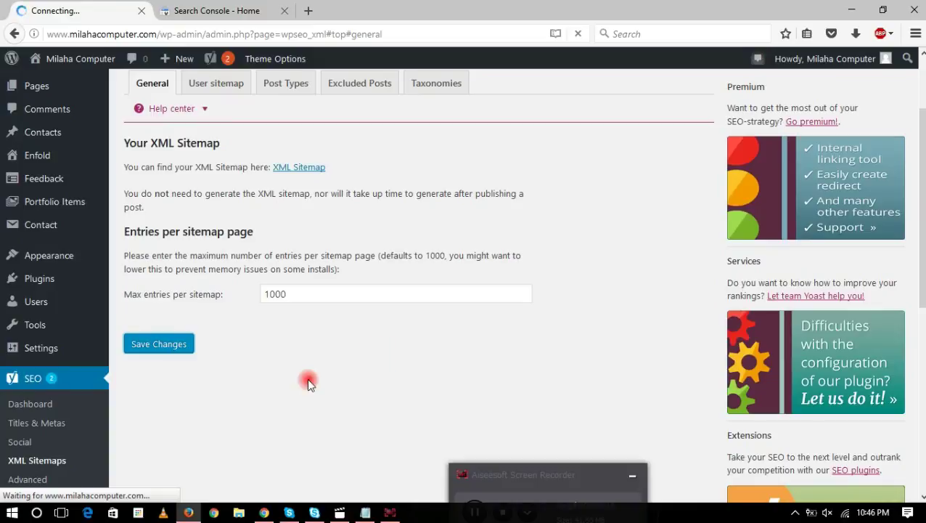
# - Open the WordPress Permalink Settings and check the example URL of the Post name structure
pyautogui.scroll(-3, 281, 392)
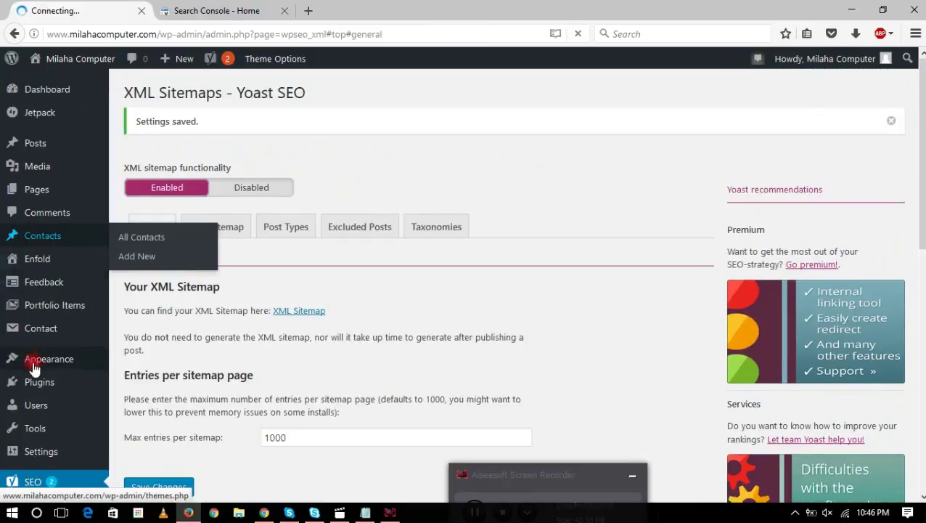
pyautogui.scroll(-3, 53, 419)
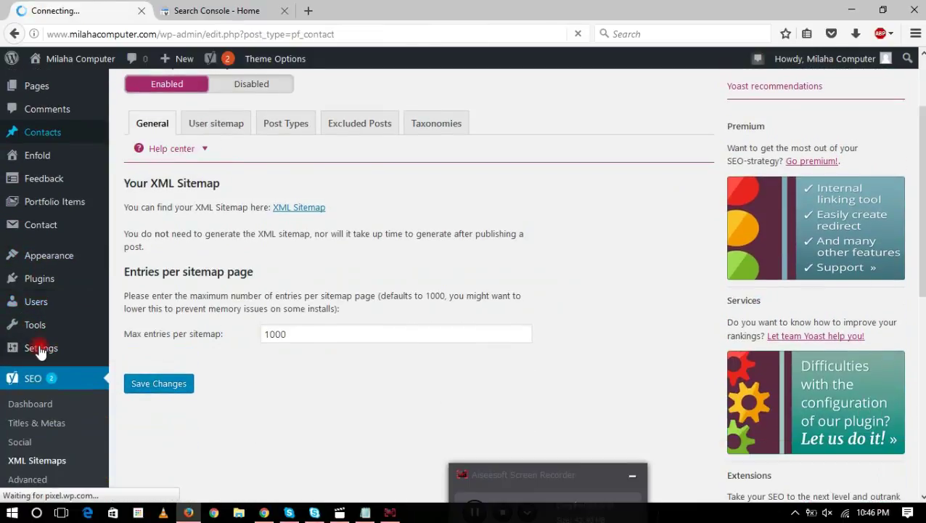
pyautogui.moveTo(41, 349)
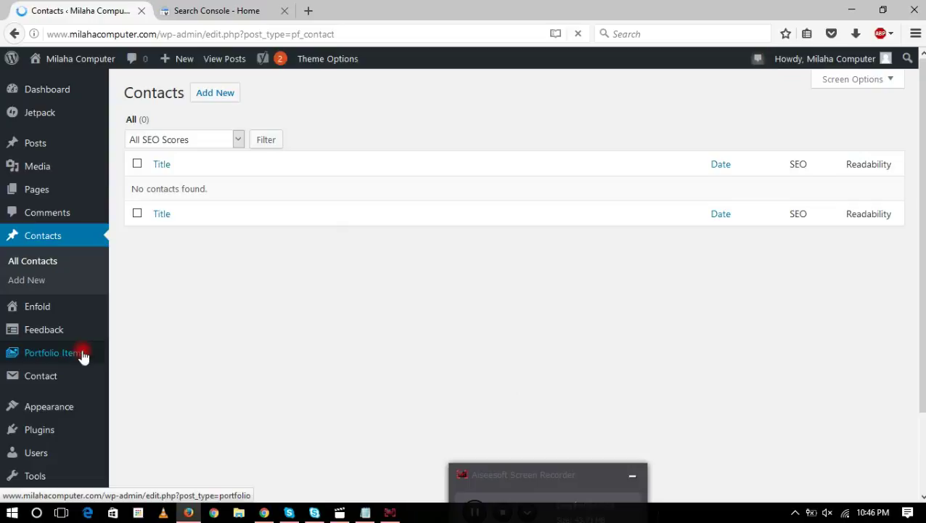
pyautogui.scroll(-3, 42, 396)
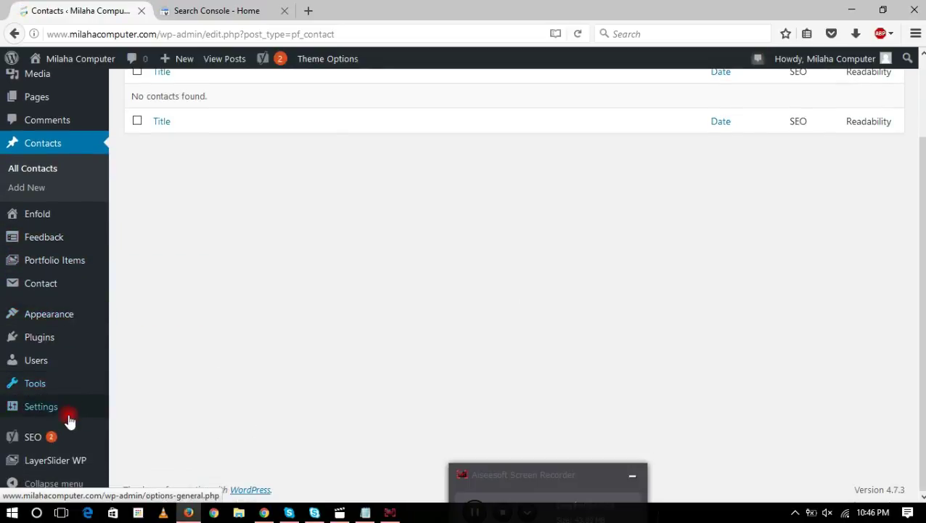
pyautogui.moveTo(55, 408)
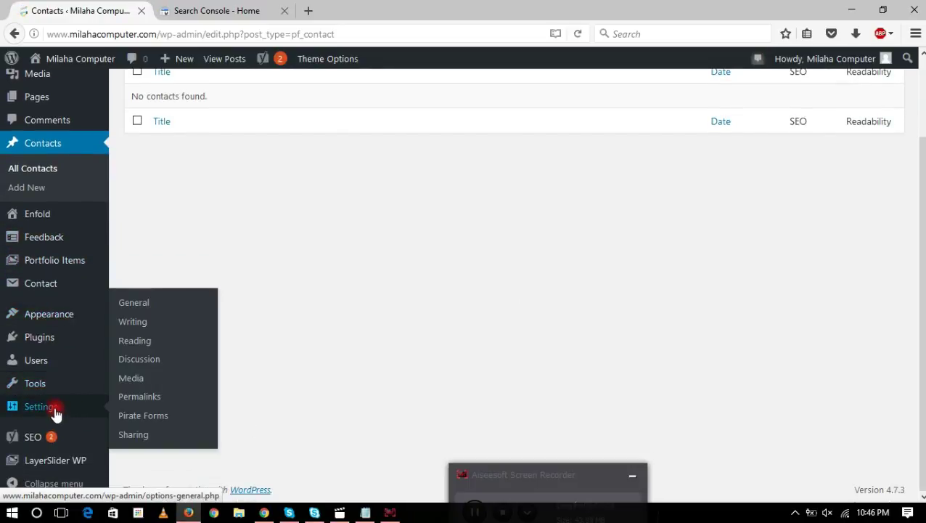
pyautogui.click(144, 305)
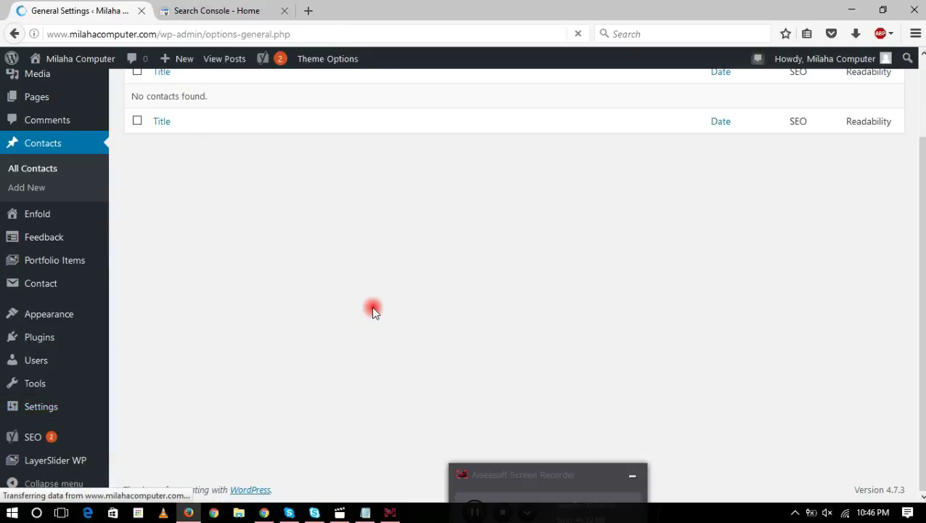
pyautogui.scroll(-5, 235, 341)
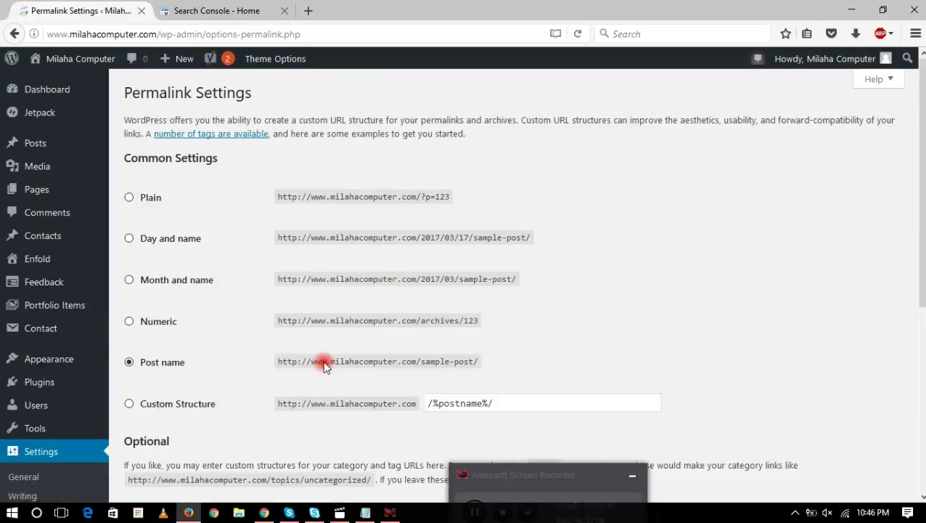
pyautogui.moveTo(295, 363); pyautogui.dragTo(482, 369)
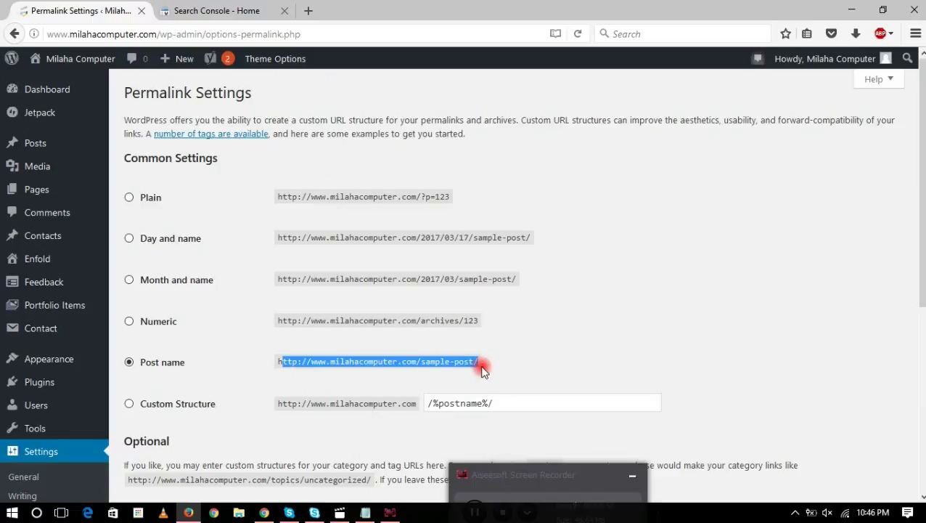
pyautogui.click(485, 367)
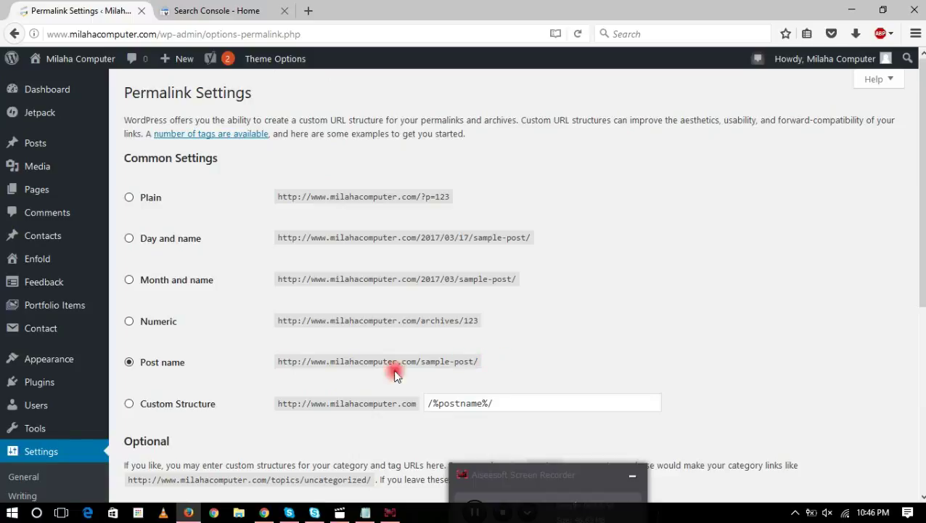
# - Inspect the Custom Structure and optional base fields in the Permalink Settings and select the Post name structure again
pyautogui.scroll(-3, 274, 381)
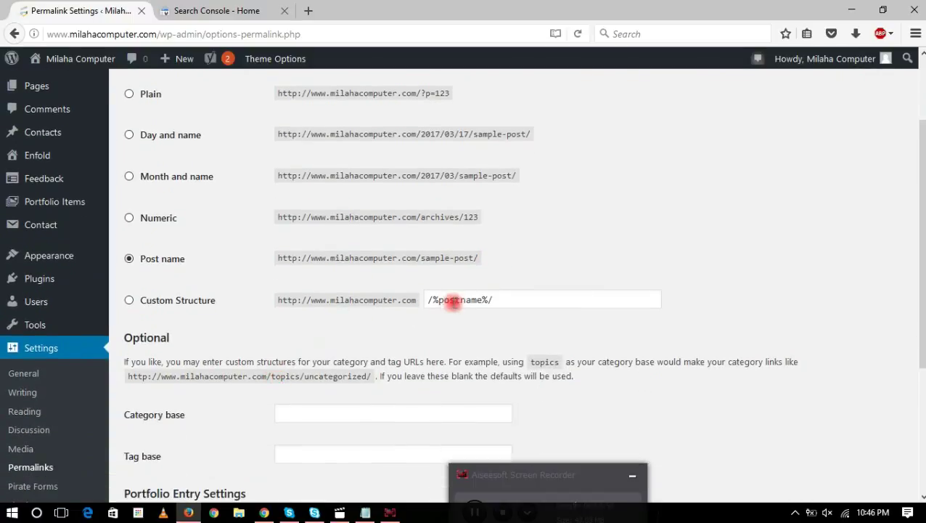
pyautogui.moveTo(432, 300); pyautogui.dragTo(494, 299)
pyautogui.click(471, 327)
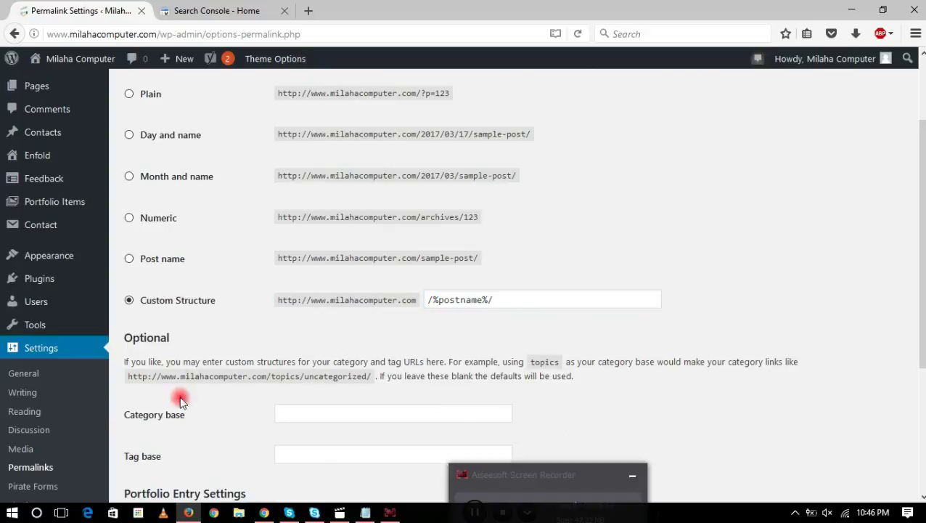
pyautogui.scroll(-3, 122, 432)
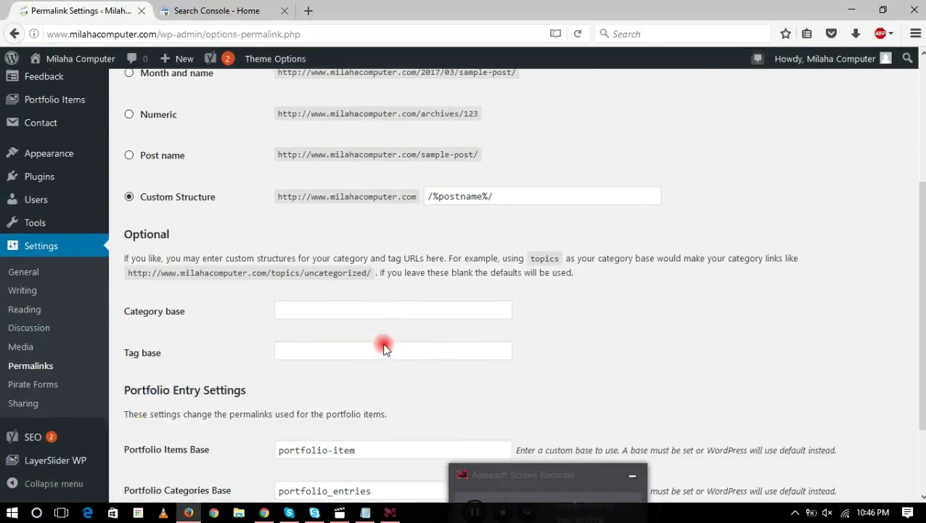
pyautogui.scroll(3, 383, 344)
pyautogui.click(130, 260)
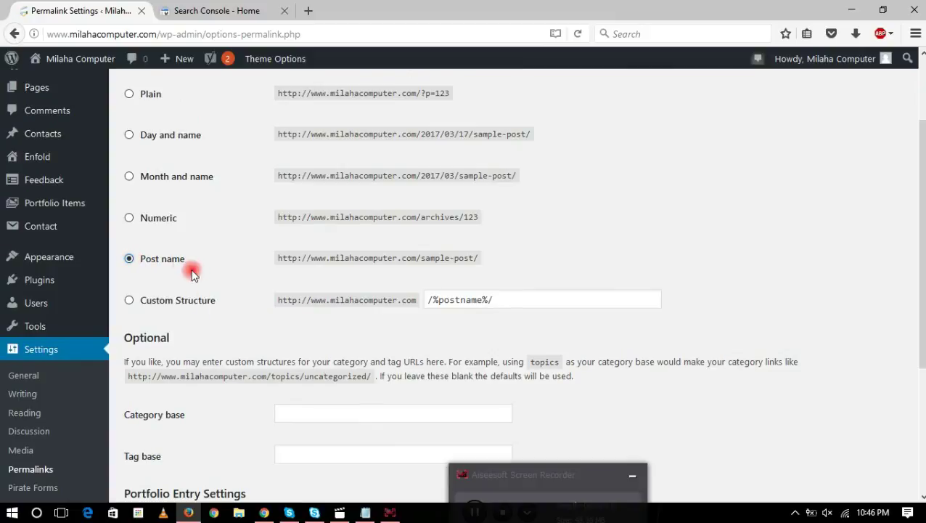
pyautogui.moveTo(315, 258); pyautogui.dragTo(508, 258)
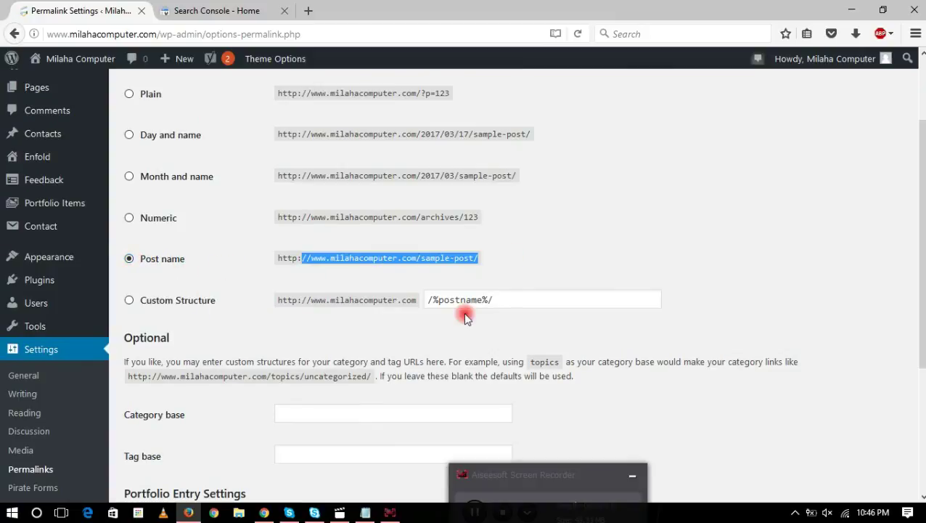
pyautogui.click(534, 372)
pyautogui.scroll(-3, 682, 433)
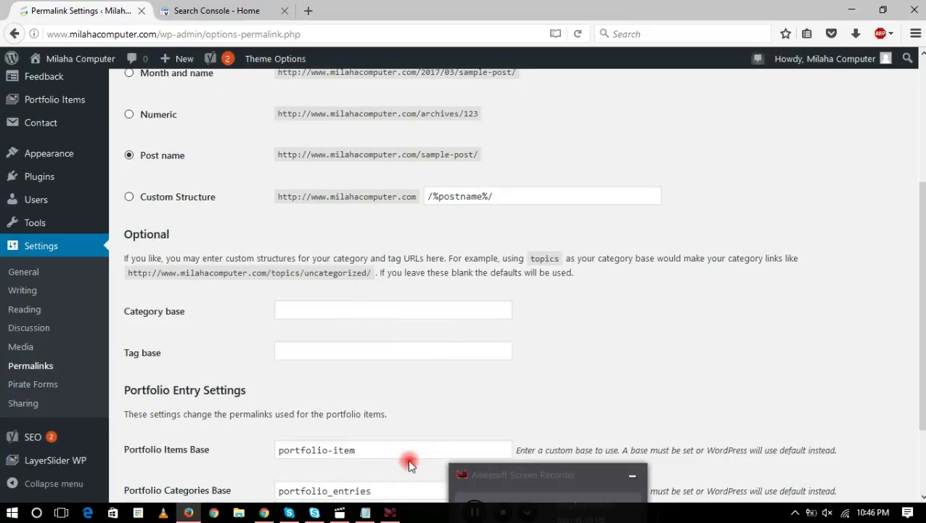
# - Add the Notepad line "make sure you permalinks on post name it will be easy to define your post in site map"
pyautogui.click(375, 514)
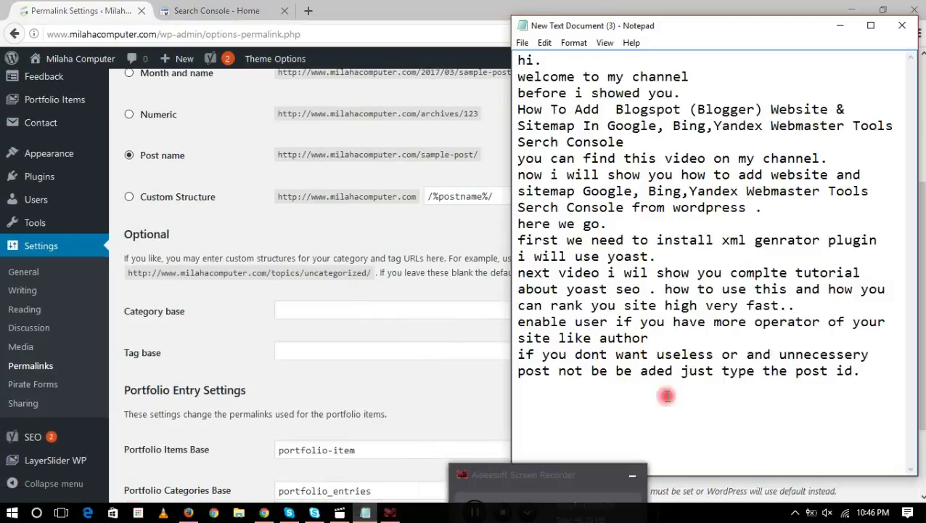
pyautogui.press('Return')
pyautogui.write('make y')
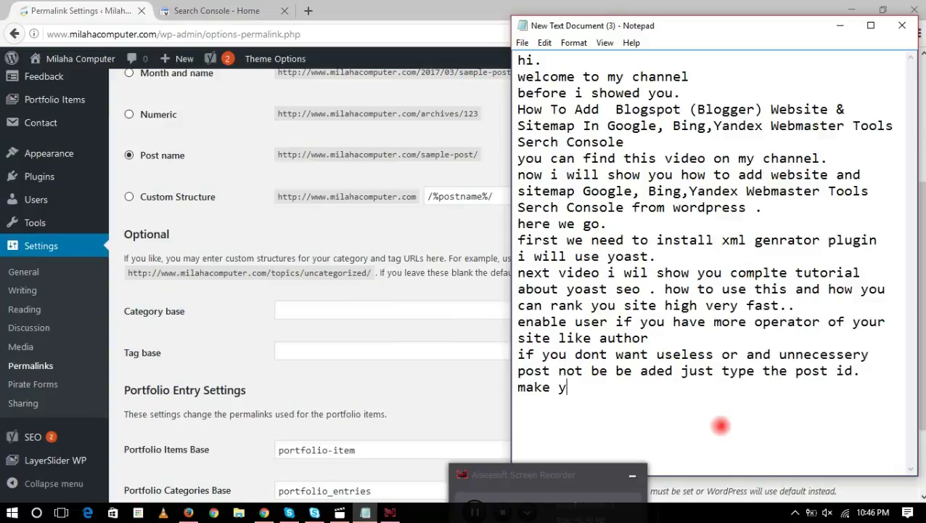
pyautogui.write('ousure you permalinks')
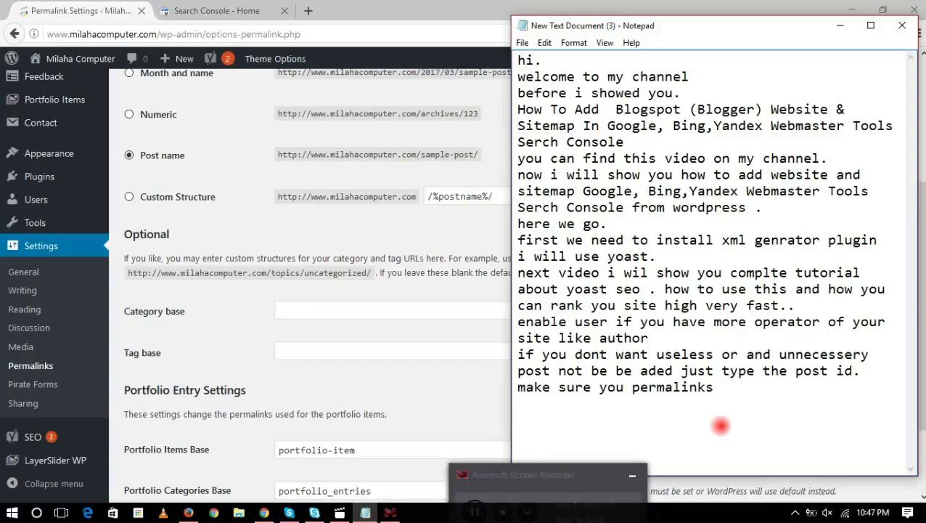
pyautogui.write('ost name it will be easy to define your post in site map')
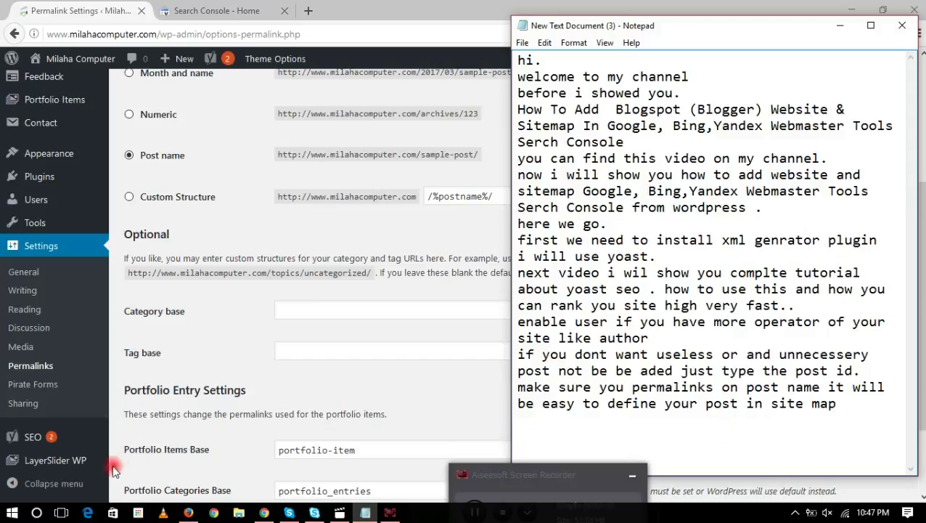
# - Go back to Yoast SEO's XML Sitemaps settings and open the site's XML sitemap and its page sitemap
pyautogui.scroll(-2, 84, 378)
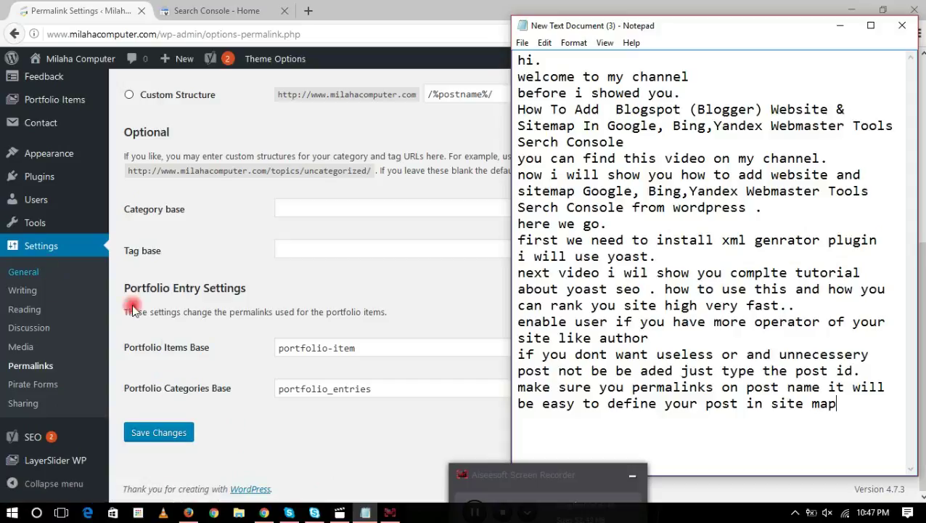
pyautogui.scroll(5, 37, 410)
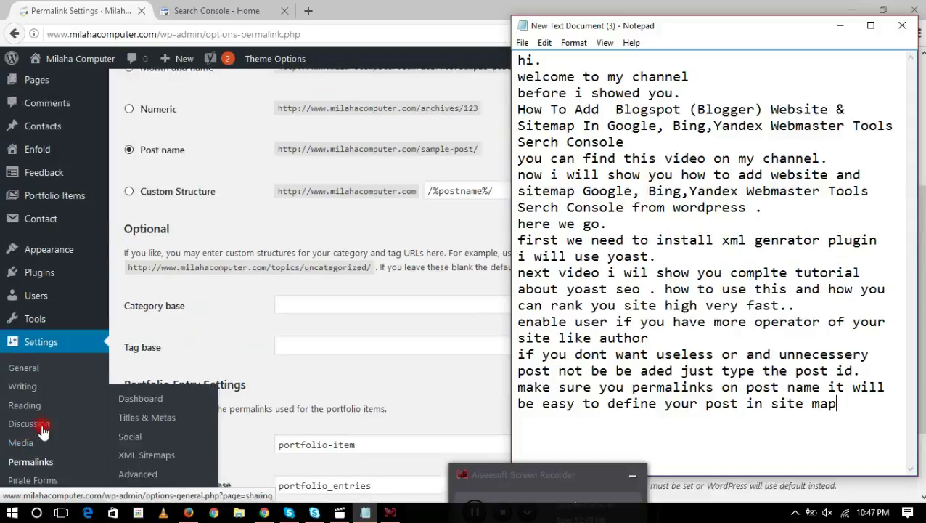
pyautogui.moveTo(47, 385)
pyautogui.scroll(-3, 48, 385)
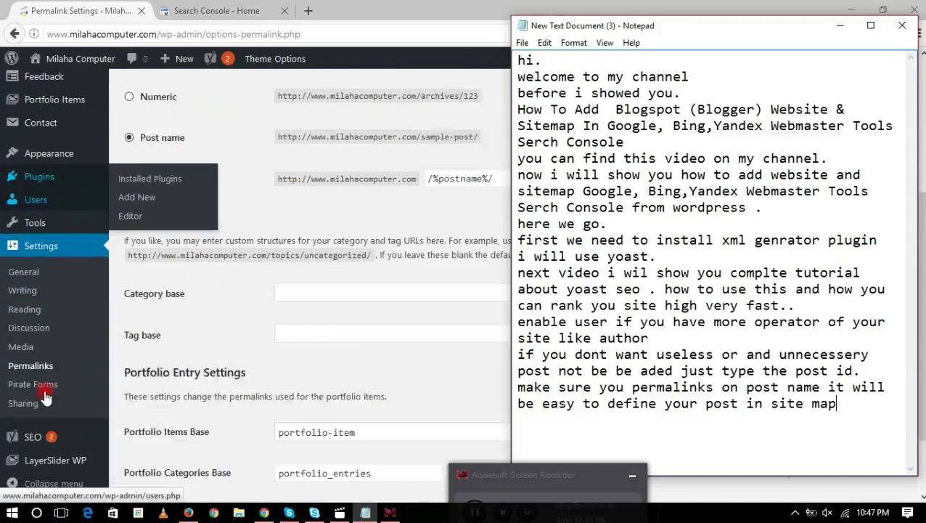
pyautogui.moveTo(18, 437)
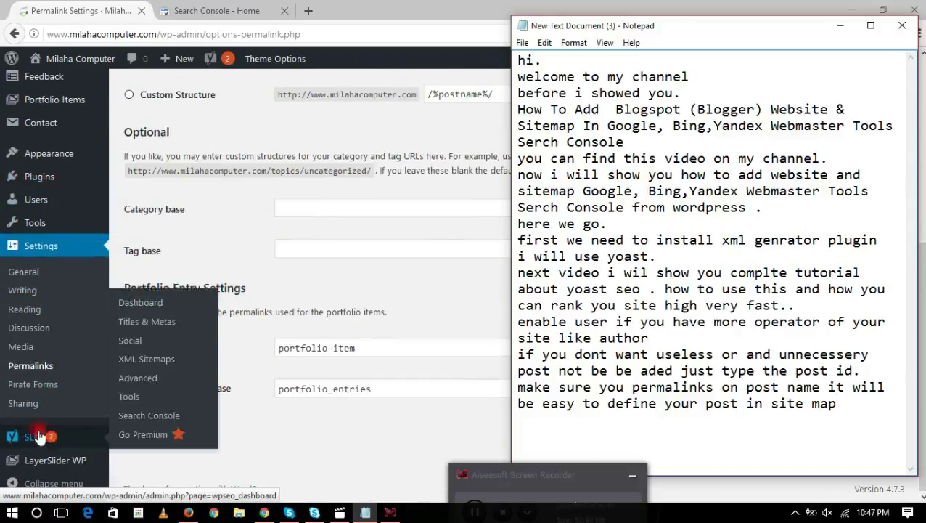
pyautogui.click(154, 360)
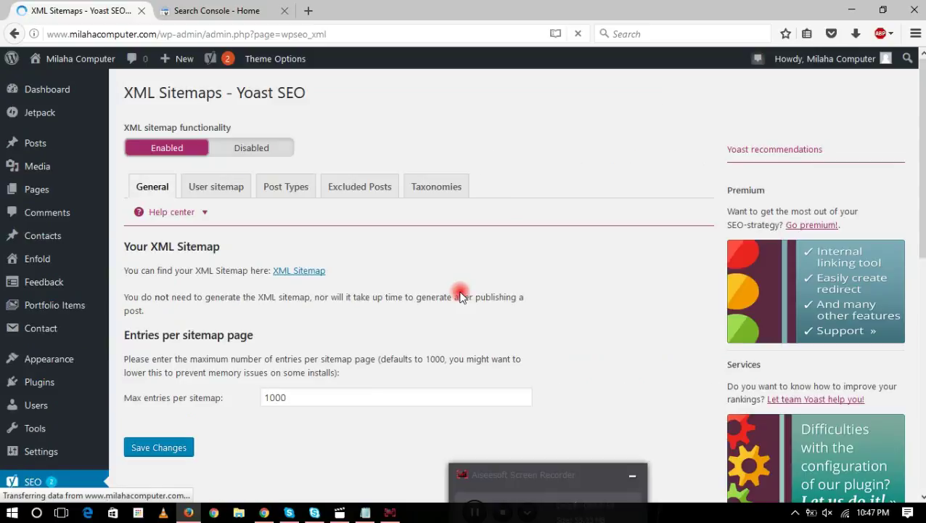
pyautogui.click(299, 274)
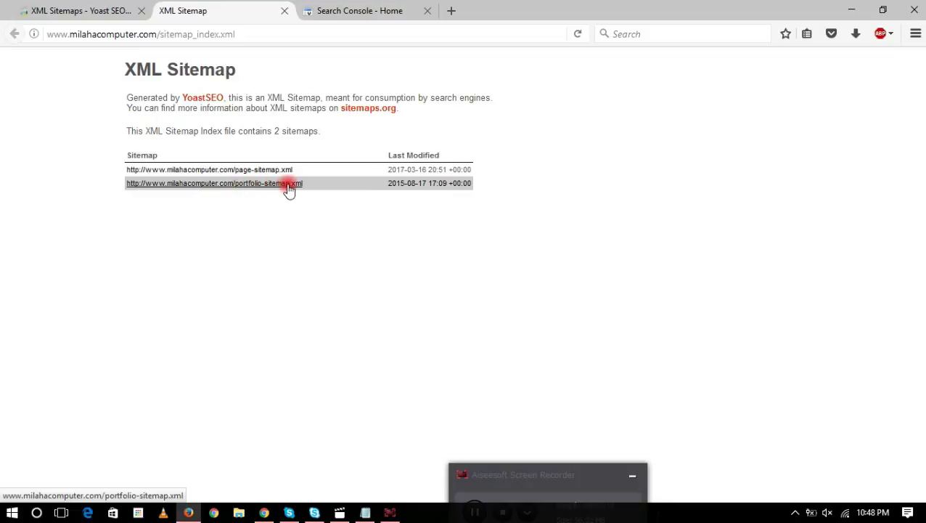
pyautogui.click(264, 171)
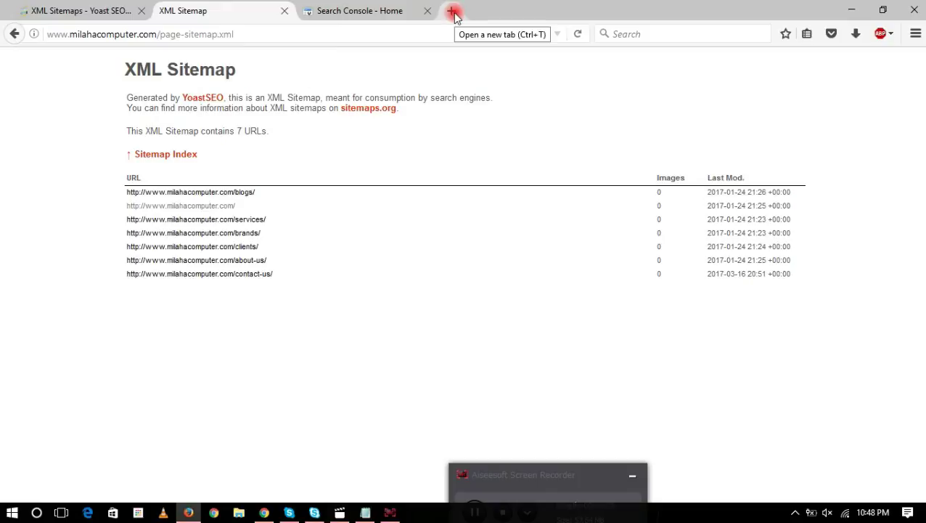
# - Open the website's home page in a new tab to compare its pages with the page sitemap, and return to the sitemap index
pyautogui.click(98, 10)
pyautogui.moveTo(78, 71)
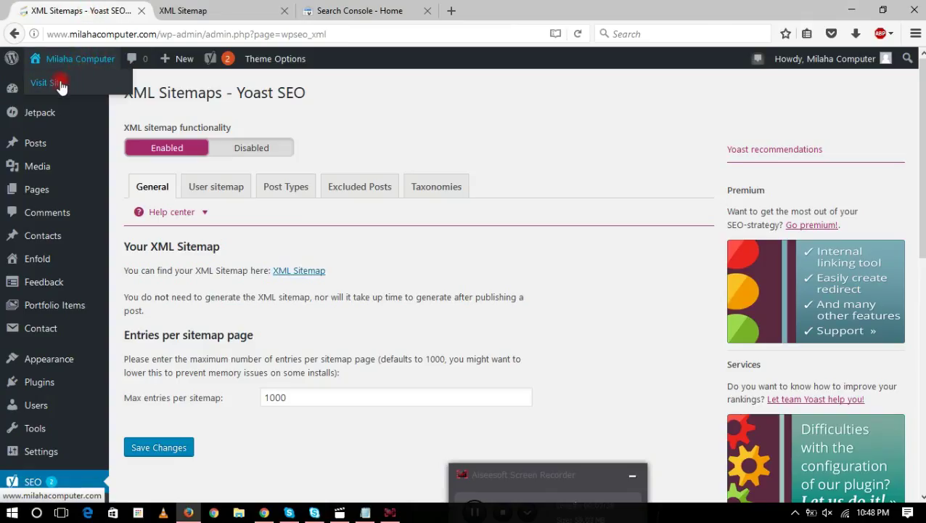
pyautogui.rightClick(63, 83)
pyautogui.click(91, 92)
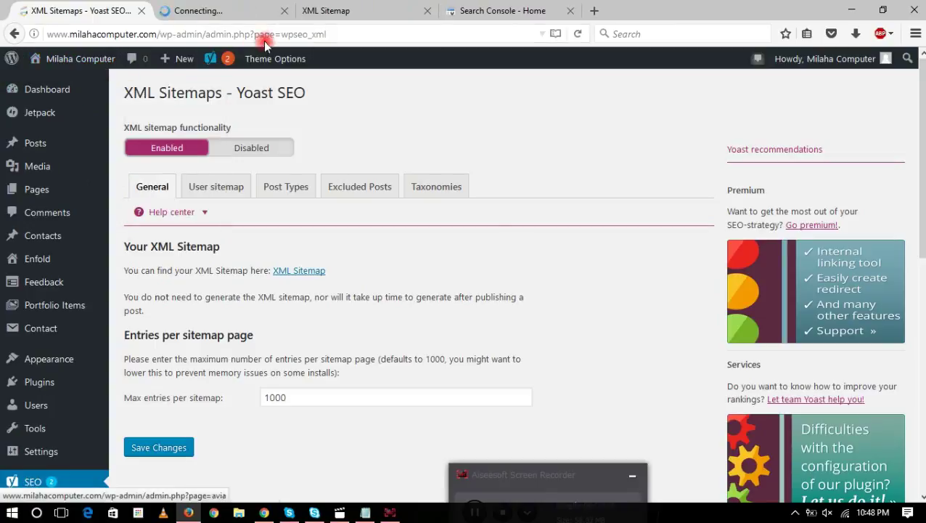
pyautogui.click(237, 10)
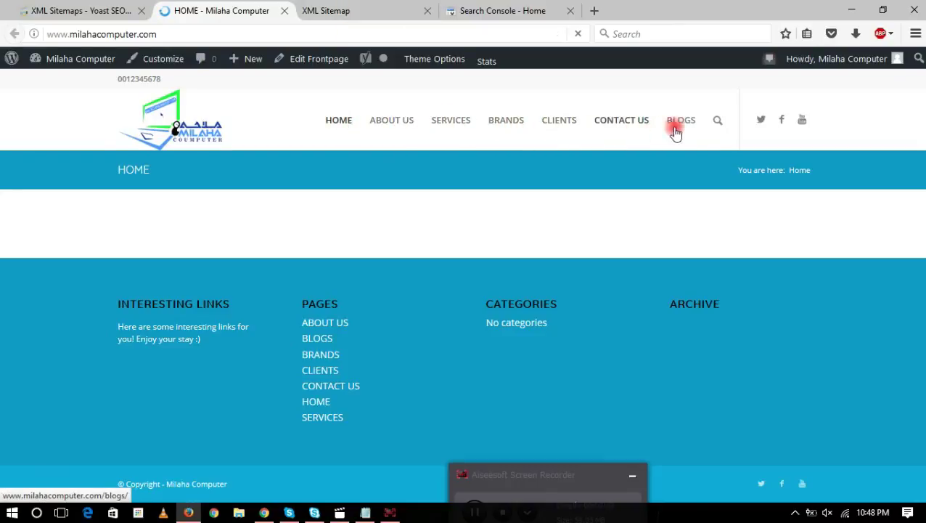
pyautogui.click(335, 11)
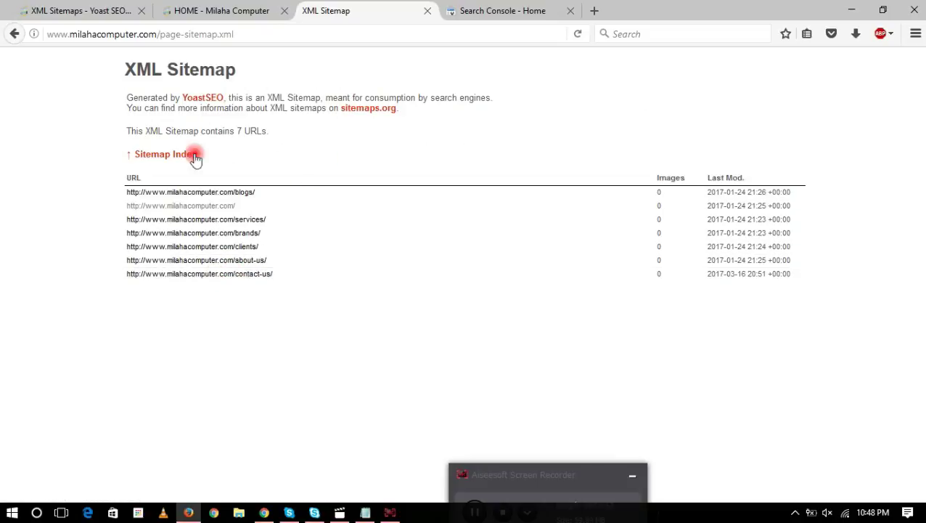
pyautogui.click(133, 155)
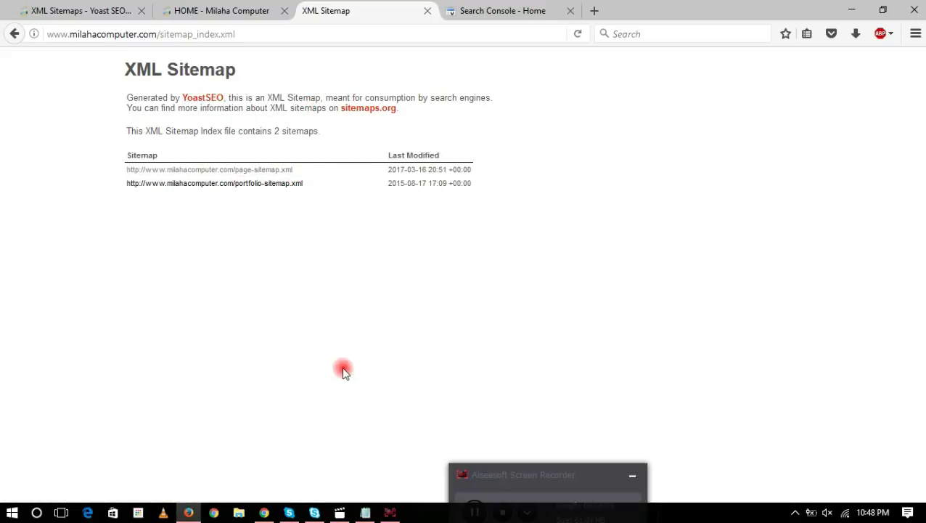
# - Delete the Notepad text from "sitemap Google, Bing,Yandex Webmaster Tools" through the end of the document
pyautogui.click(365, 513)
pyautogui.moveTo(838, 404); pyautogui.dragTo(512, 241)
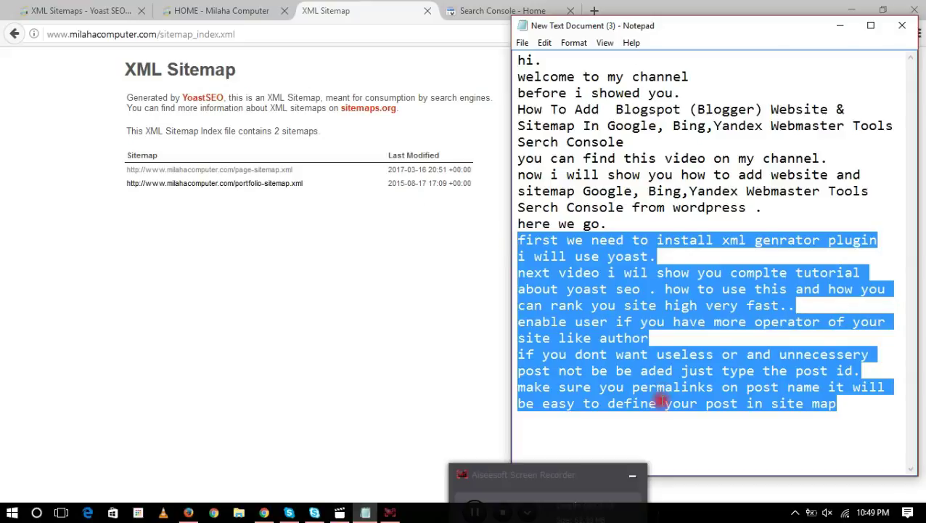
pyautogui.click(661, 404)
pyautogui.moveTo(840, 404); pyautogui.dragTo(512, 186)
pyautogui.press('Delete')
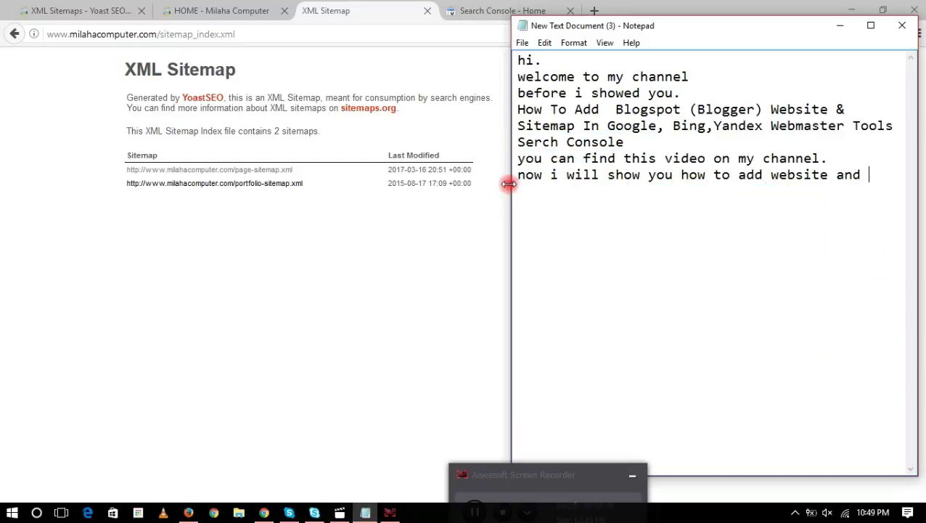
# - Remove the trailing "and" from the last Notepad line so that it ends with "website .."
pyautogui.write('now')
pyautogui.press('BackSpace')
pyautogui.press('BackSpace')
pyautogui.press('BackSpace')
pyautogui.press('BackSpace')
pyautogui.press('BackSpace')
# - Write the Notepad line "now you have to option either copy the whole link above or add 1 buy one fallow the steps"
pyautogui.write('now yo')
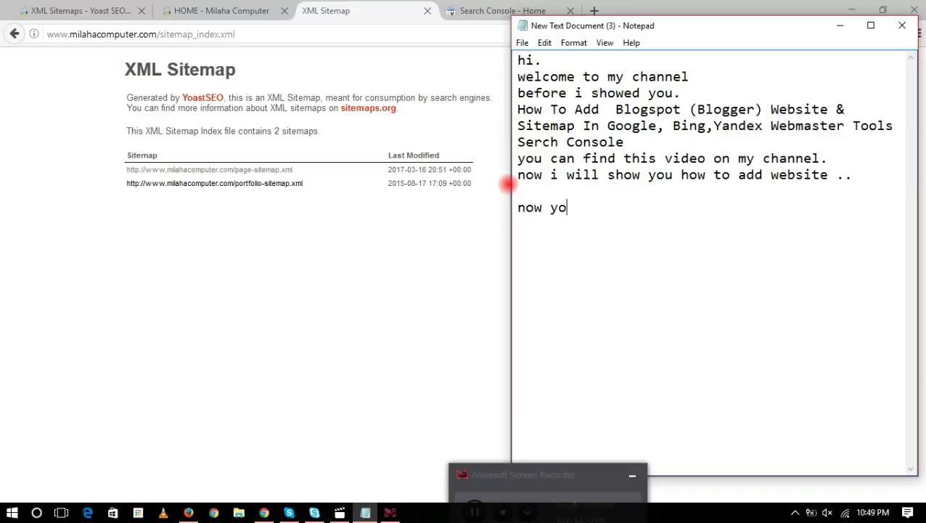
pyautogui.write('u have to')
pyautogui.press('BackSpace')
pyautogui.write('to option either')
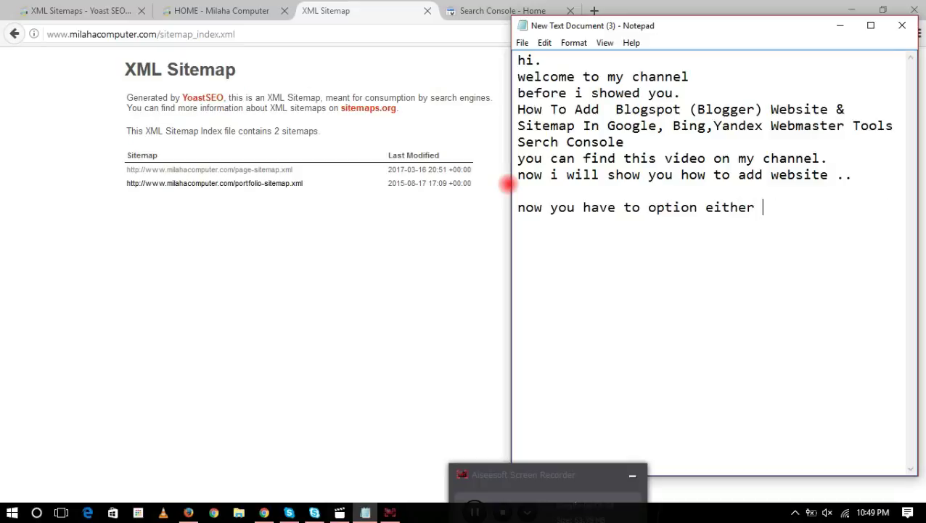
pyautogui.write('copy the')
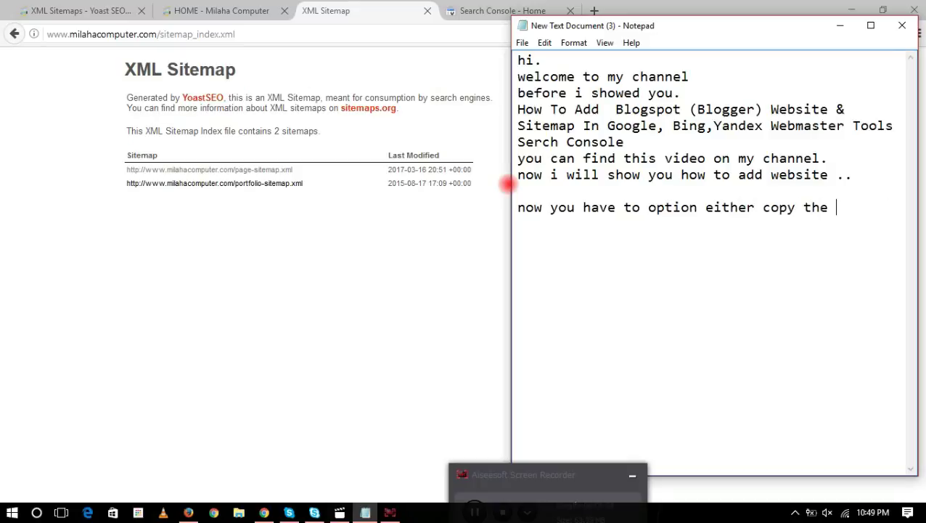
pyautogui.write(' whole link above o')
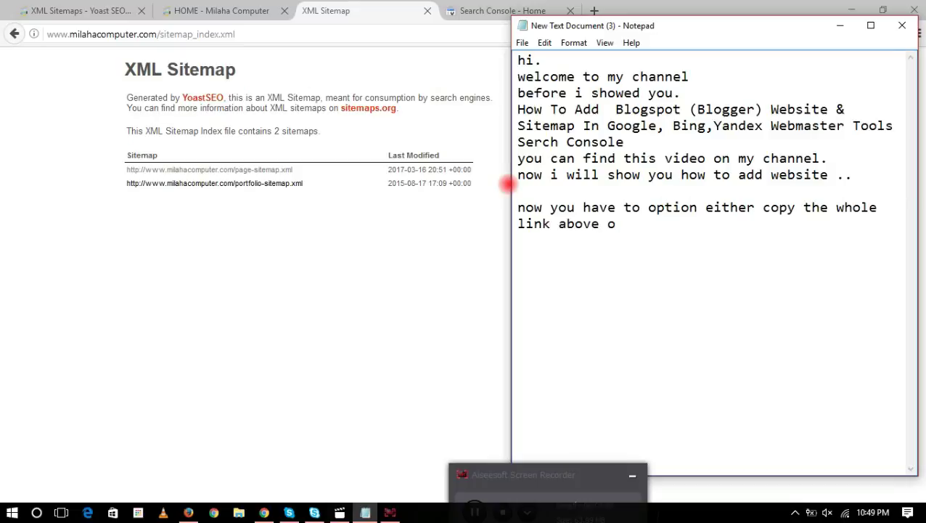
pyautogui.write('r pos')
pyautogui.write('on')
pyautogui.write('e fallo')
pyautogui.write('w the step')
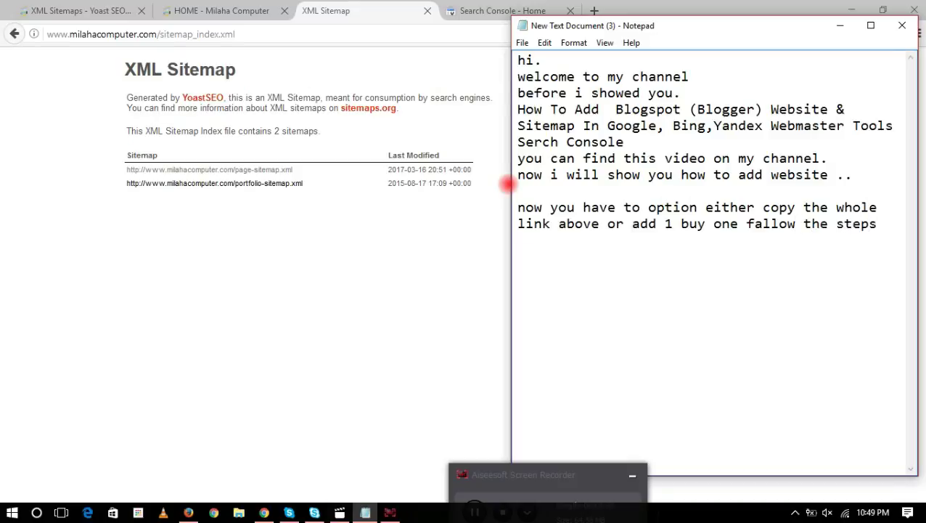
pyautogui.write('s')
pyautogui.press('Return')
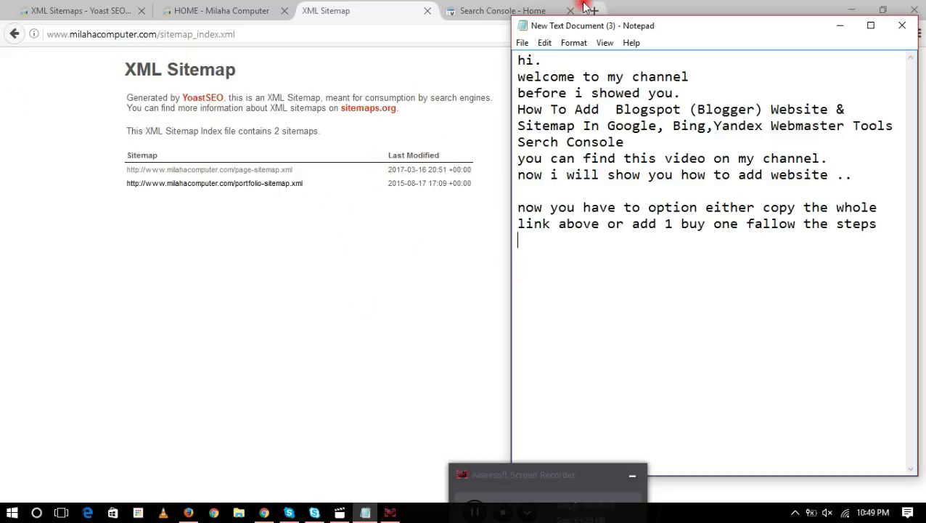
pyautogui.click(484, 12)
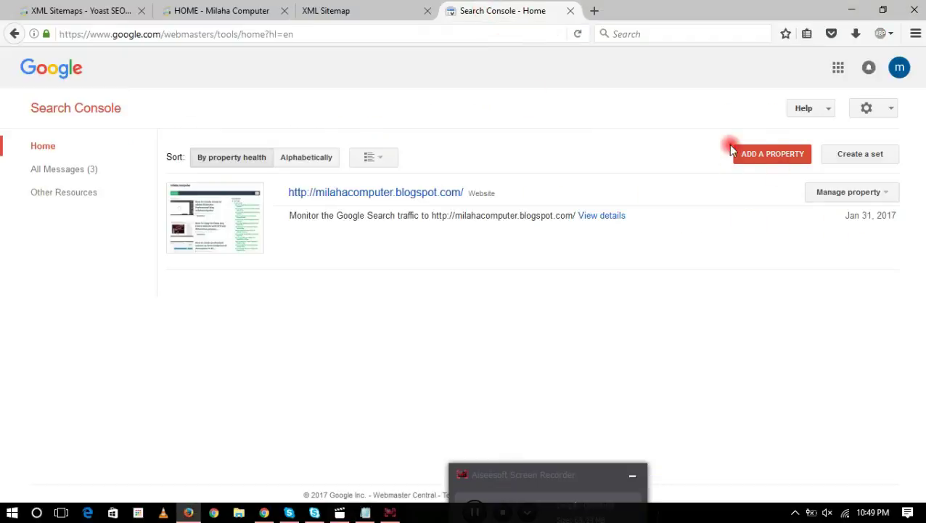
pyautogui.click(760, 155)
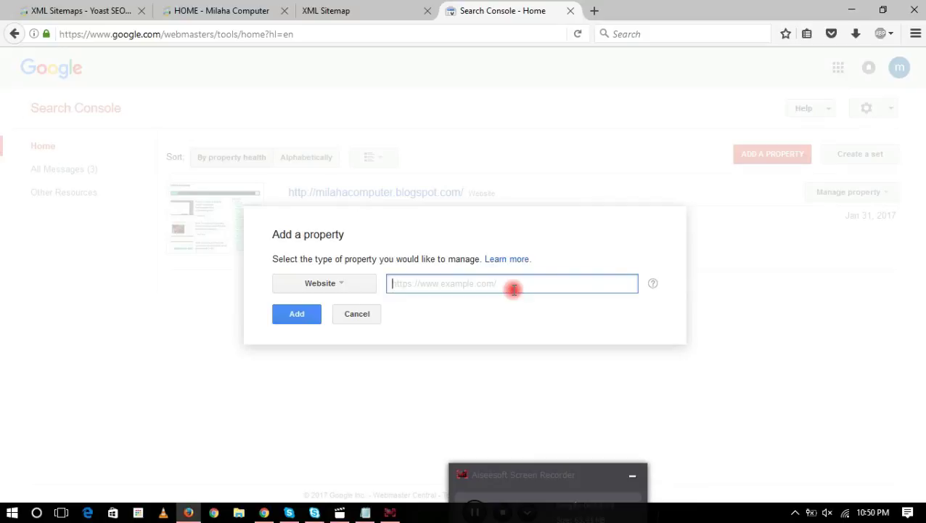
pyautogui.write('www.milahacomputer.com')
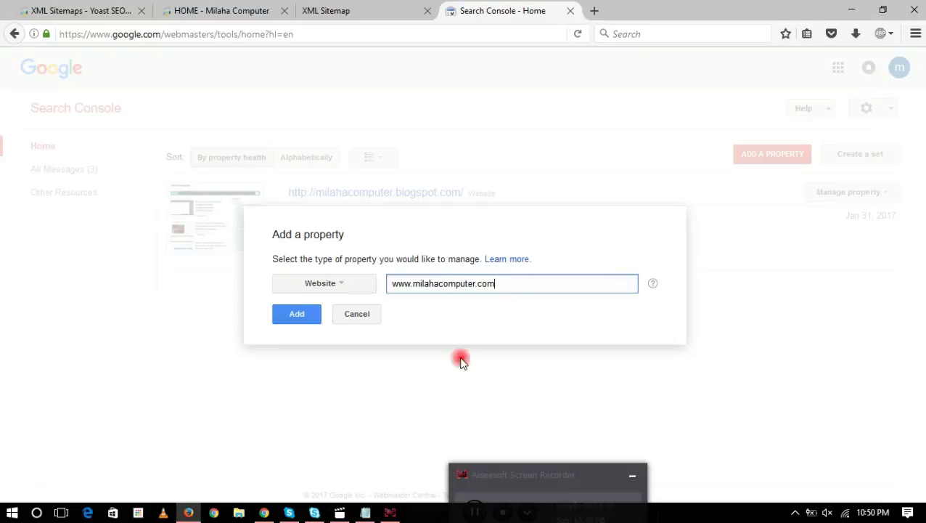
pyautogui.click(292, 318)
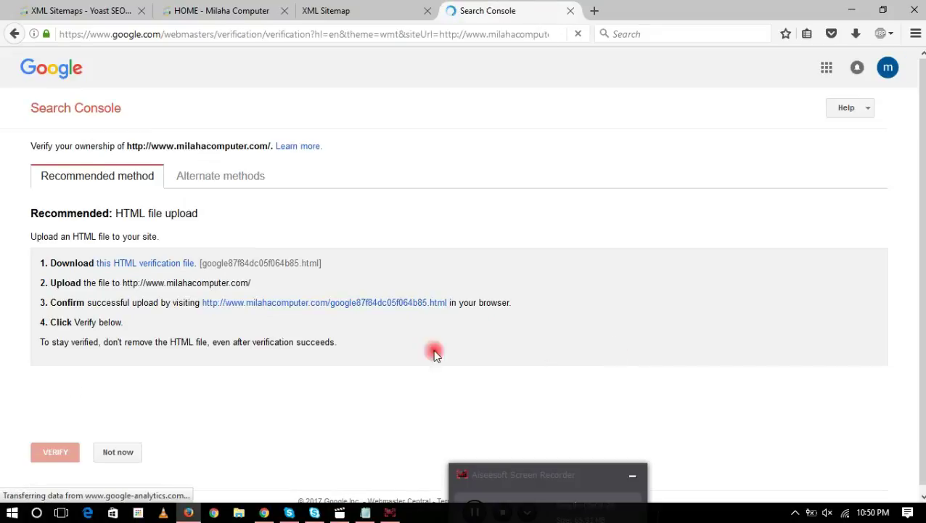
pyautogui.click(48, 405)
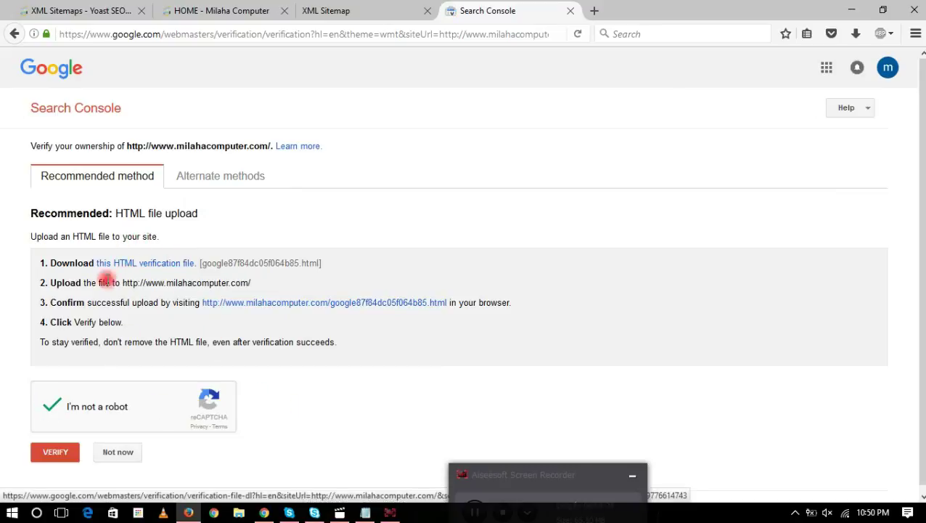
# - Choose the HTML tag alternate verification method for the site and copy its verification meta tag
pyautogui.click(204, 177)
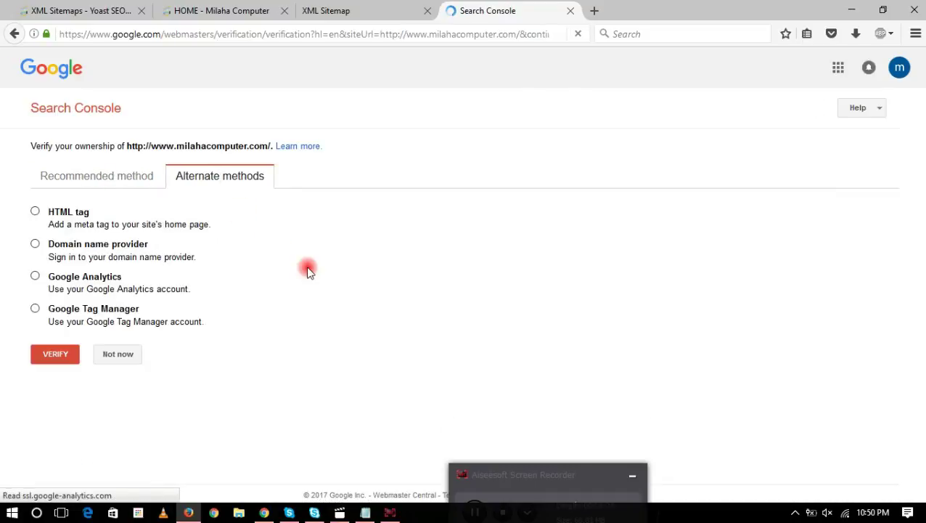
pyautogui.click(35, 212)
pyautogui.rightClick(589, 274)
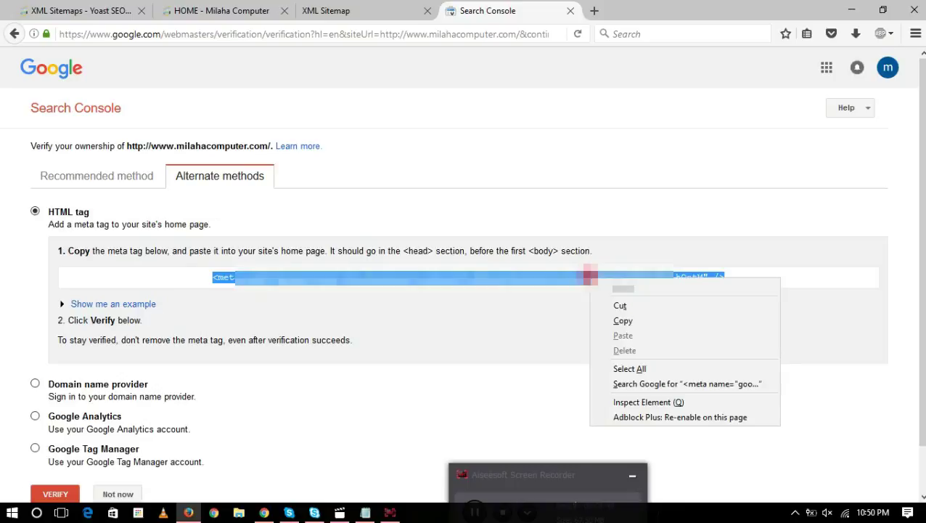
pyautogui.click(642, 321)
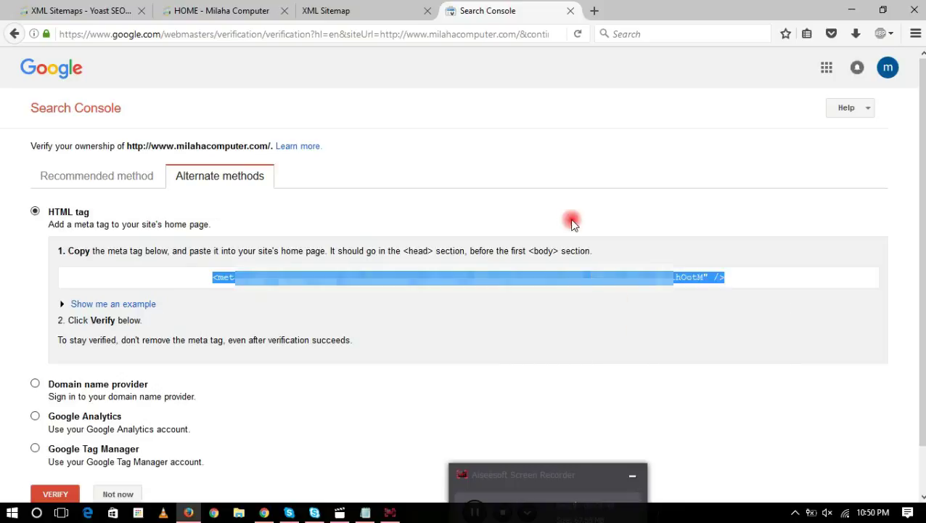
# - Open the WordPress theme Editor in a new browser tab from the site's admin pages
pyautogui.click(82, 15)
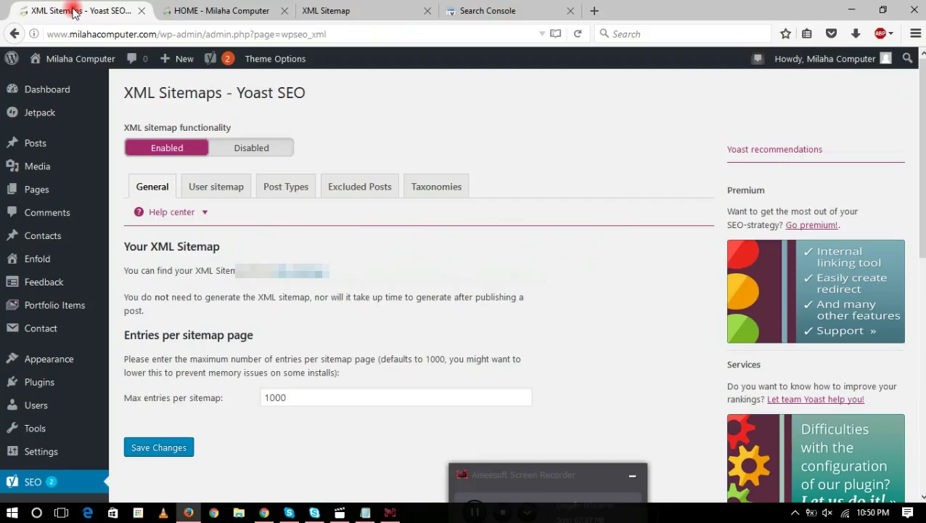
pyautogui.moveTo(69, 367)
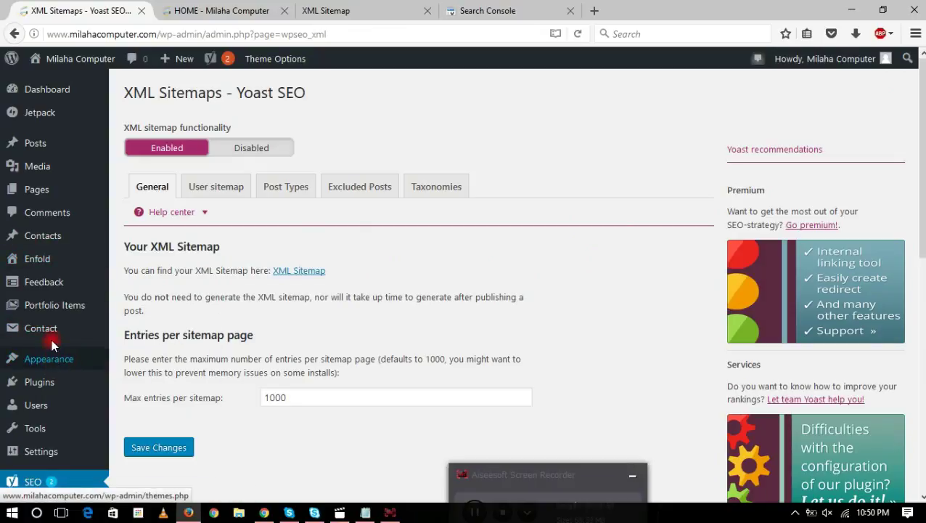
pyautogui.scroll(-3, 50, 340)
pyautogui.moveTo(56, 351)
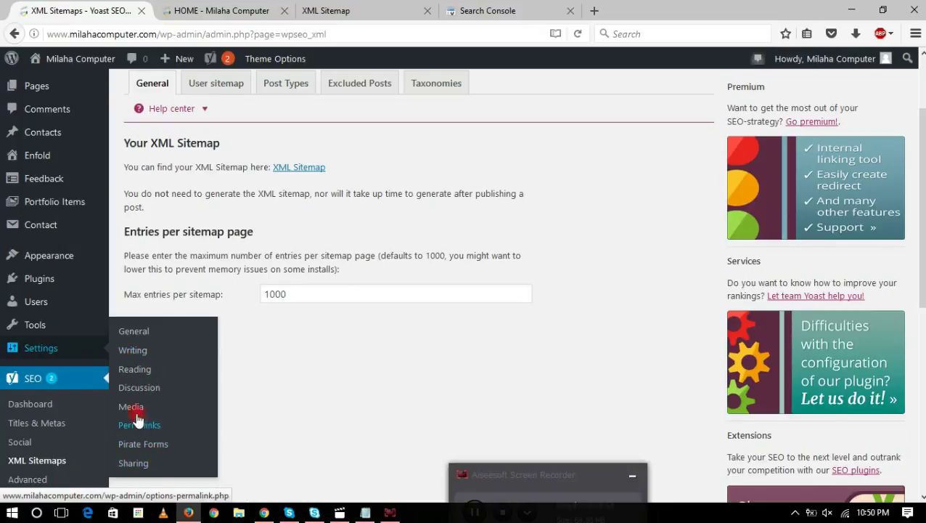
pyautogui.moveTo(64, 261)
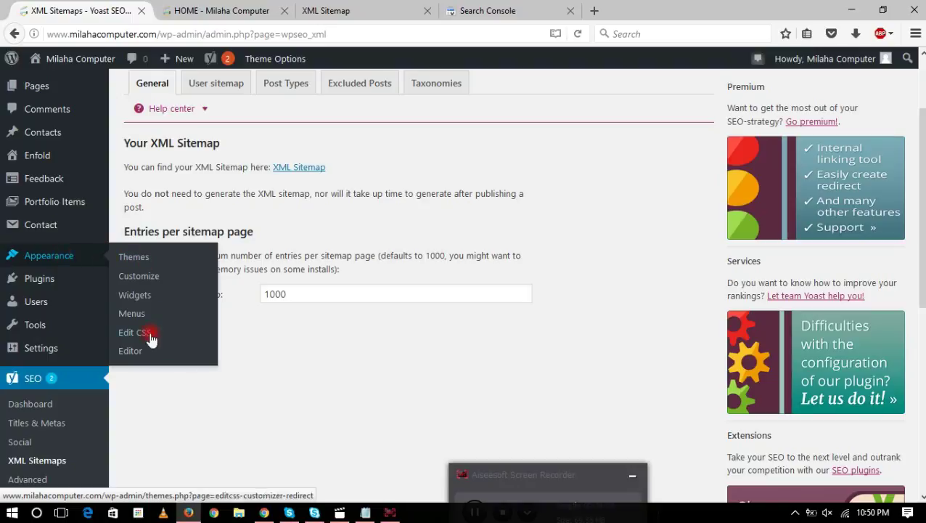
pyautogui.rightClick(131, 352)
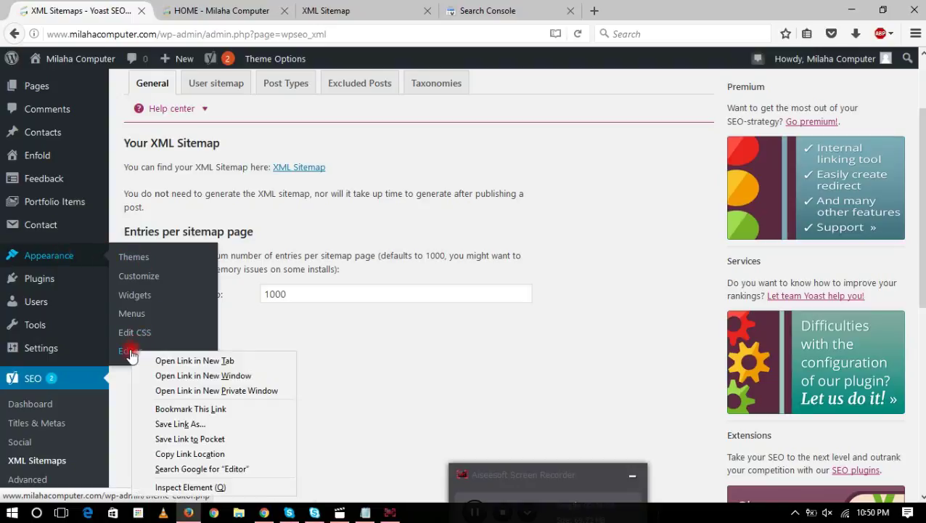
pyautogui.click(165, 361)
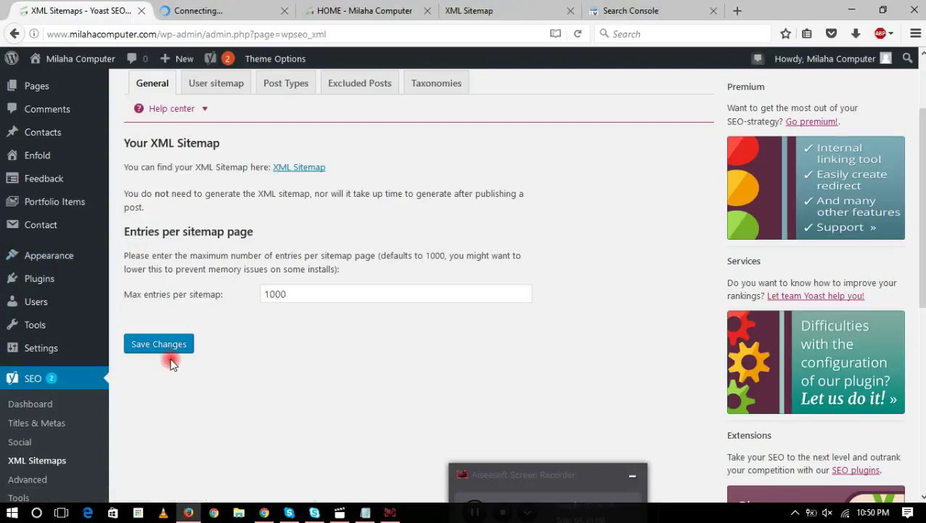
# - Open the Enfold theme's Theme Header template (header.php) for editing in the theme editor
pyautogui.click(218, 13)
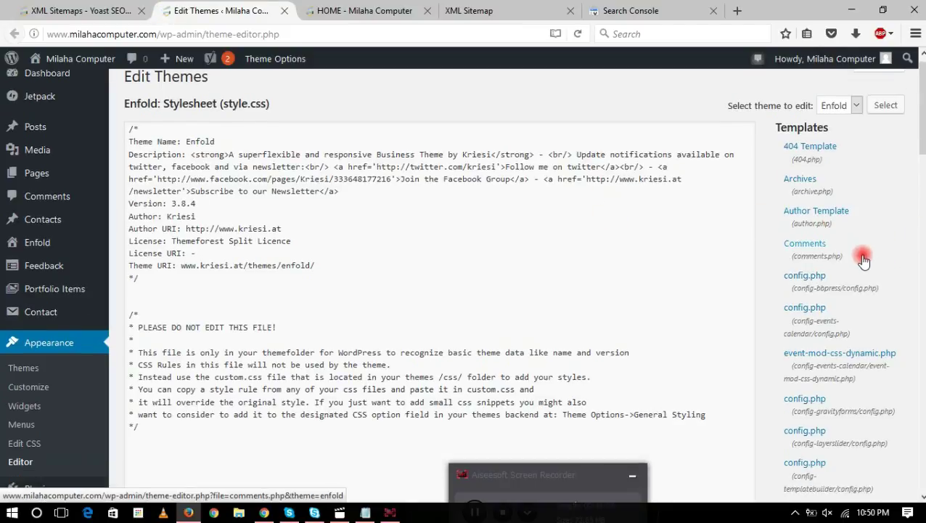
pyautogui.scroll(-5, 863, 260)
pyautogui.scroll(-5, 863, 260)
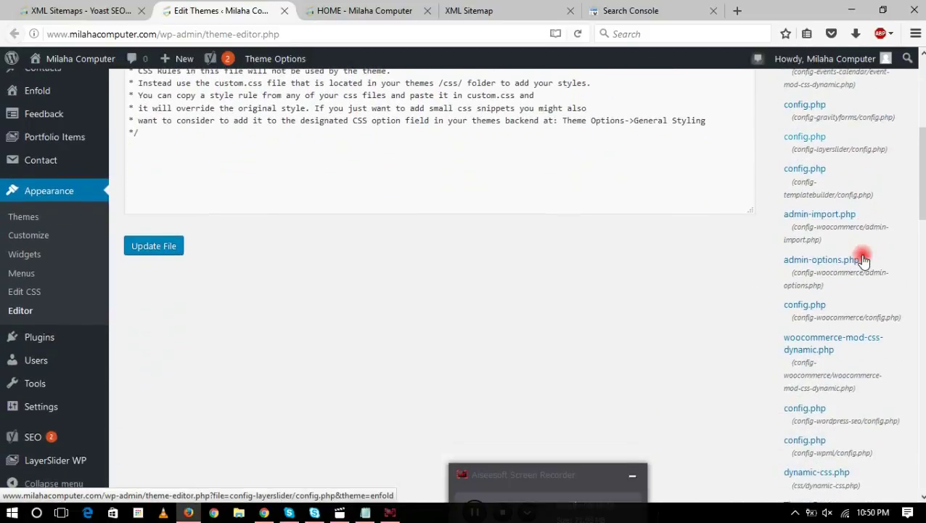
pyautogui.scroll(-7, 863, 260)
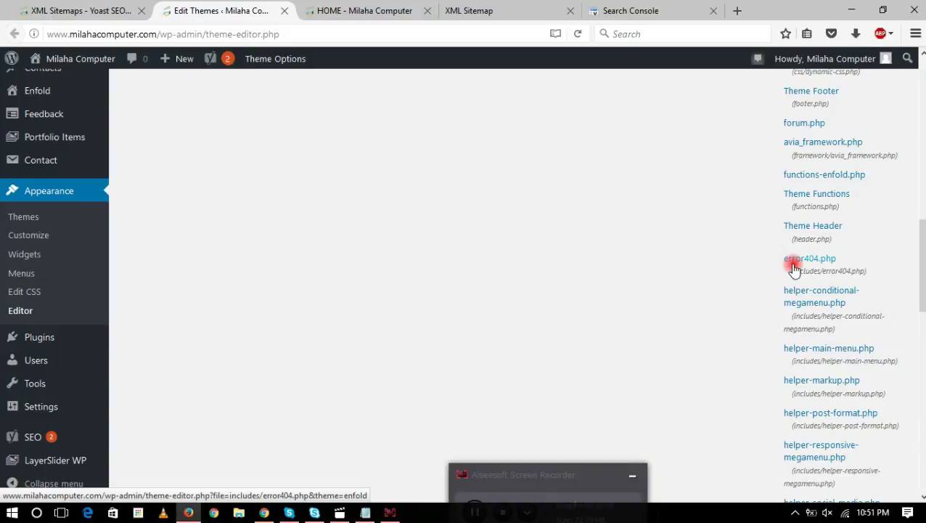
pyautogui.click(823, 229)
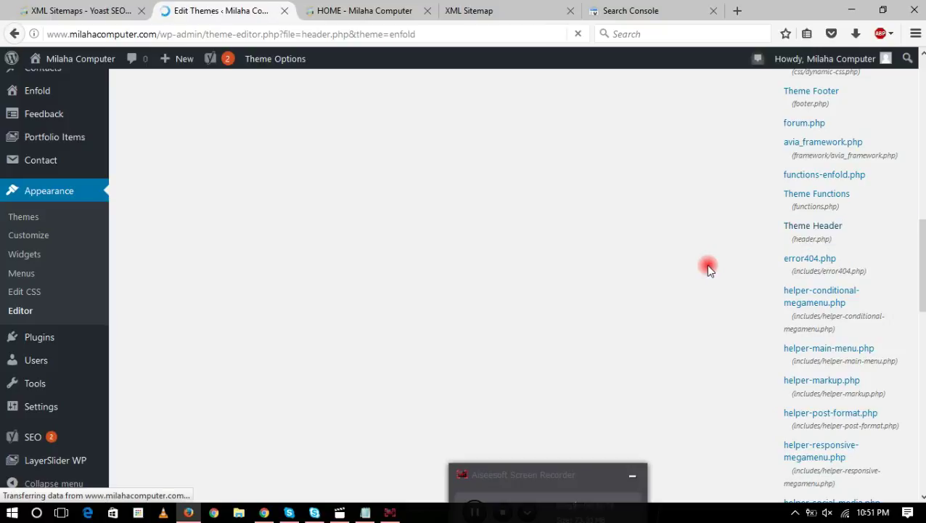
# - Add the Notepad lines "find theme header" and "then find fist place <head> on top and add your code .."
pyautogui.click(366, 513)
pyautogui.click(576, 269)
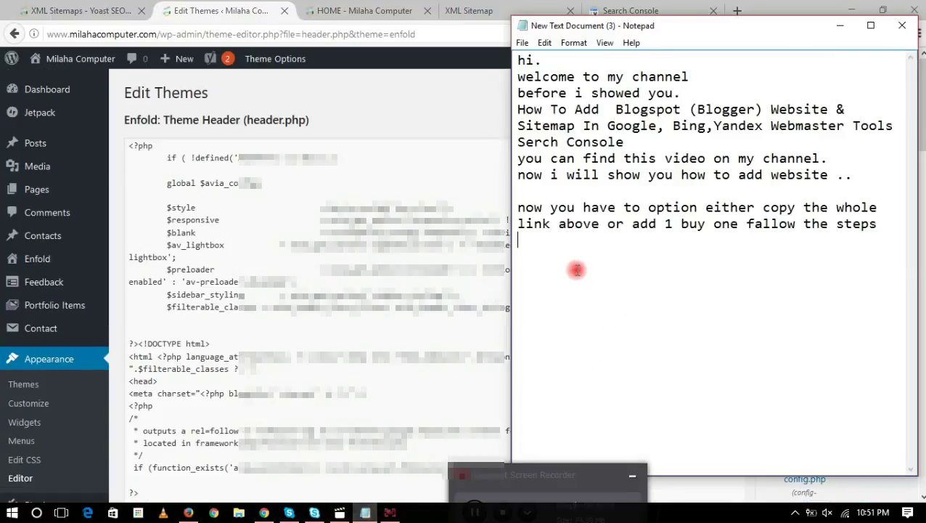
pyautogui.write('find theme heade')
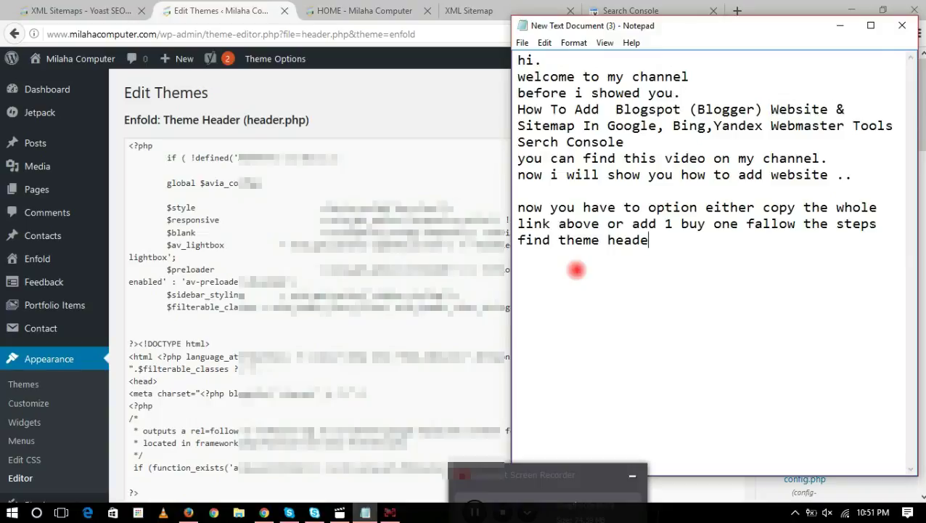
pyautogui.write('hen')
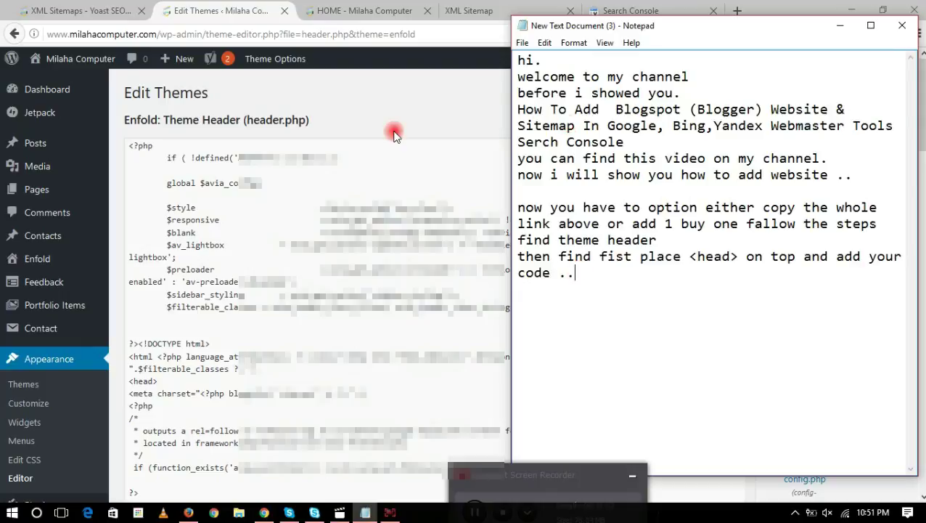
# - Paste the copied Google verification meta tag on a new line directly below <head> in header.php and update the file
pyautogui.click(371, 110)
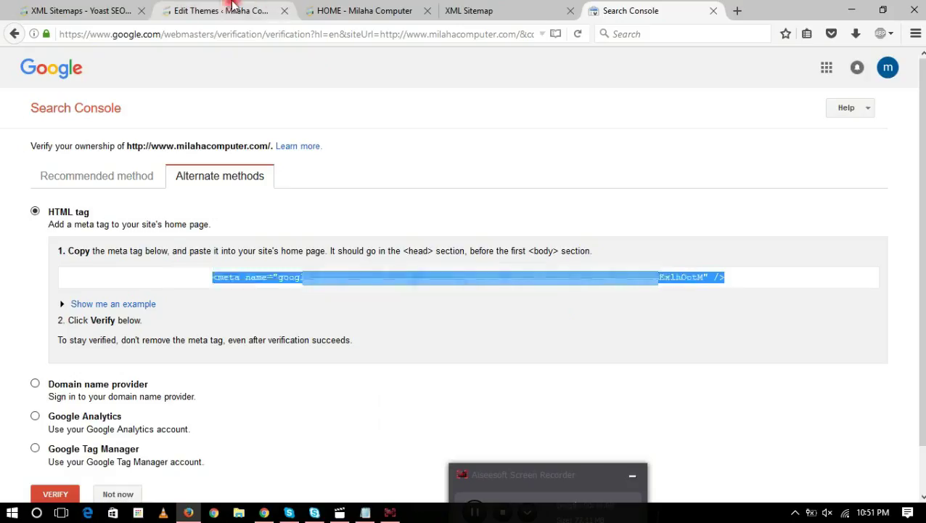
pyautogui.click(231, 7)
pyautogui.click(158, 380)
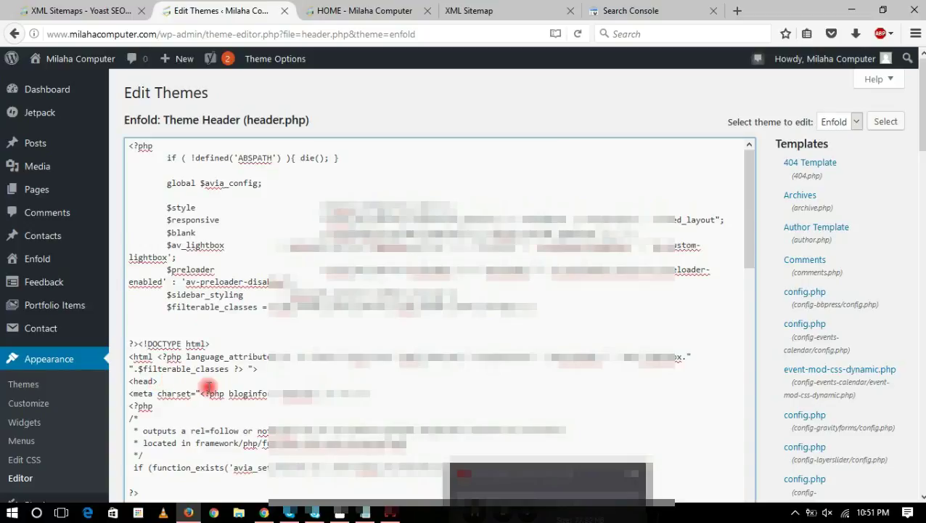
pyautogui.press('Return')
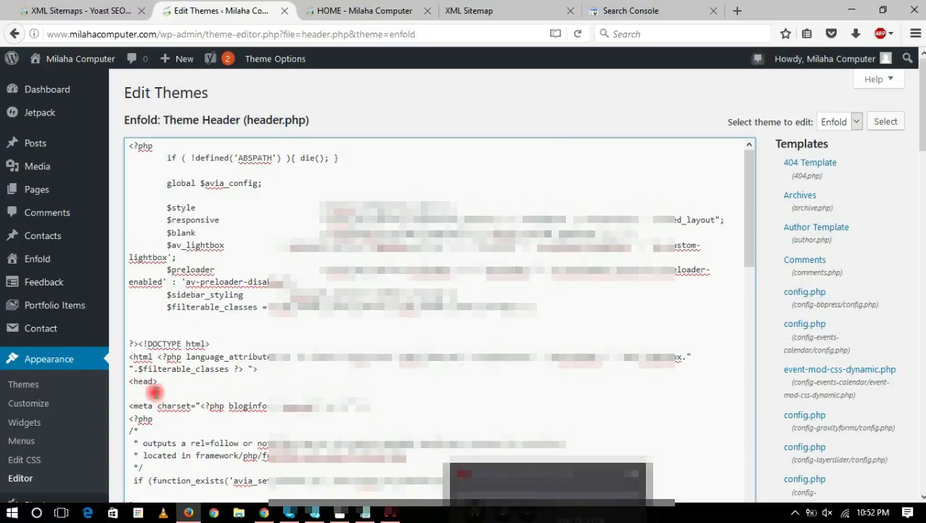
pyautogui.rightClick(157, 387)
pyautogui.click(207, 296)
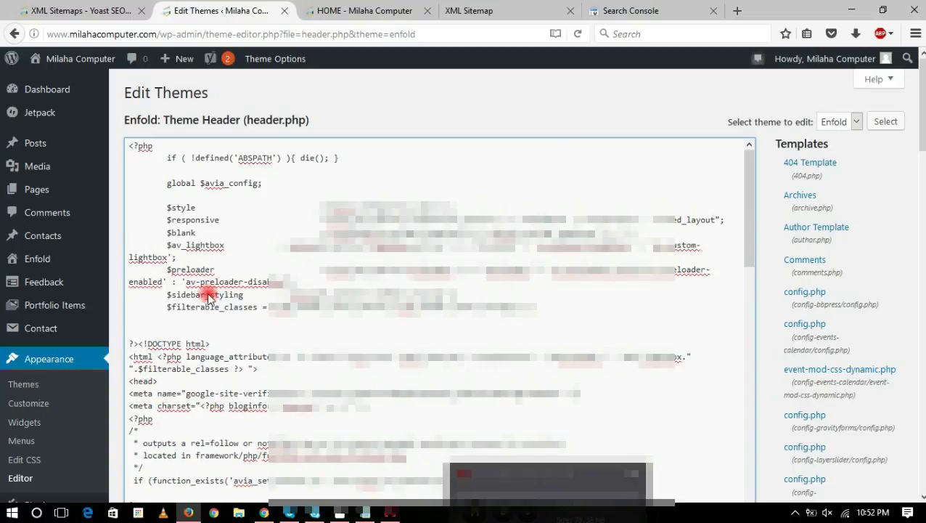
pyautogui.scroll(-10, 435, 291)
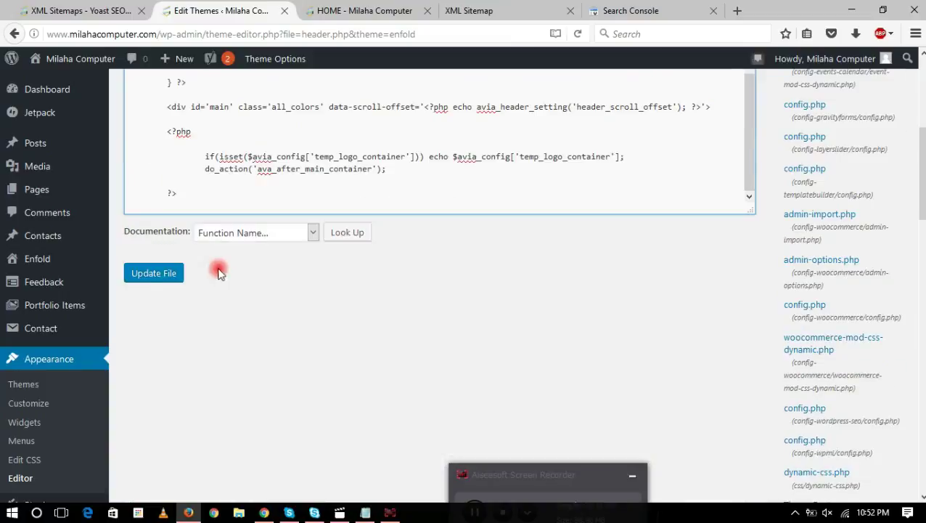
pyautogui.click(154, 273)
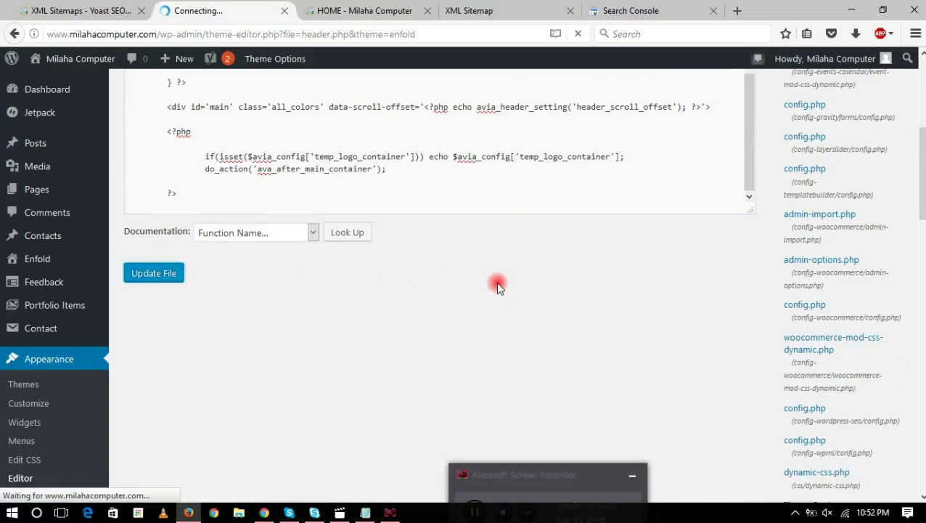
# - Verify ownership of the site in Search Console with the HTML tag and continue to its dashboard
pyautogui.hotkey('ctrl', 'Tab')
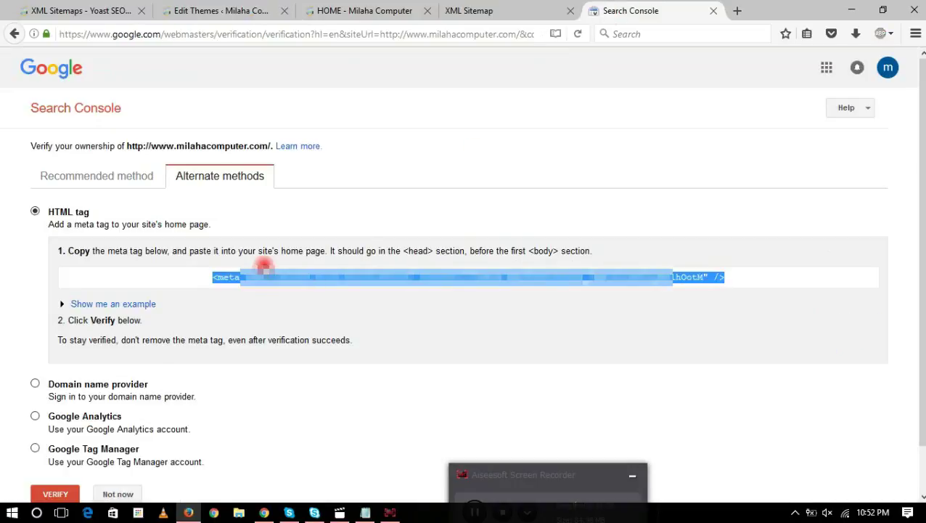
pyautogui.click(55, 496)
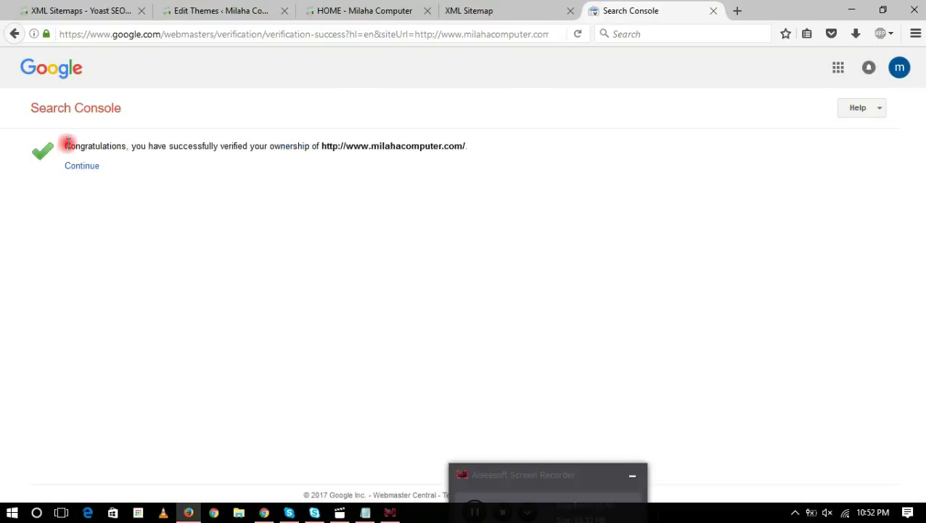
pyautogui.moveTo(65, 145); pyautogui.dragTo(496, 147)
pyautogui.click(281, 209)
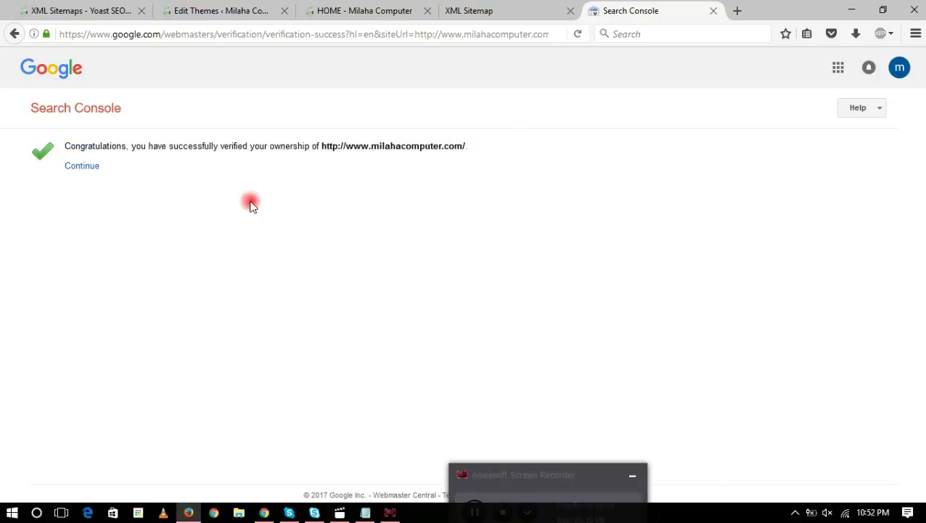
pyautogui.click(89, 167)
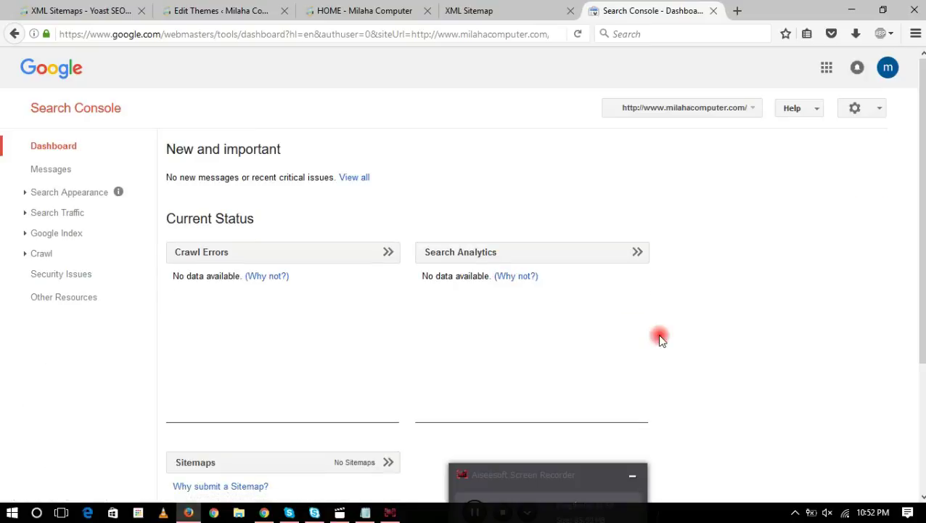
# - Open the property's Sitemaps page in Search Console and start adding a sitemap
pyautogui.scroll(-4, 660, 338)
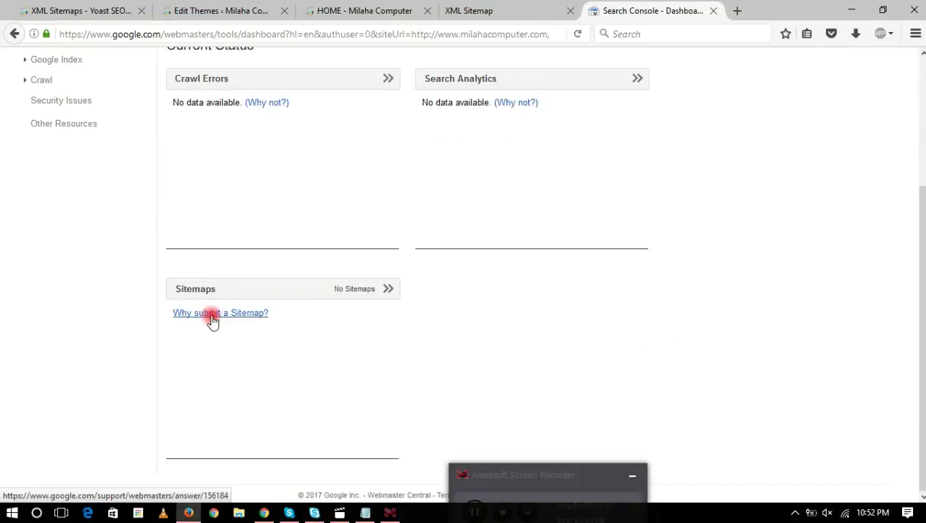
pyautogui.click(222, 289)
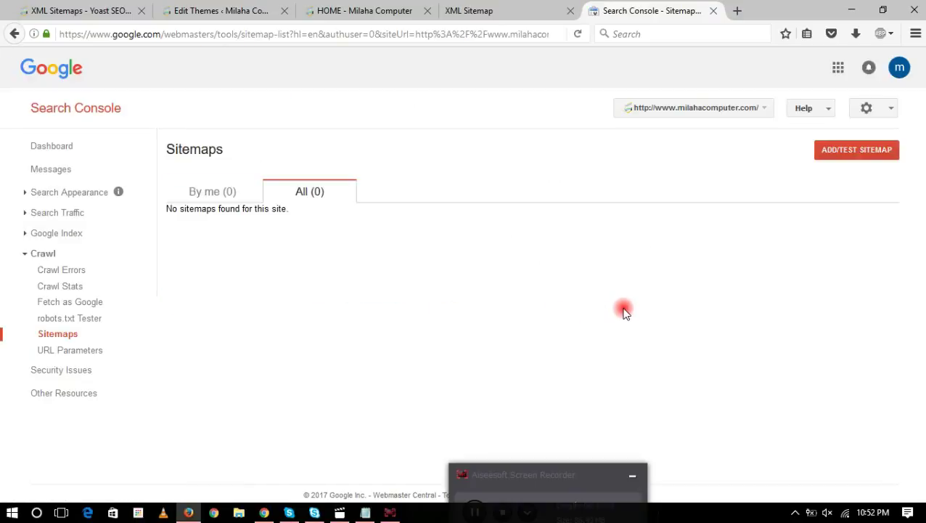
pyautogui.click(858, 151)
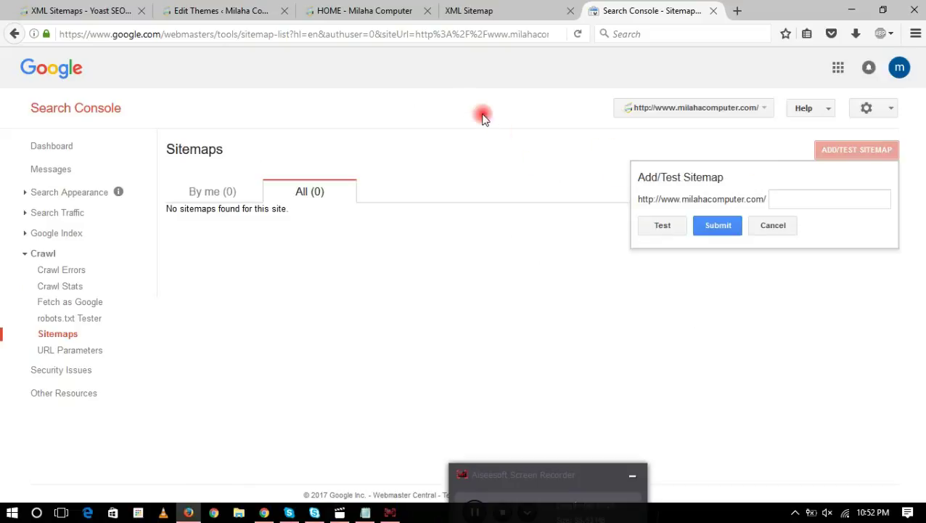
# - Copy the path page-sitemap.xml from the first sitemap URL on the XML Sitemap index page
pyautogui.click(220, 11)
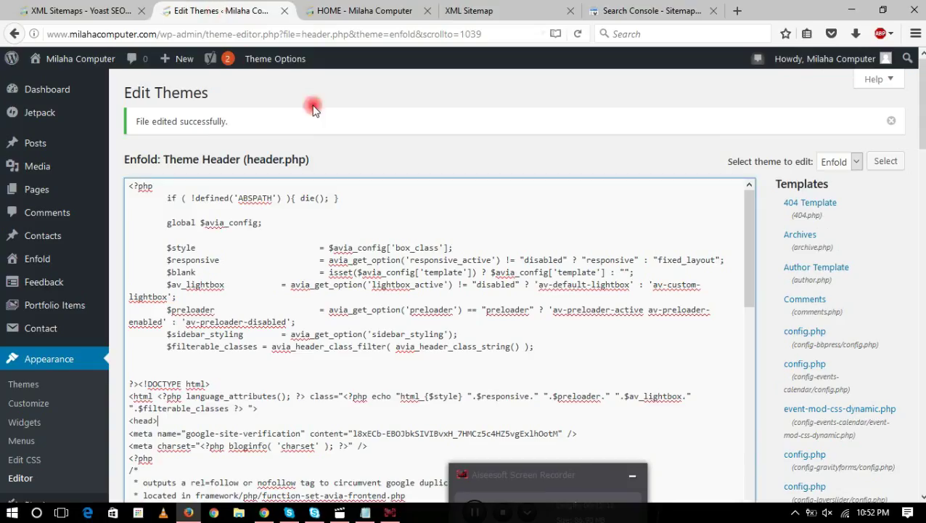
pyautogui.click(335, 10)
pyautogui.click(473, 10)
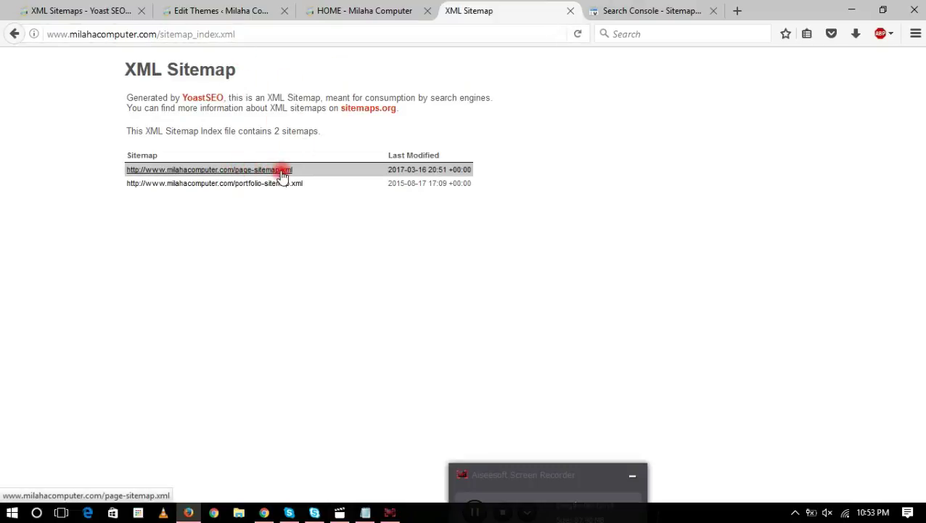
pyautogui.moveTo(293, 172); pyautogui.dragTo(233, 171)
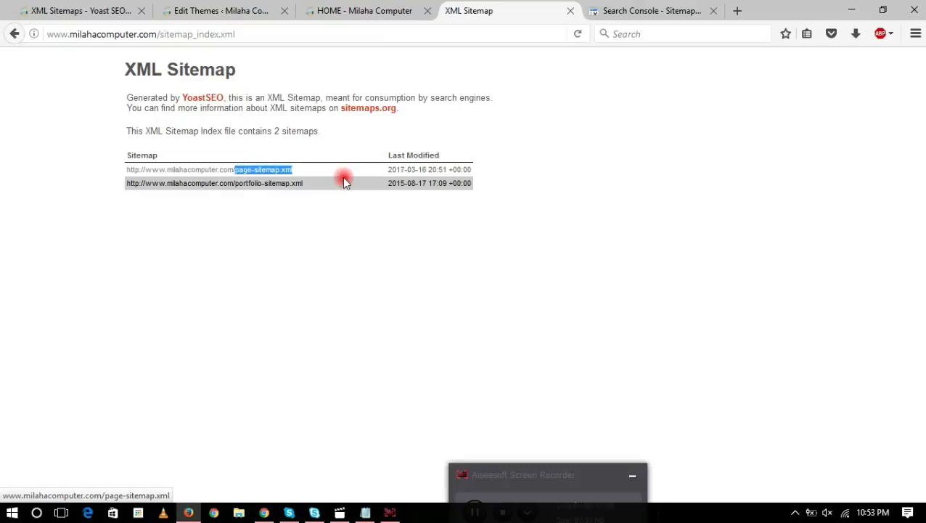
pyautogui.rightClick(288, 174)
pyautogui.click(346, 288)
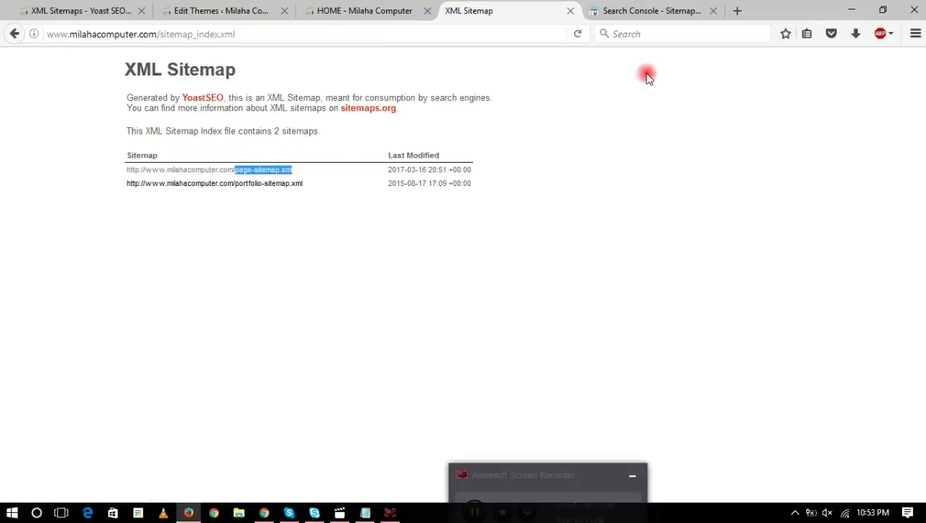
# - Test page-sitemap.xml as the sitemap path in Search Console, review the error details in the test result and close it
pyautogui.click(626, 10)
pyautogui.rightClick(771, 200)
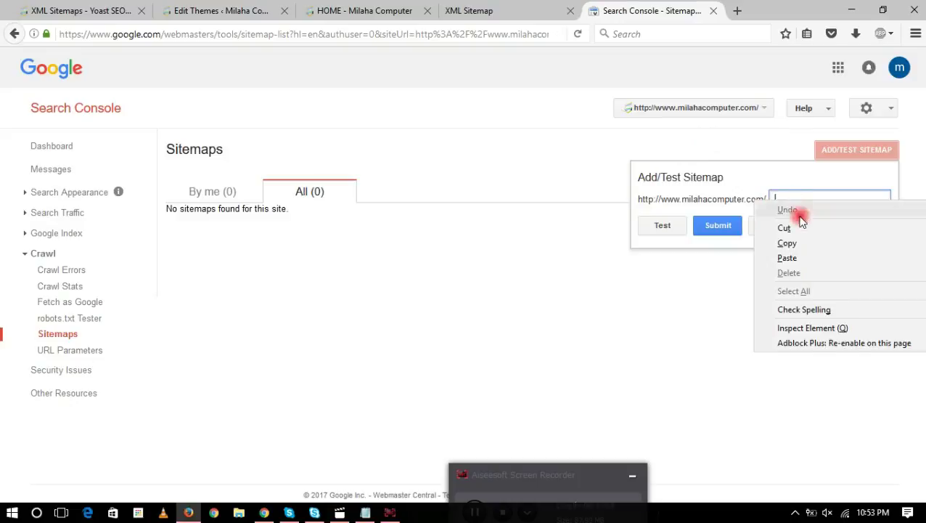
pyautogui.click(796, 257)
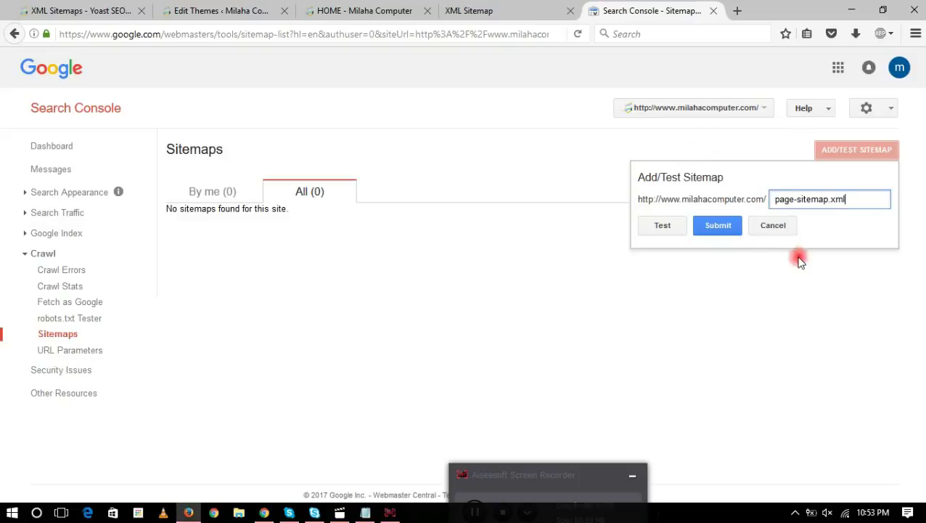
pyautogui.click(662, 228)
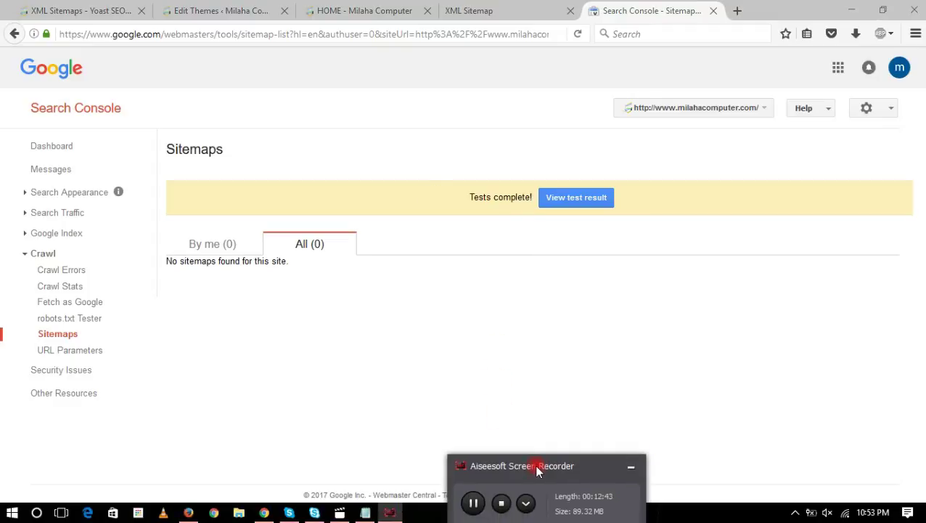
pyautogui.click(558, 199)
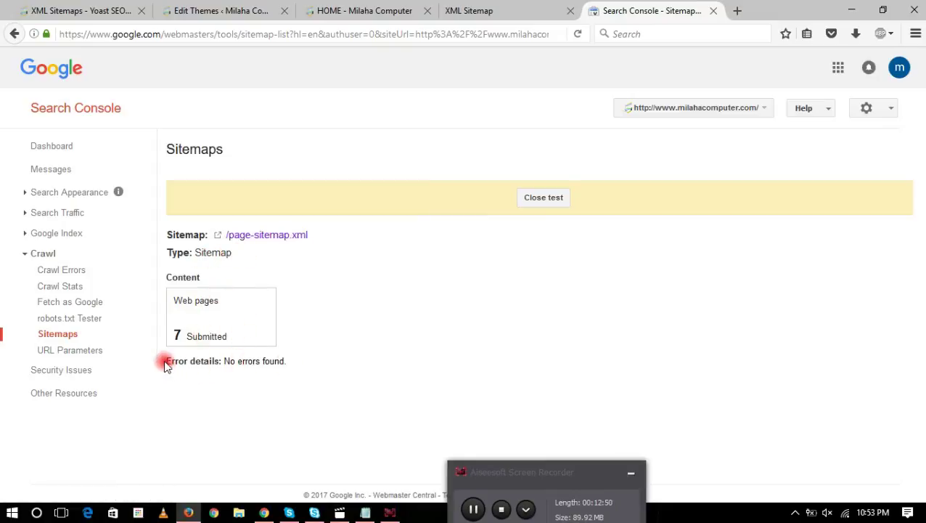
pyautogui.moveTo(172, 365); pyautogui.dragTo(329, 356)
pyautogui.click(335, 354)
pyautogui.click(544, 197)
# - Submit page-sitemap.xml as a sitemap for the property and refresh the sitemap list to check its processing status
pyautogui.click(863, 149)
pyautogui.click(782, 198)
pyautogui.rightClick(782, 198)
pyautogui.click(807, 256)
pyautogui.click(668, 231)
pyautogui.click(719, 227)
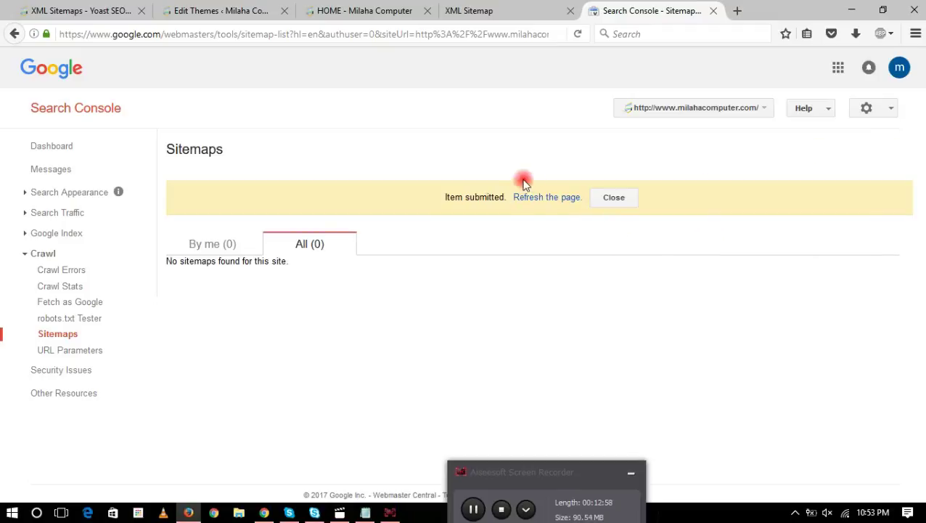
pyautogui.click(545, 197)
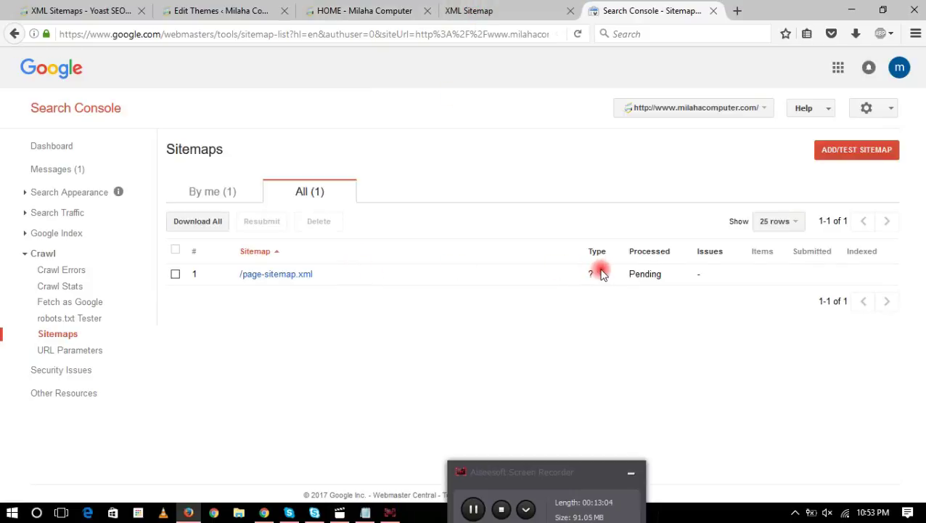
pyautogui.moveTo(591, 273); pyautogui.dragTo(688, 275)
pyautogui.click(540, 310)
# - Look through the URLs listed in portfolio-sitemap.xml and return to the sitemap index
pyautogui.click(495, 8)
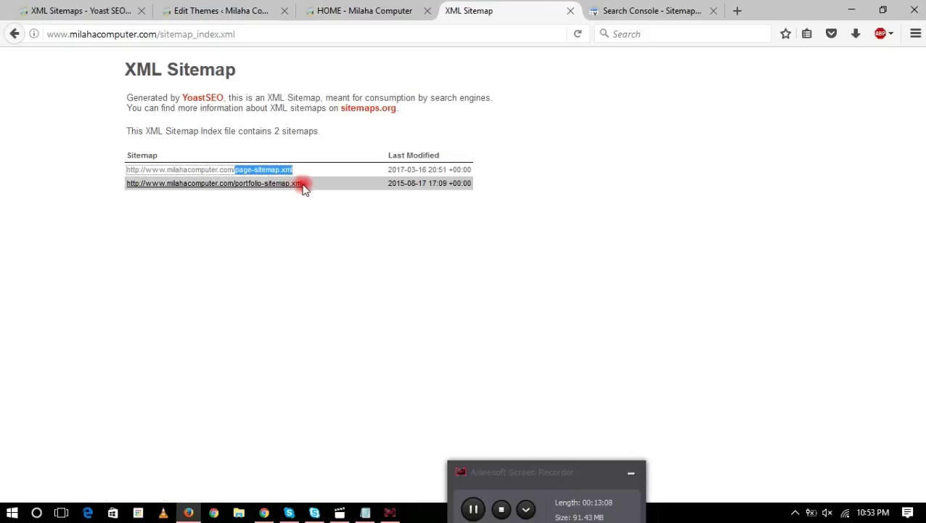
pyautogui.click(262, 184)
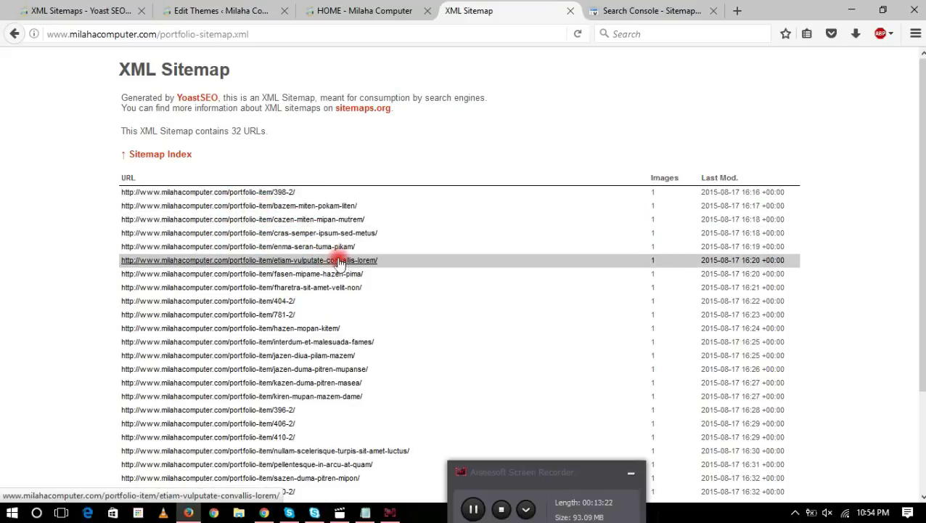
pyautogui.scroll(-1, 353, 270)
pyautogui.scroll(-3, 354, 269)
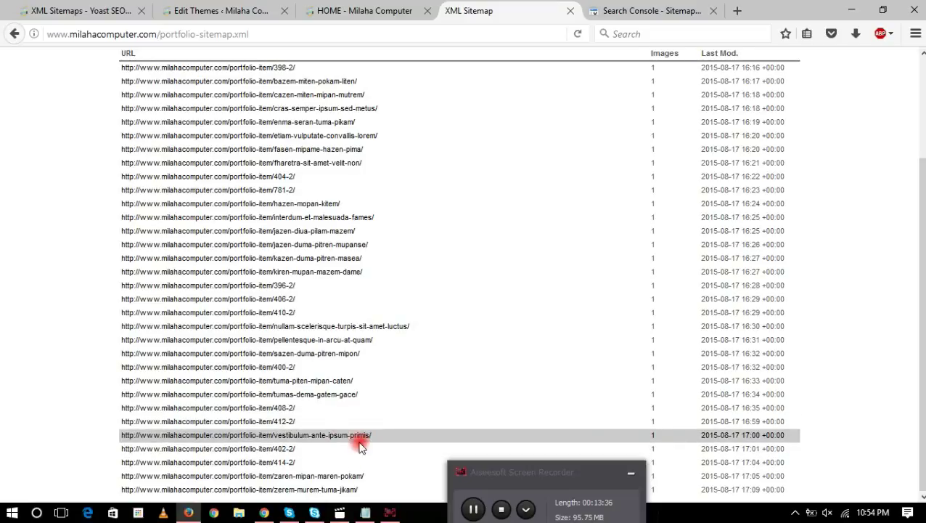
pyautogui.scroll(3, 362, 447)
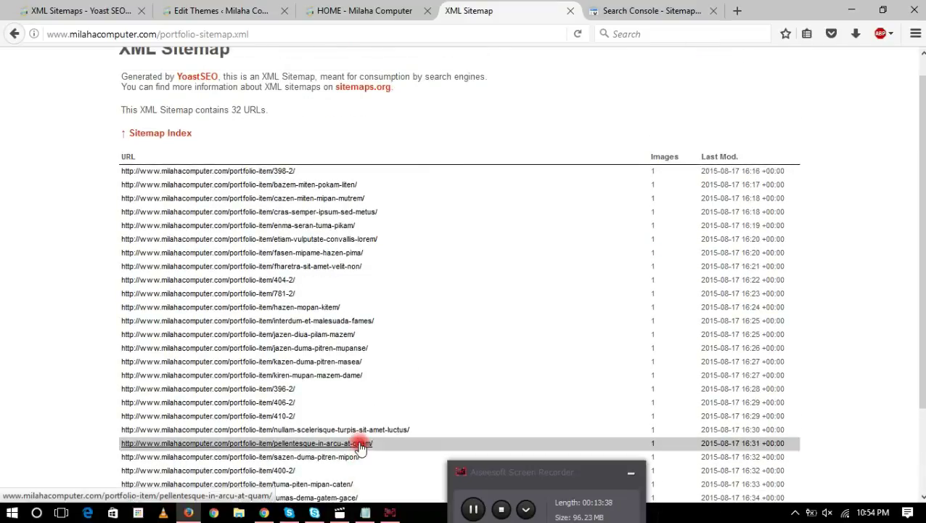
pyautogui.scroll(1, 360, 444)
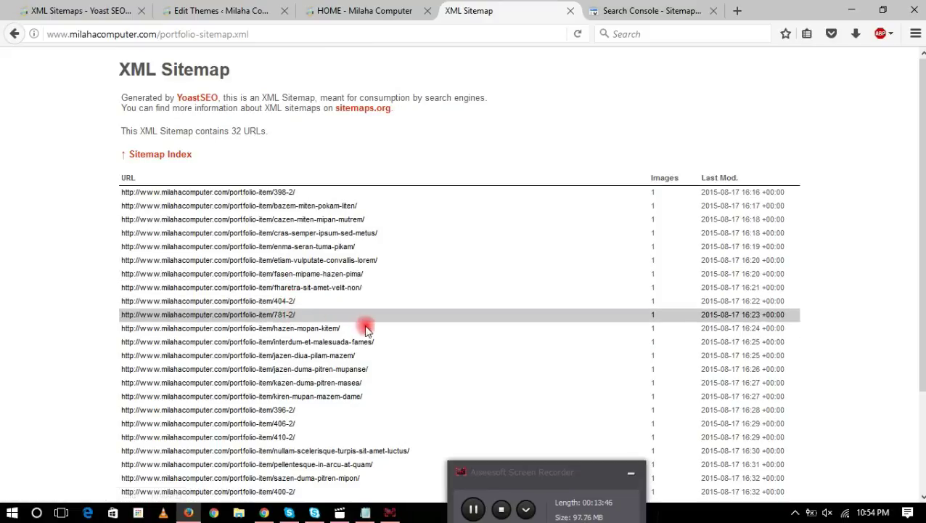
pyautogui.click(127, 158)
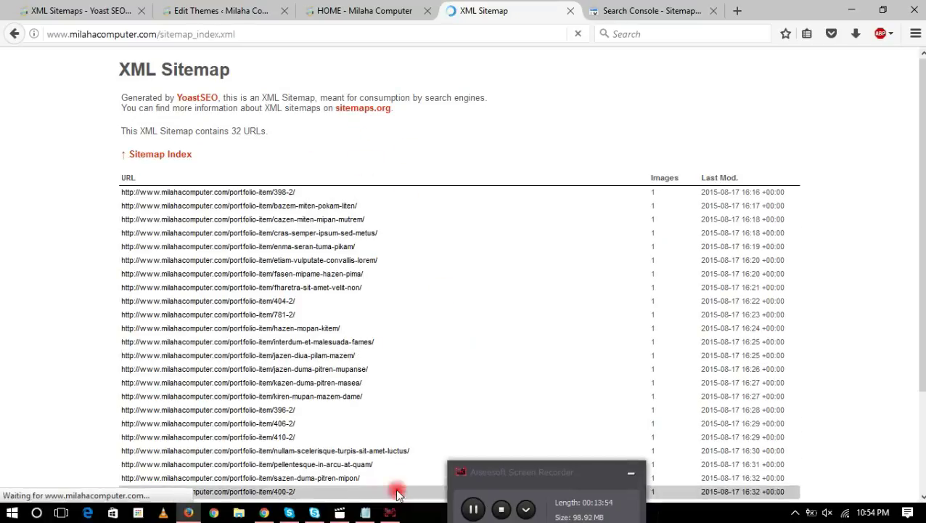
# - Add a Notepad note advising against the theme-related sitemap and saying the above link "will add every thing like down link.."
pyautogui.click(365, 512)
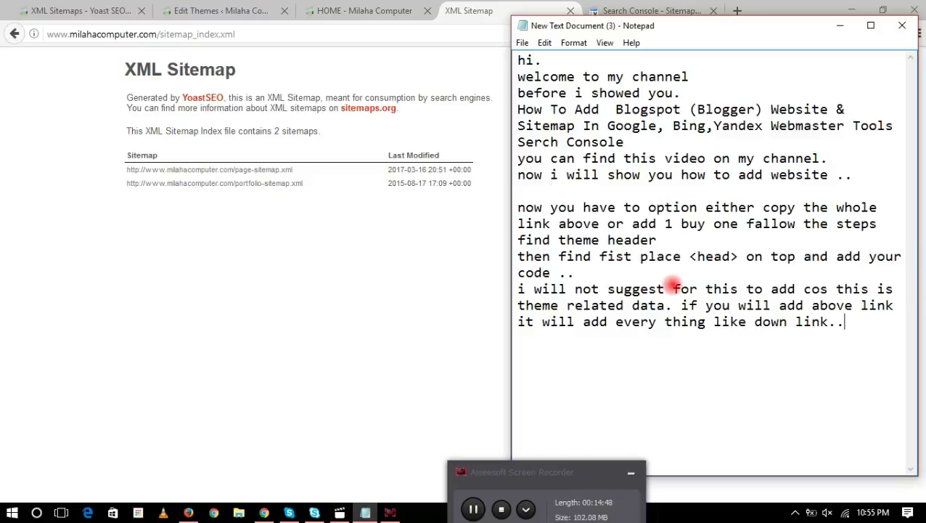
# - Try to submit the full sitemap index address copied from the browser as a sitemap in Search Console and check the refreshed list
pyautogui.click(241, 32)
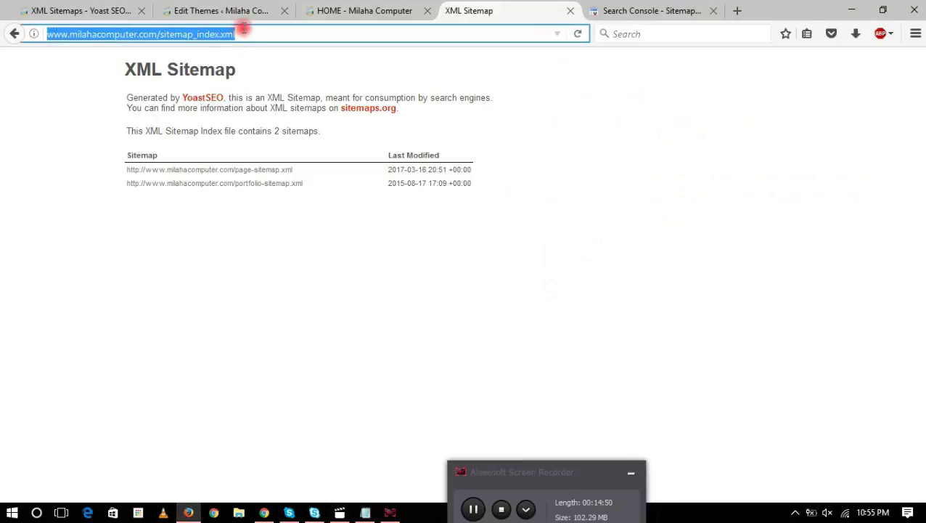
pyautogui.rightClick(242, 31)
pyautogui.click(264, 78)
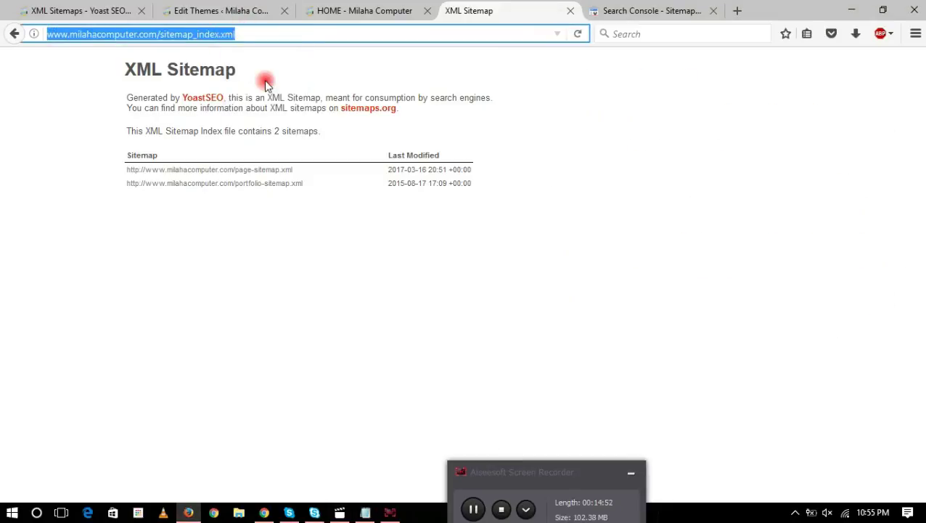
pyautogui.click(626, 11)
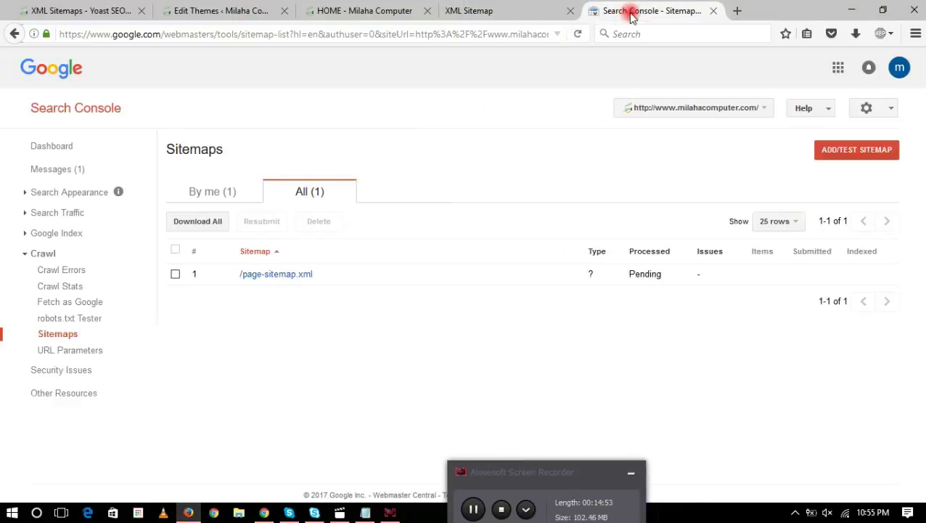
pyautogui.click(839, 150)
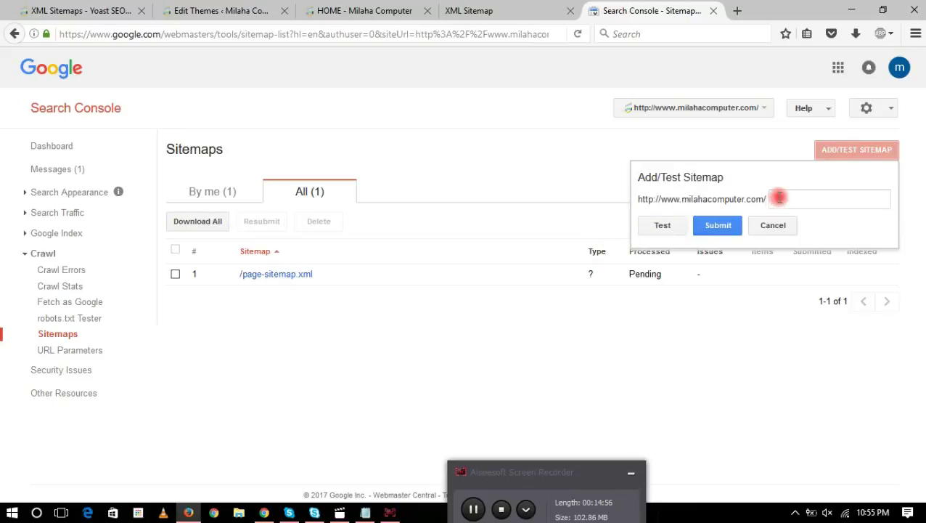
pyautogui.rightClick(778, 198)
pyautogui.click(798, 256)
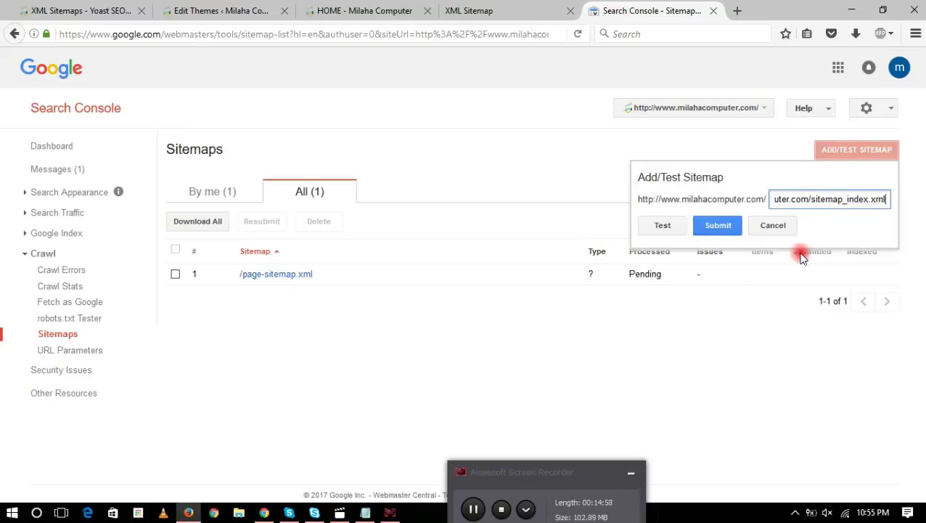
pyautogui.click(718, 238)
pyautogui.click(551, 203)
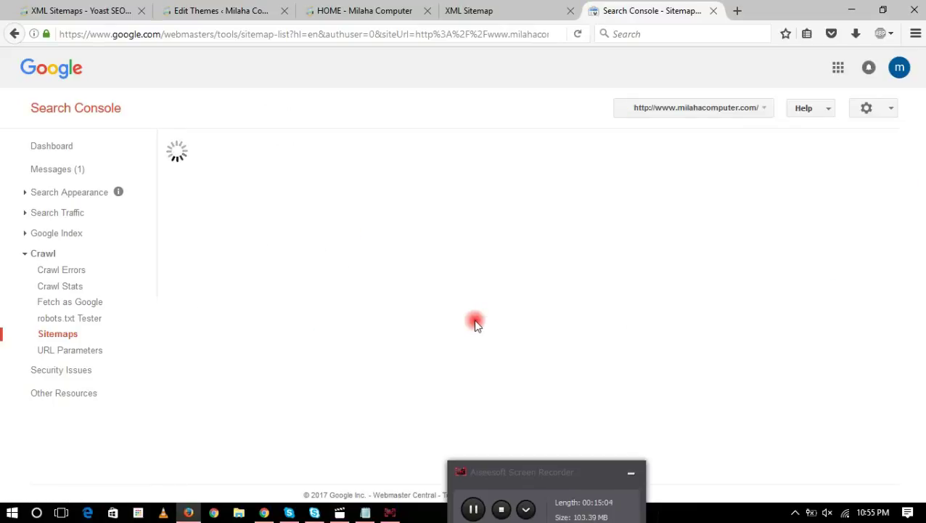
pyautogui.moveTo(631, 273); pyautogui.dragTo(693, 281)
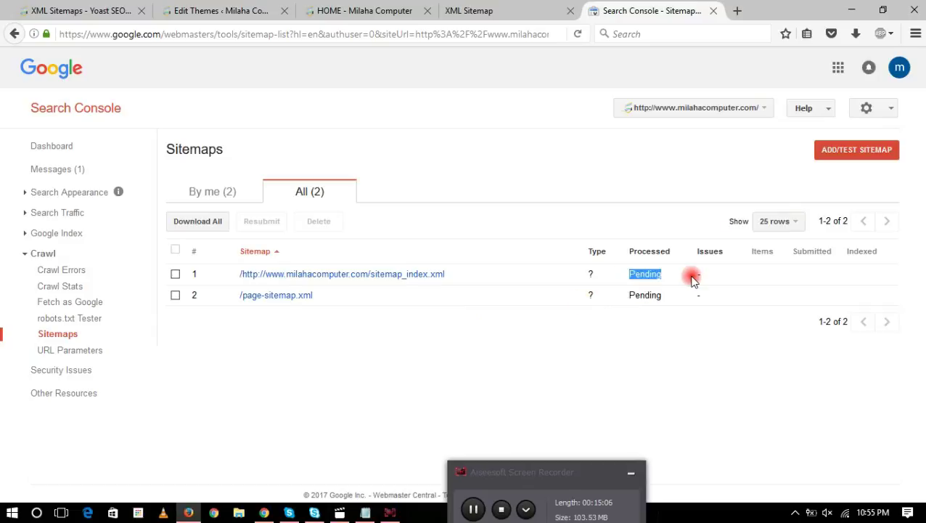
pyautogui.moveTo(622, 297); pyautogui.dragTo(675, 296)
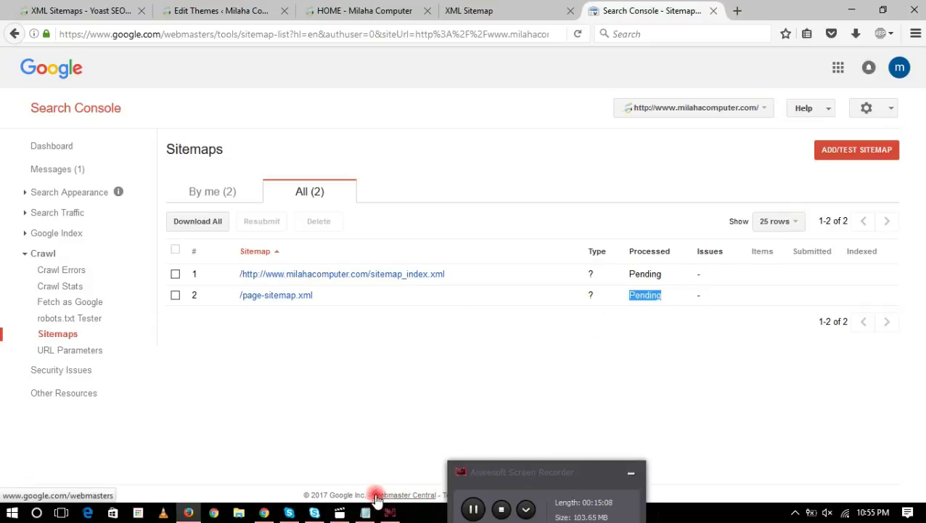
# - Delete the sitemap entry that contains the full sitemap_index.xml address from the Search Console list
pyautogui.moveTo(365, 513)
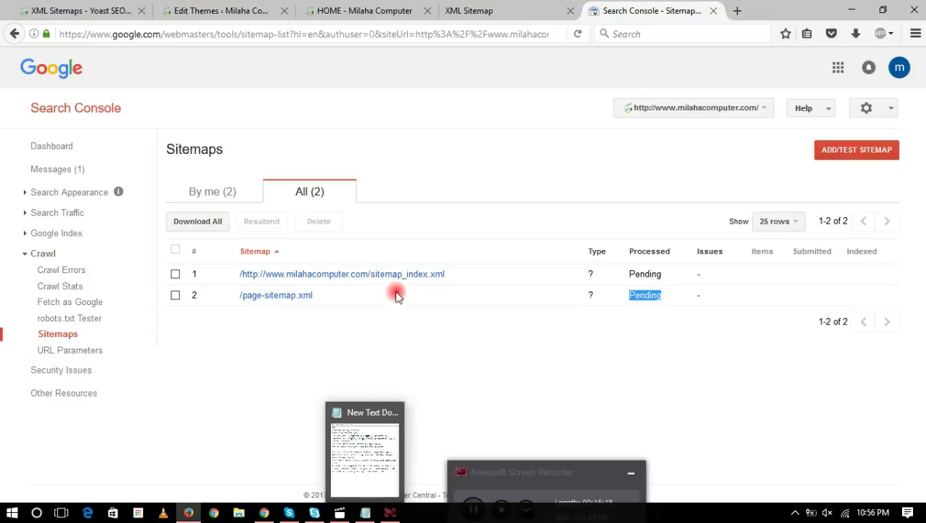
pyautogui.click(177, 275)
pyautogui.click(323, 221)
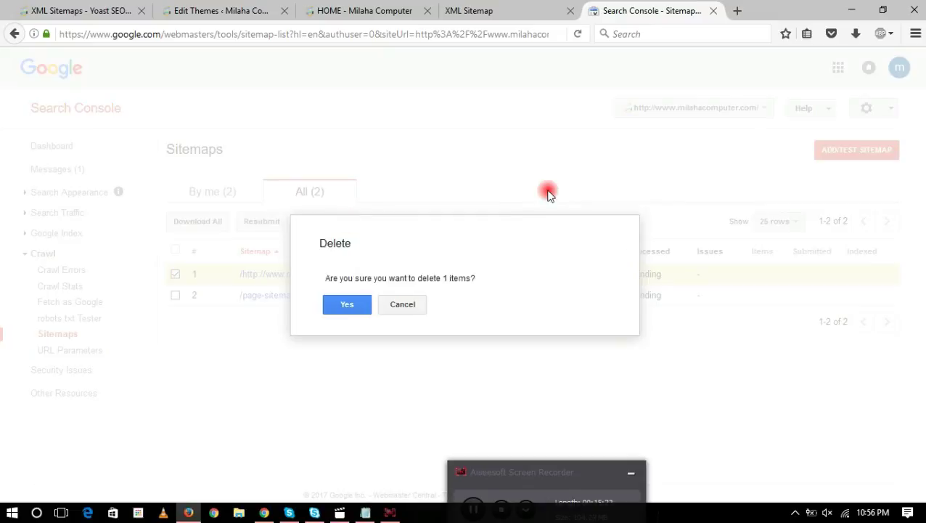
pyautogui.click(365, 302)
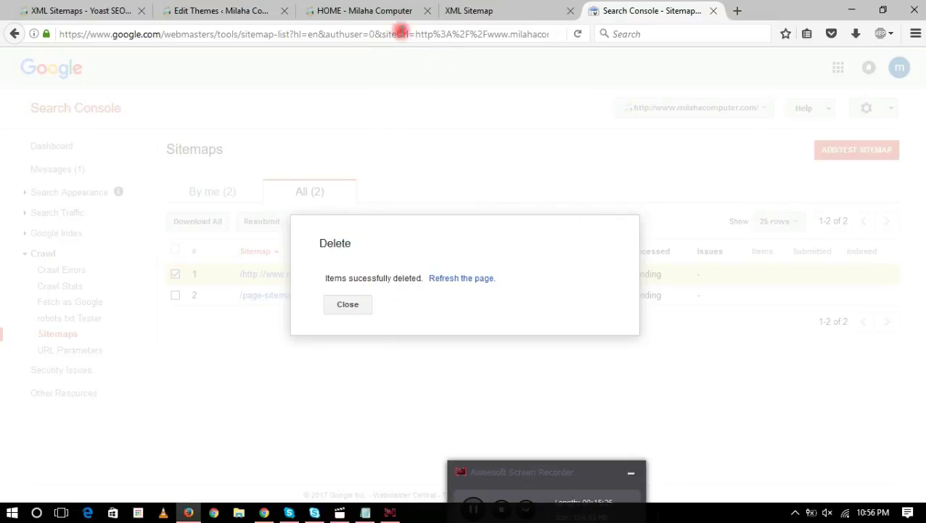
# - Copy only sitemap_index.xml from the address of the XML Sitemap index page
pyautogui.click(469, 9)
pyautogui.click(216, 33)
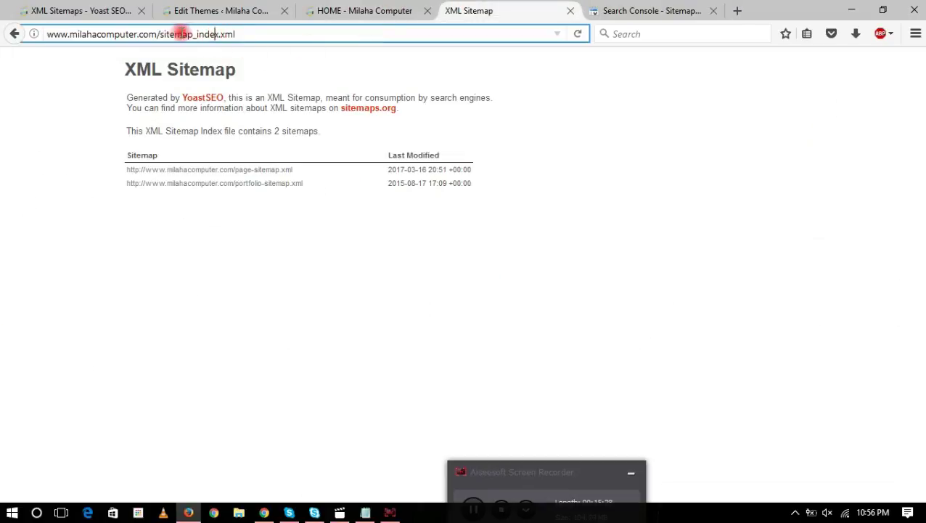
pyautogui.moveTo(158, 34); pyautogui.dragTo(239, 34)
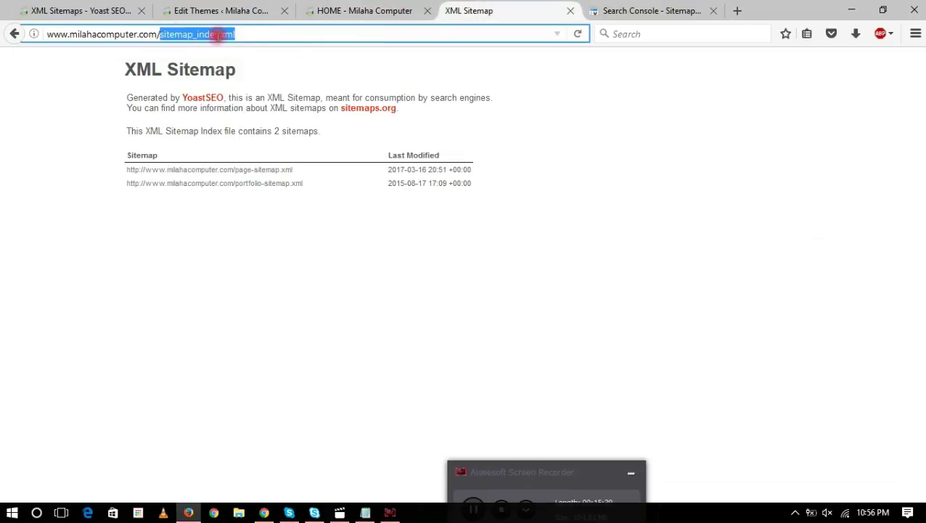
pyautogui.rightClick(222, 34)
pyautogui.click(251, 81)
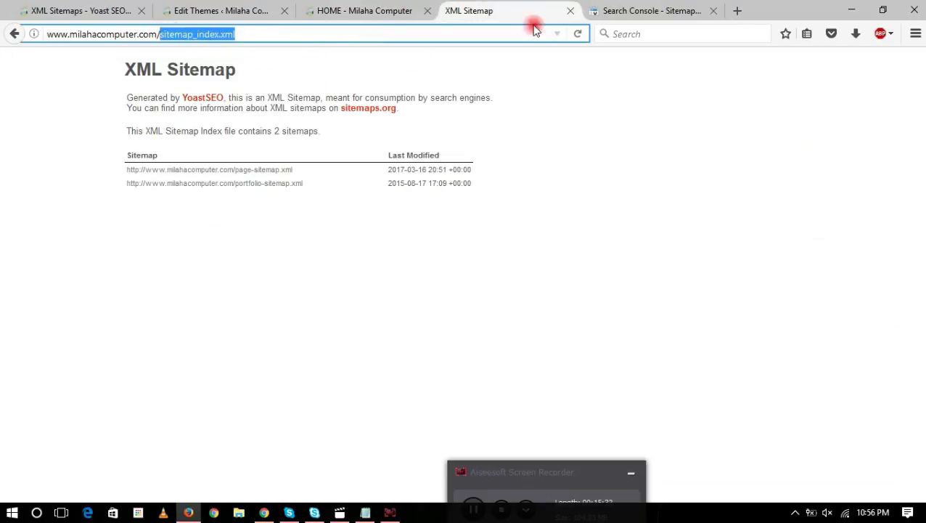
# - Close the deletion notice in Search Console and submit sitemap_index.xml as a sitemap for the property
pyautogui.click(628, 11)
pyautogui.click(349, 305)
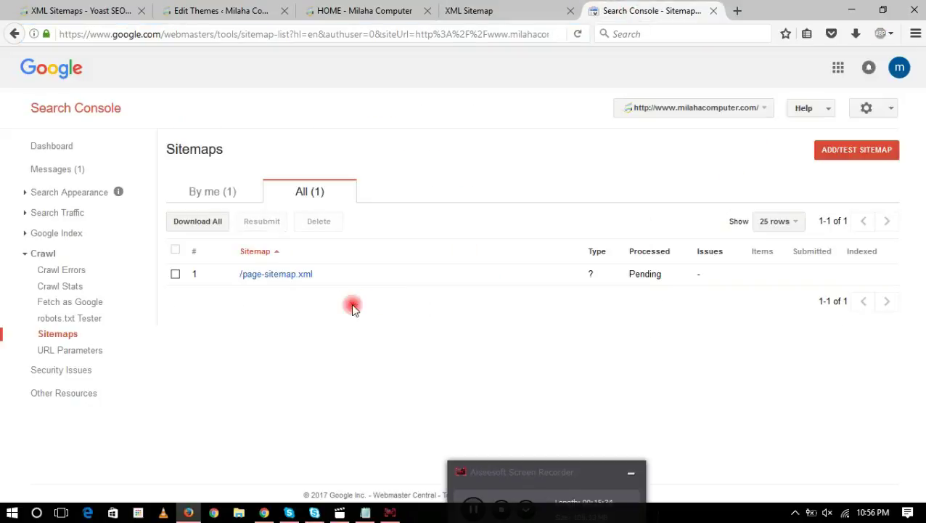
pyautogui.click(820, 151)
pyautogui.click(782, 199)
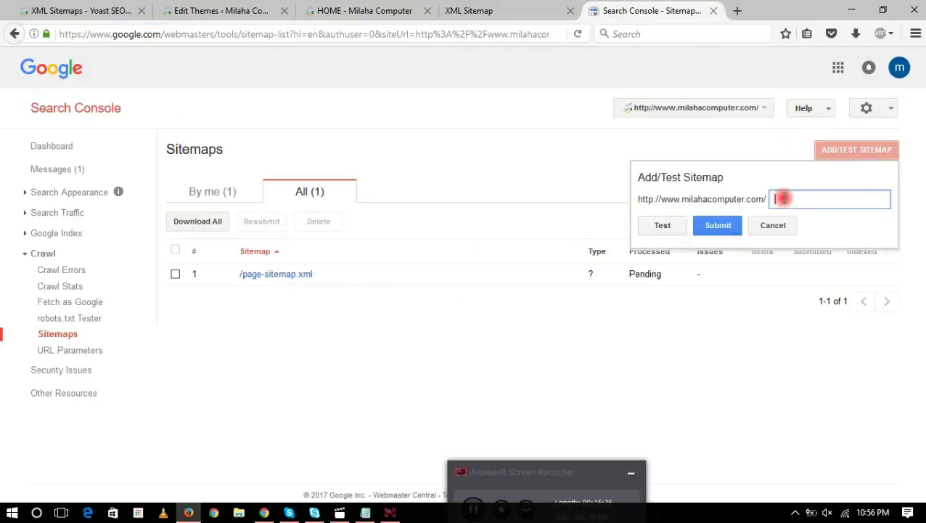
pyautogui.rightClick(781, 200)
pyautogui.click(788, 257)
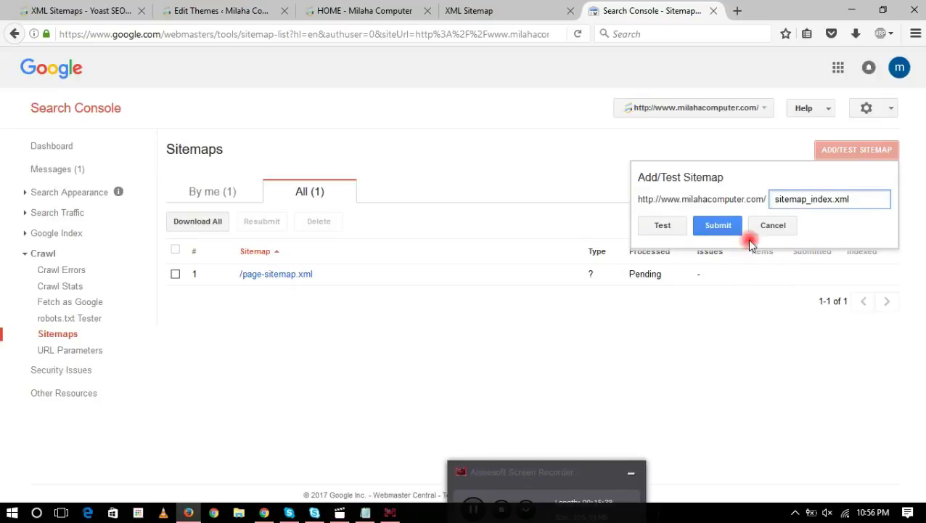
pyautogui.click(716, 226)
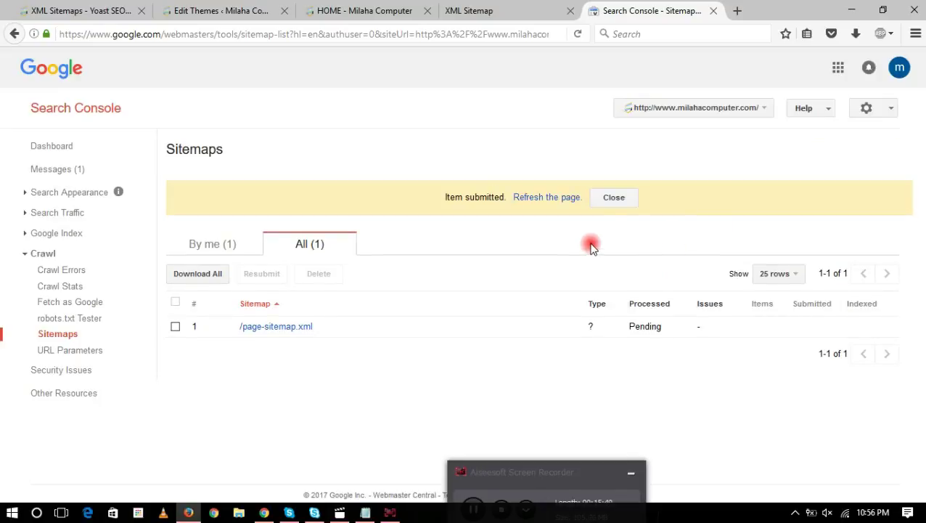
# - Refresh the Search Console sitemap list and test sitemap_index.xml for the milahacomputer.com property
pyautogui.click(564, 197)
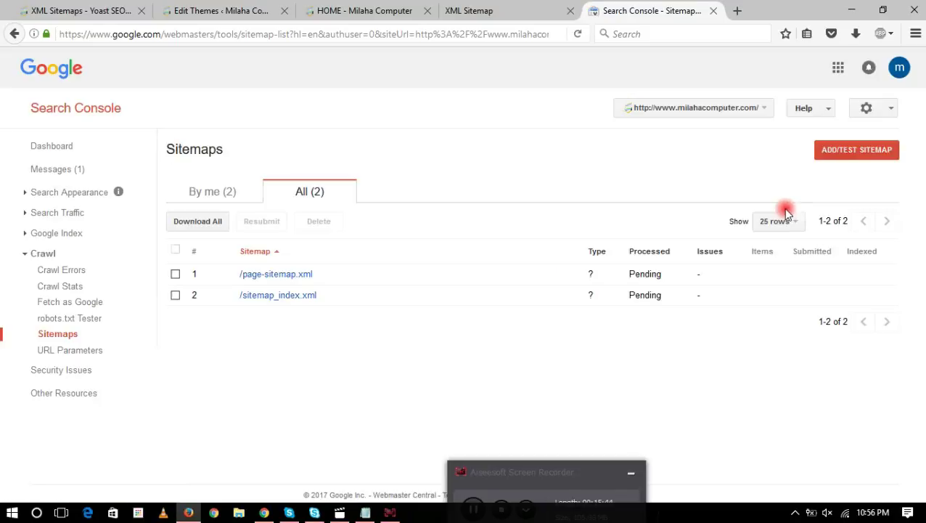
pyautogui.click(843, 152)
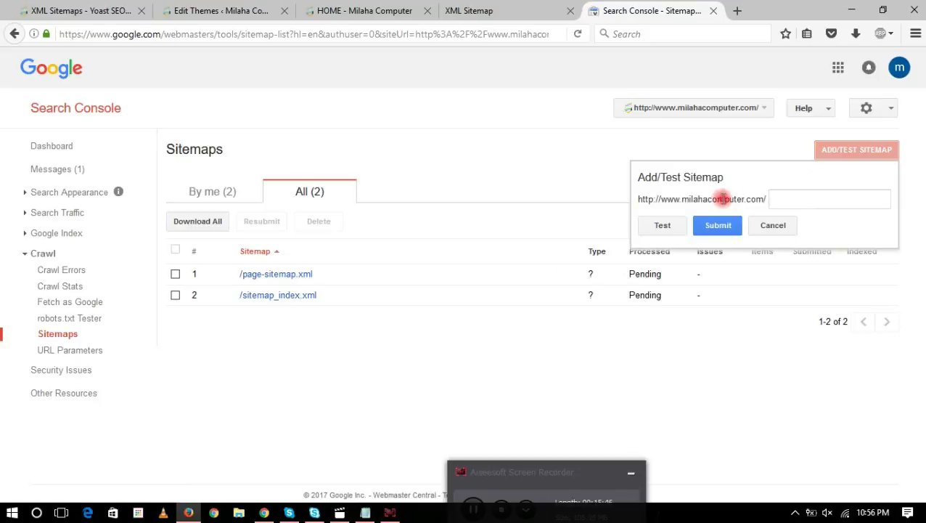
pyautogui.rightClick(798, 199)
pyautogui.click(808, 257)
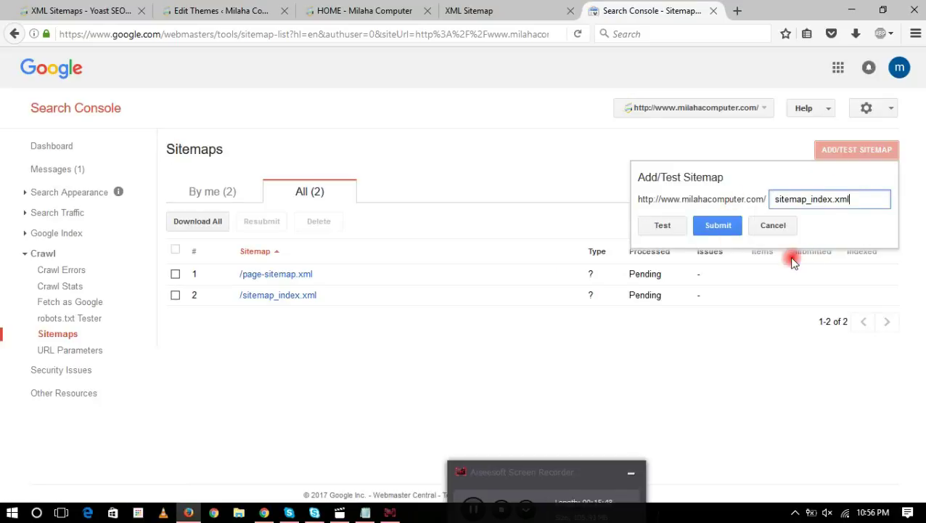
pyautogui.click(662, 226)
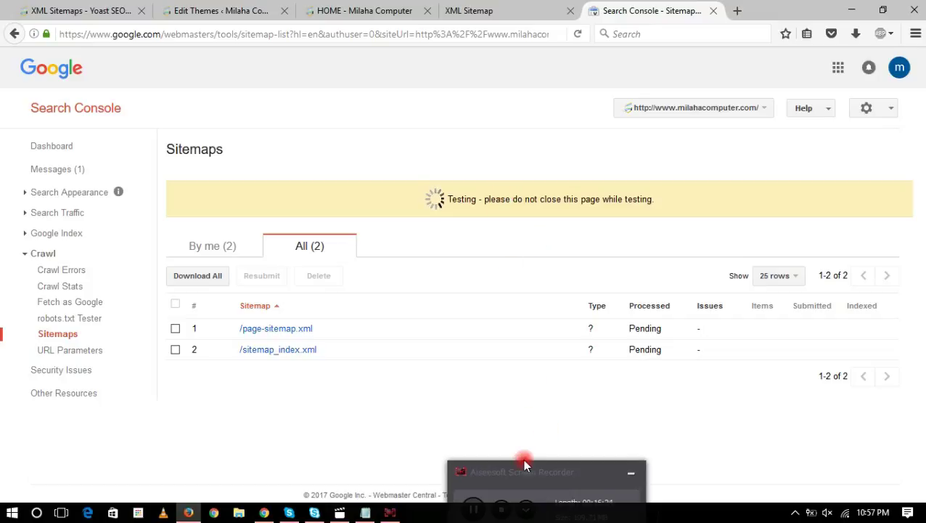
pyautogui.moveTo(526, 469)
pyautogui.click(480, 495)
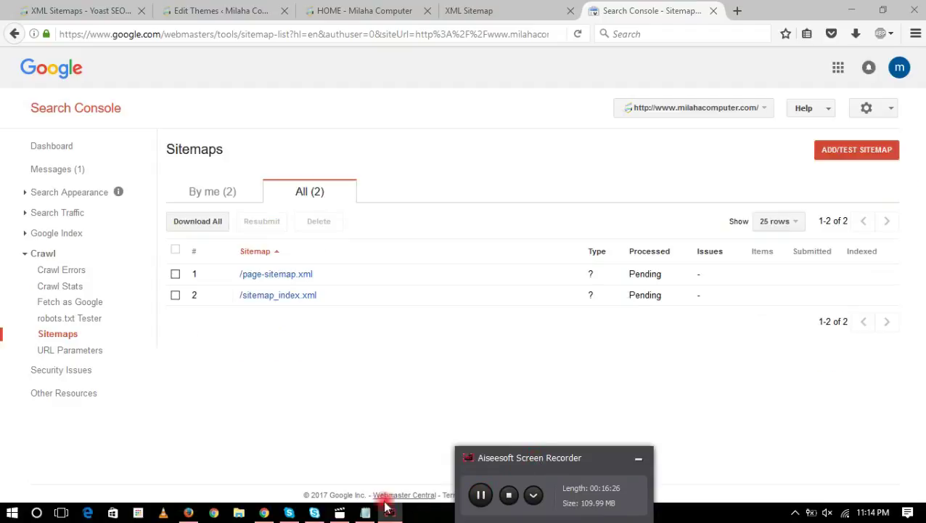
pyautogui.click(365, 512)
pyautogui.click(413, 343)
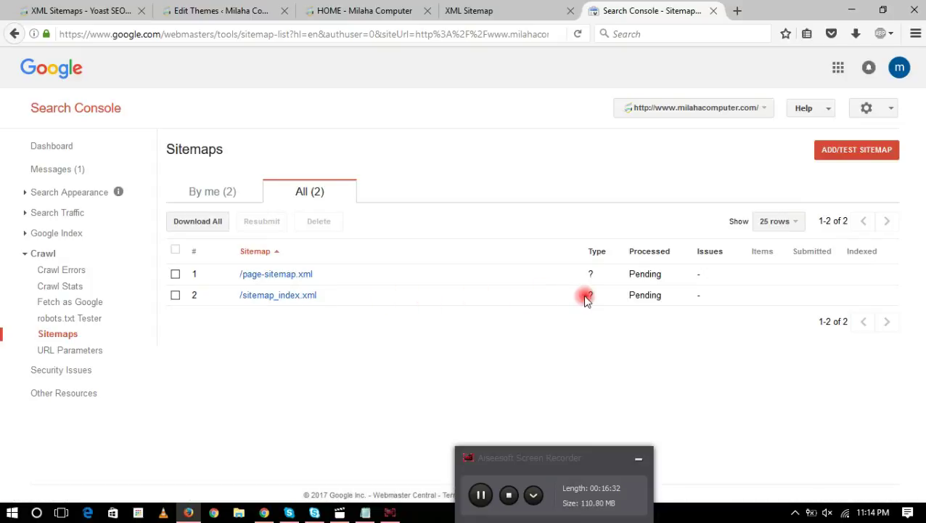
# - Delete the sitemap_index.xml entry from the Search Console list and close the deletion notice
pyautogui.click(177, 295)
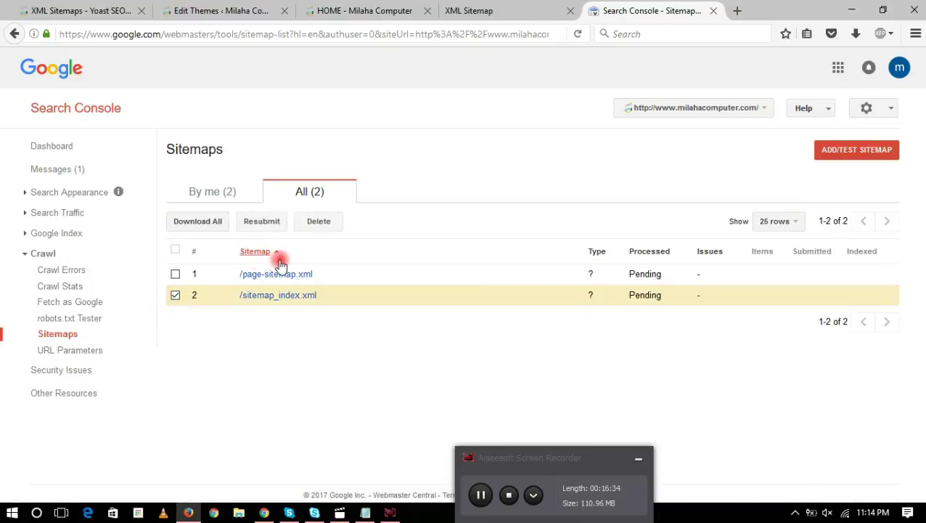
pyautogui.click(318, 223)
pyautogui.click(358, 305)
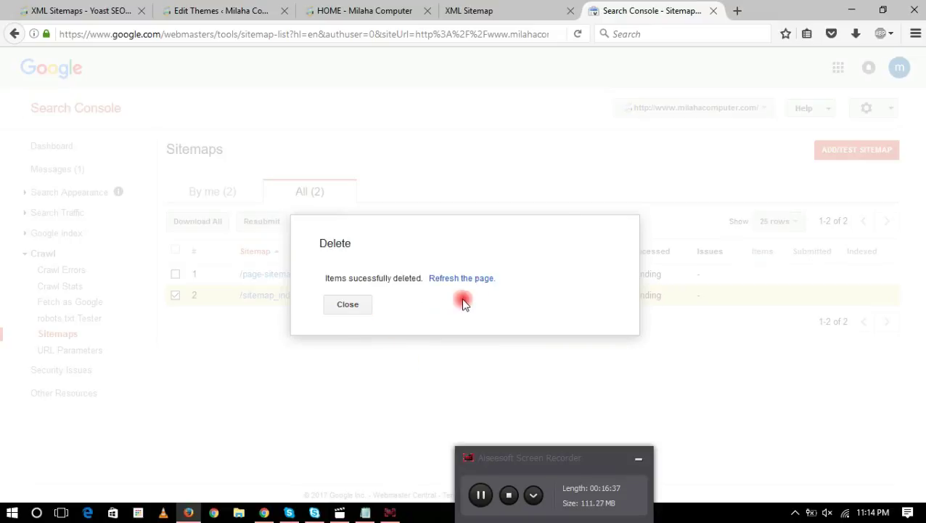
pyautogui.click(349, 308)
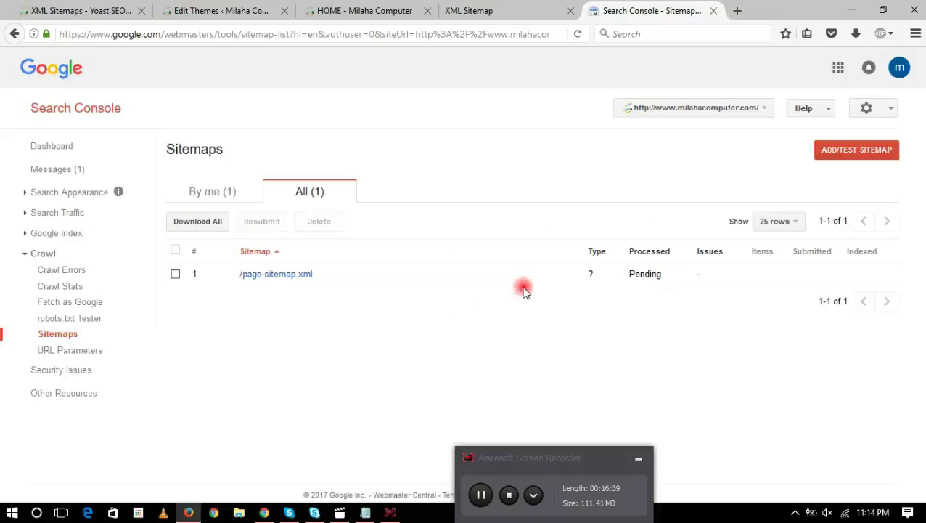
# - Switch to Chrome and view the Yoast SEO XML sitemap settings and the sitemap index of best4tech.com
pyautogui.click(365, 512)
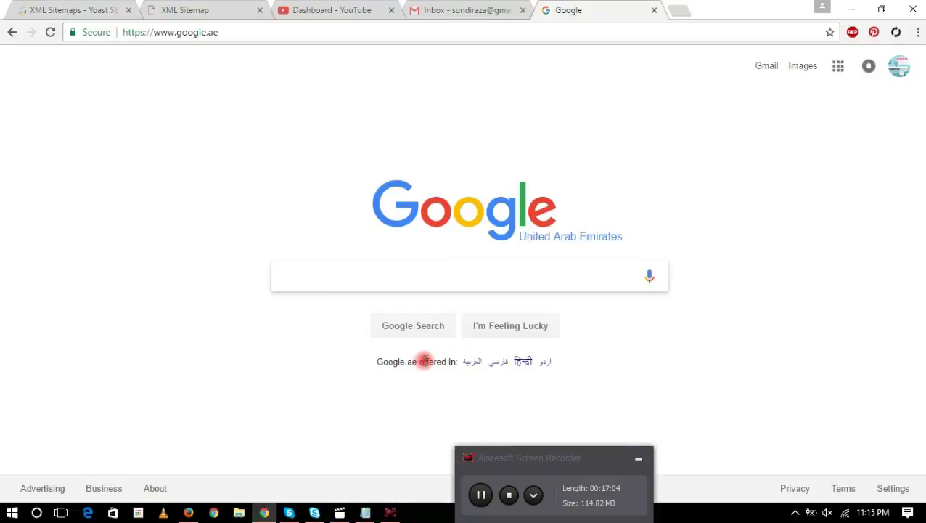
pyautogui.click(200, 13)
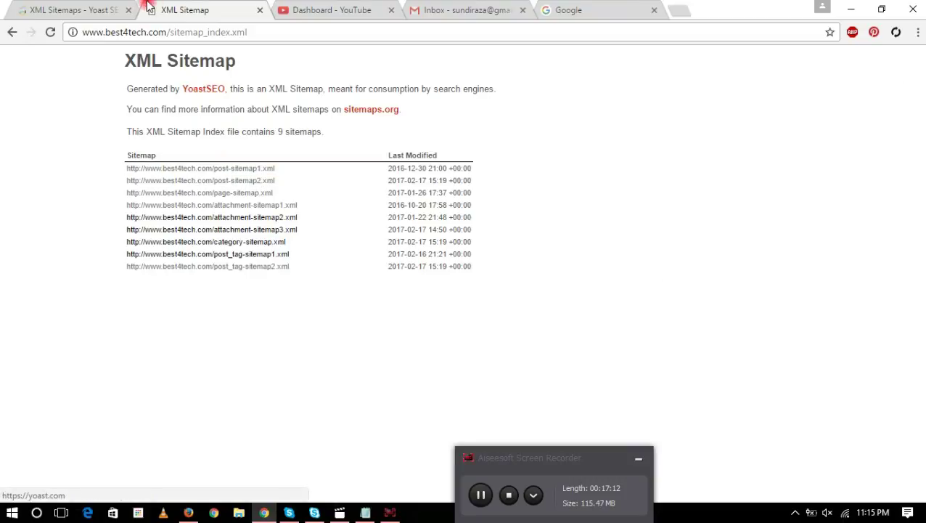
pyautogui.click(83, 10)
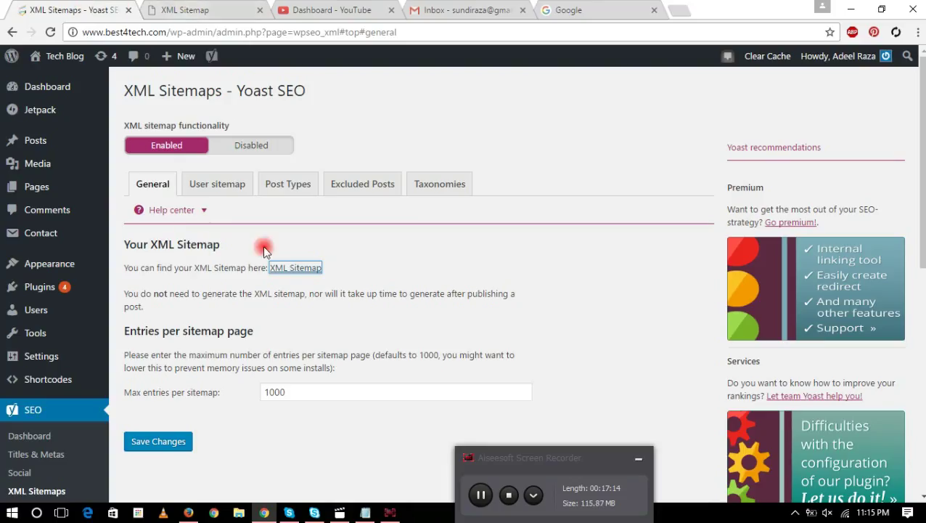
pyautogui.click(187, 8)
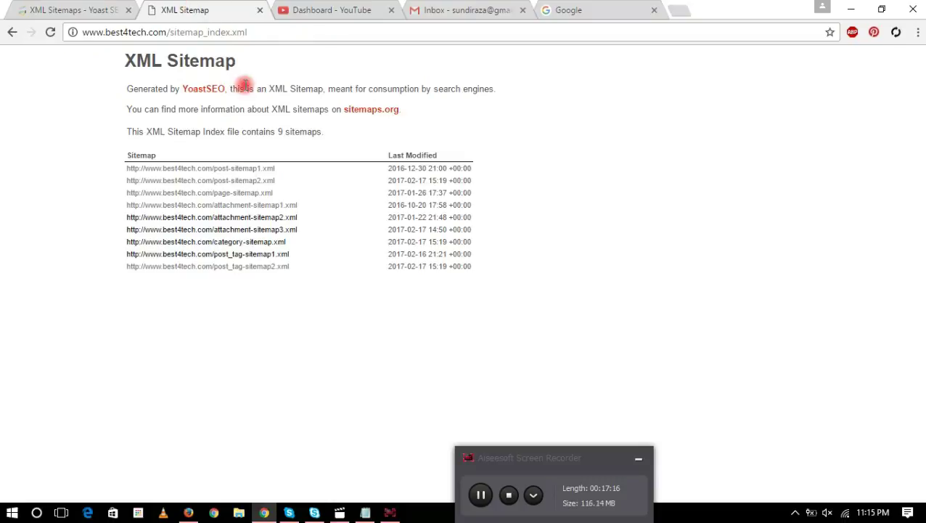
# - Examine the URL total and the listed URLs in post-sitemap1.xml, and return to the sitemap index
pyautogui.click(232, 169)
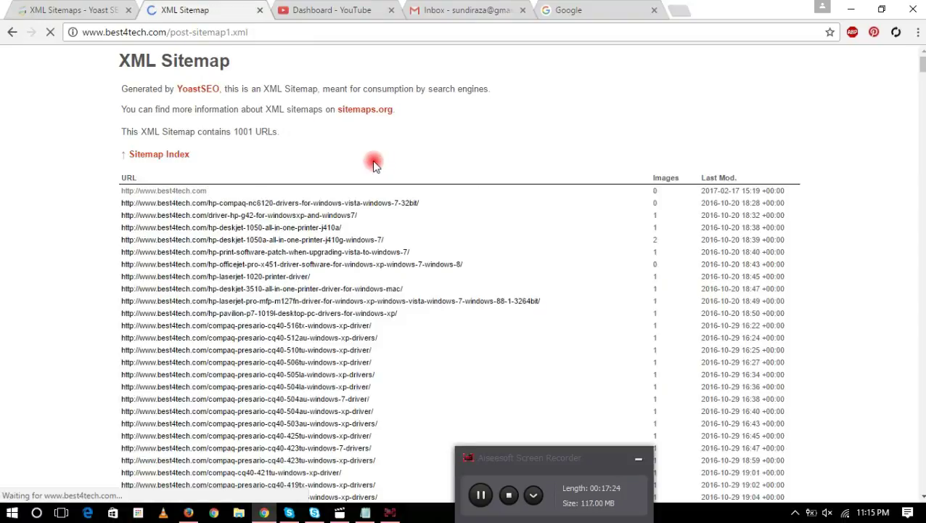
pyautogui.moveTo(233, 136); pyautogui.dragTo(299, 134)
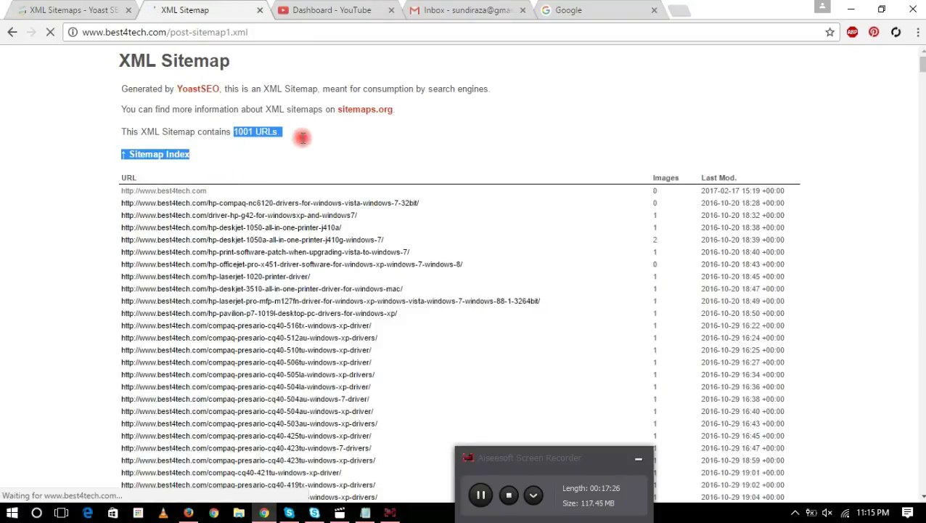
pyautogui.scroll(-2, 300, 218)
pyautogui.scroll(-20, 297, 227)
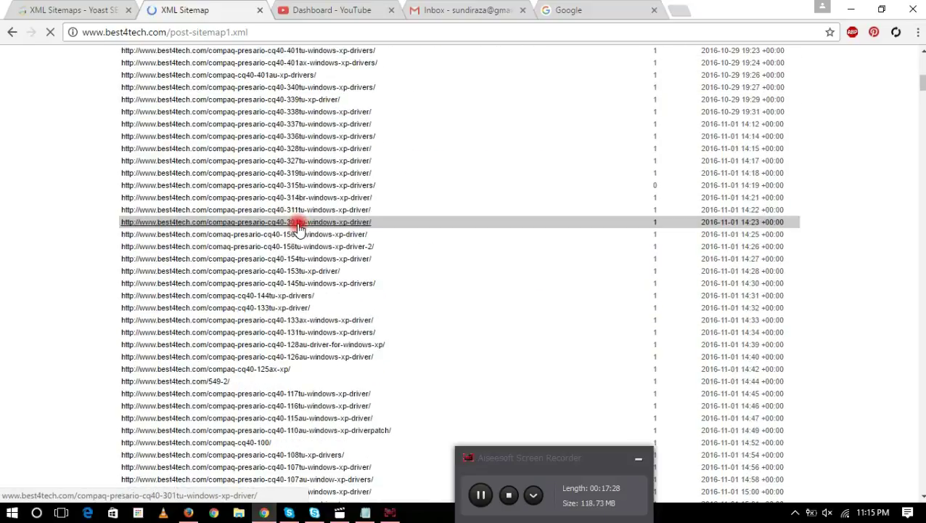
pyautogui.scroll(20, 297, 228)
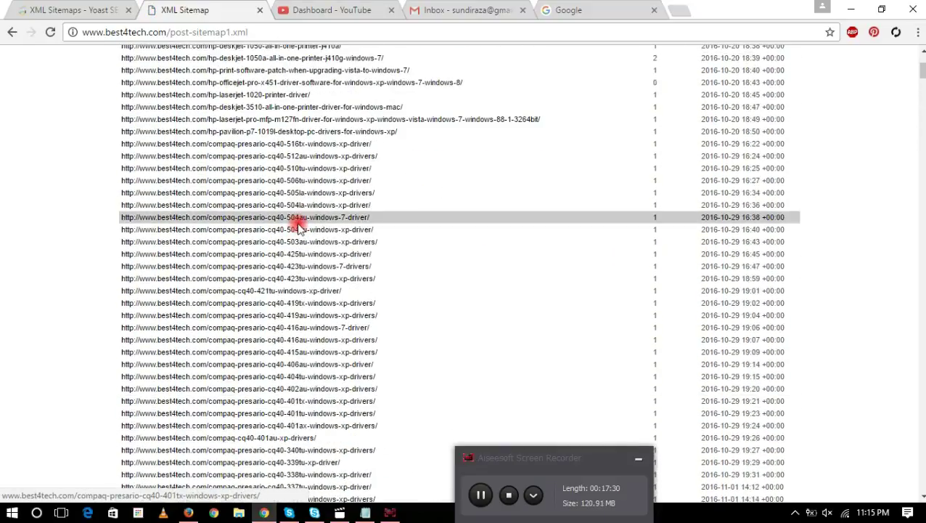
pyautogui.click(179, 155)
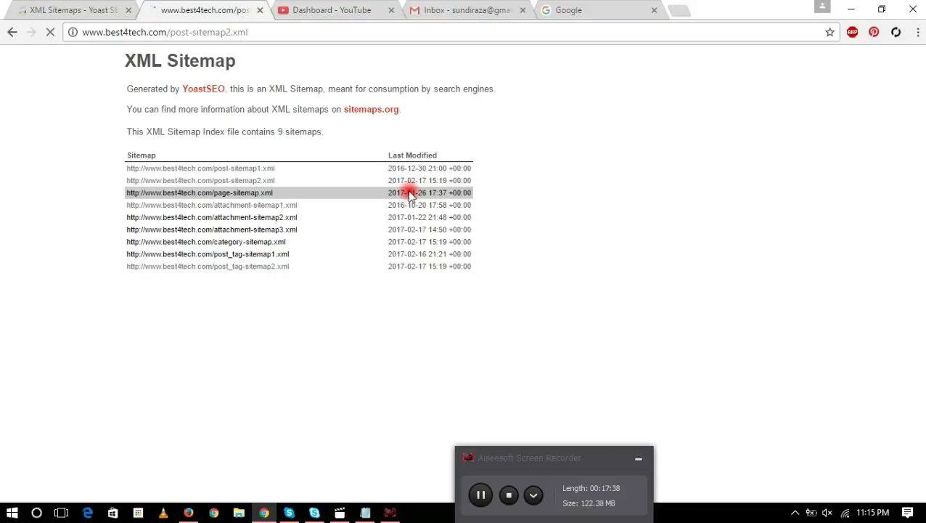
# - Check the URL total and listed URLs in post-sitemap2.xml, and go back to the sitemap index
pyautogui.scroll(-15, 258, 279)
pyautogui.scroll(15, 257, 278)
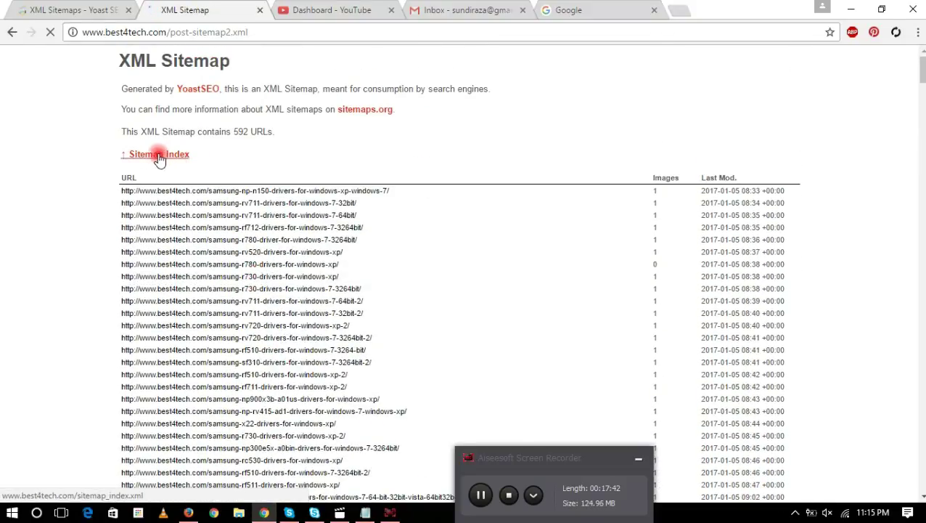
pyautogui.moveTo(233, 131); pyautogui.dragTo(271, 131)
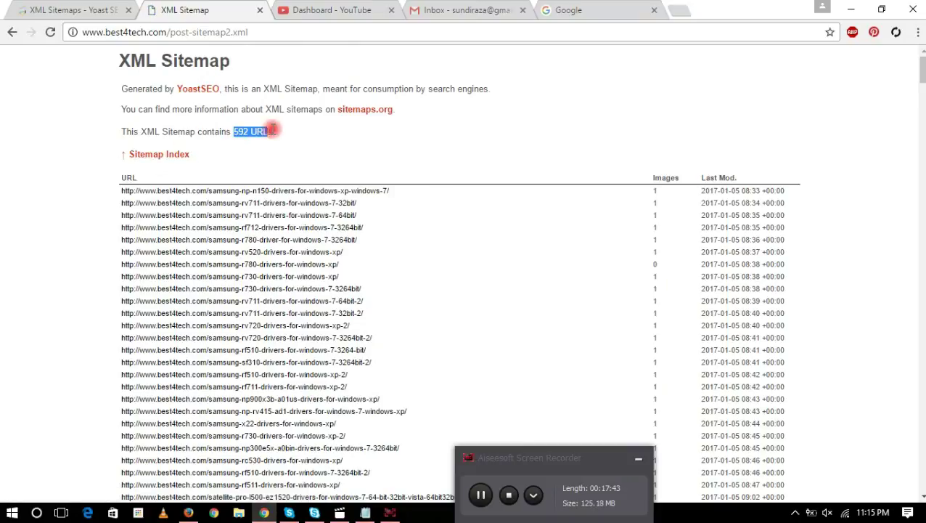
pyautogui.click(177, 155)
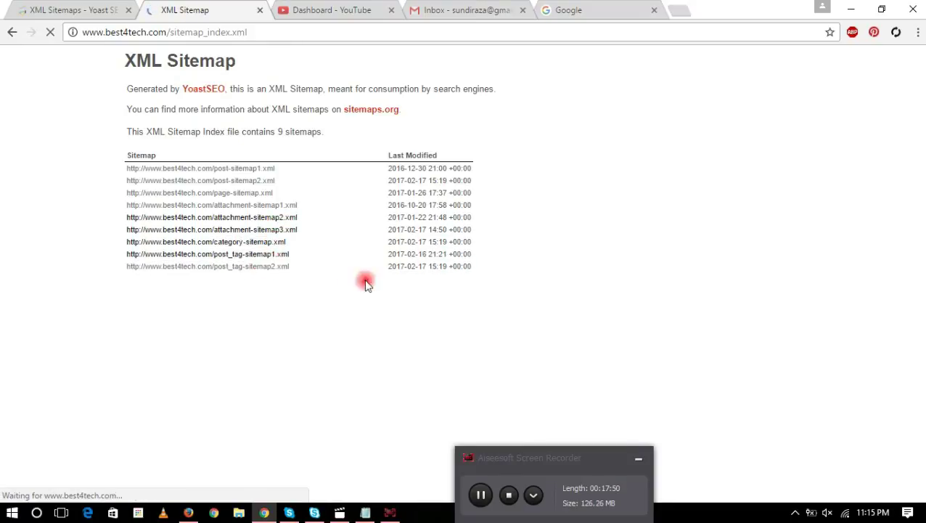
# - Check the last modified date of post_tag-sitemap2.xml in the index, and examine that sitemap's URLs and URL total
pyautogui.moveTo(388, 266); pyautogui.dragTo(505, 267)
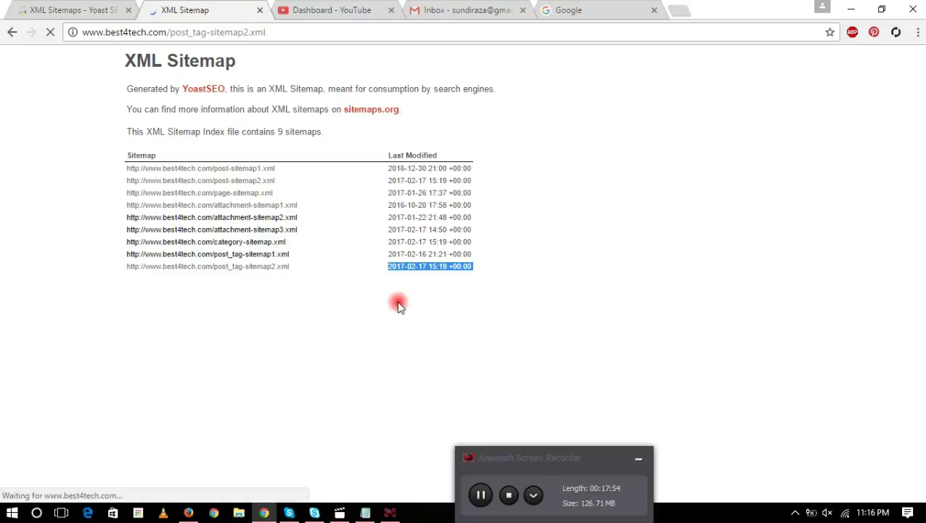
pyautogui.scroll(-15, 398, 305)
pyautogui.scroll(15, 398, 305)
pyautogui.moveTo(234, 131); pyautogui.dragTo(276, 132)
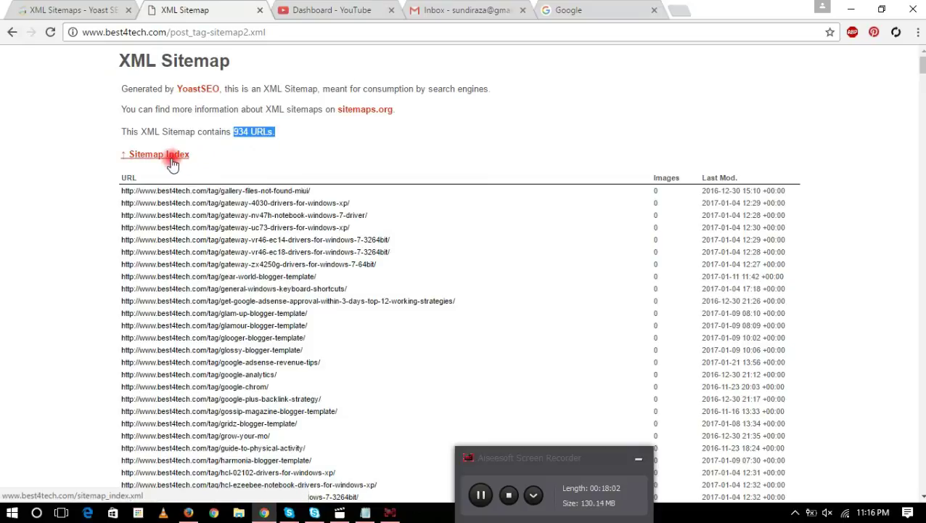
pyautogui.click(586, 9)
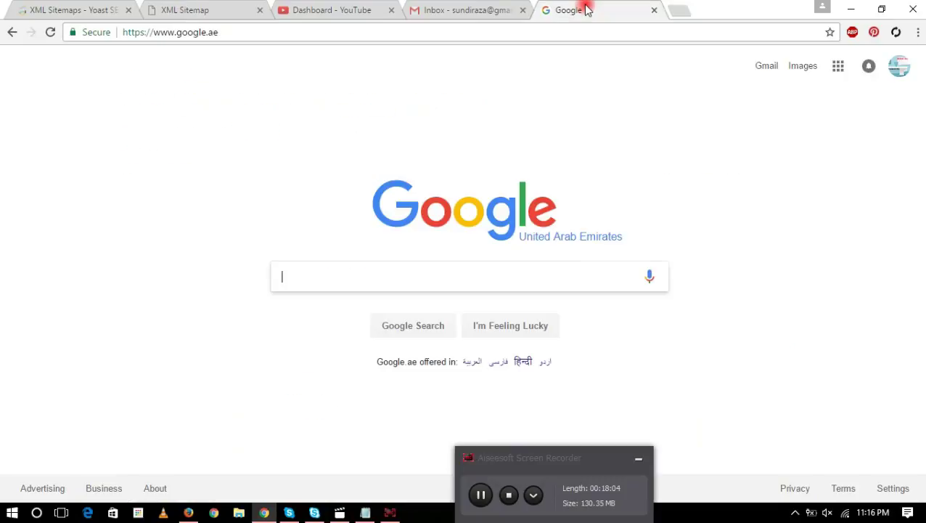
pyautogui.click(839, 66)
pyautogui.scroll(-3, 860, 191)
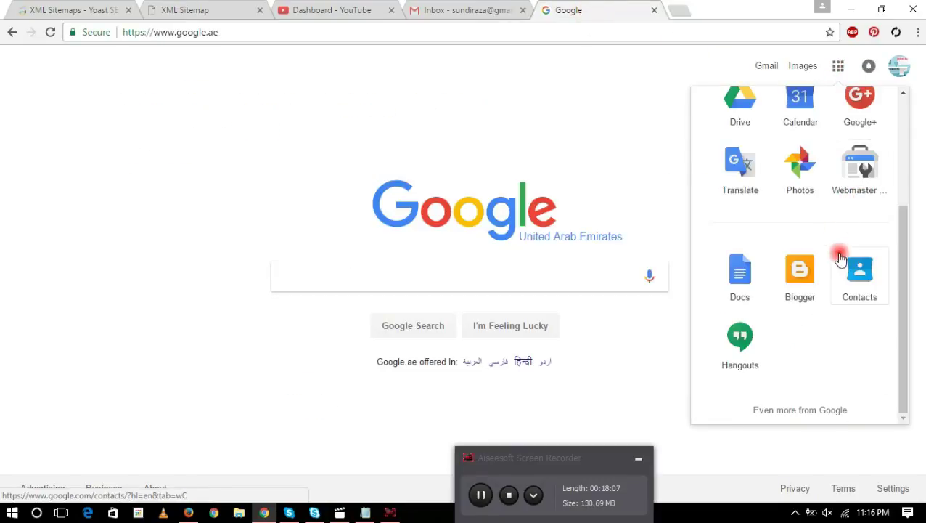
pyautogui.click(854, 182)
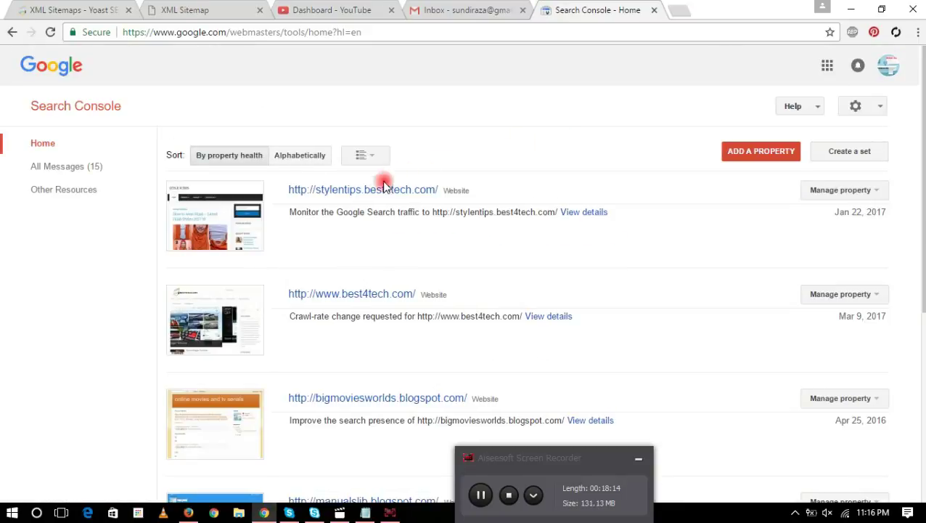
pyautogui.click(368, 294)
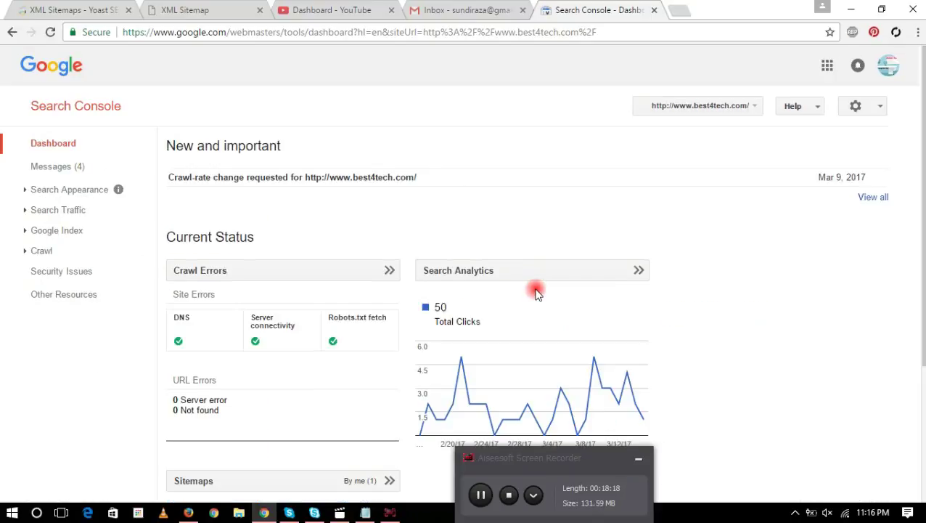
# - Open the property's Sitemaps report and examine the submitted and indexed figures for sitemap_index.xml
pyautogui.scroll(-3, 536, 292)
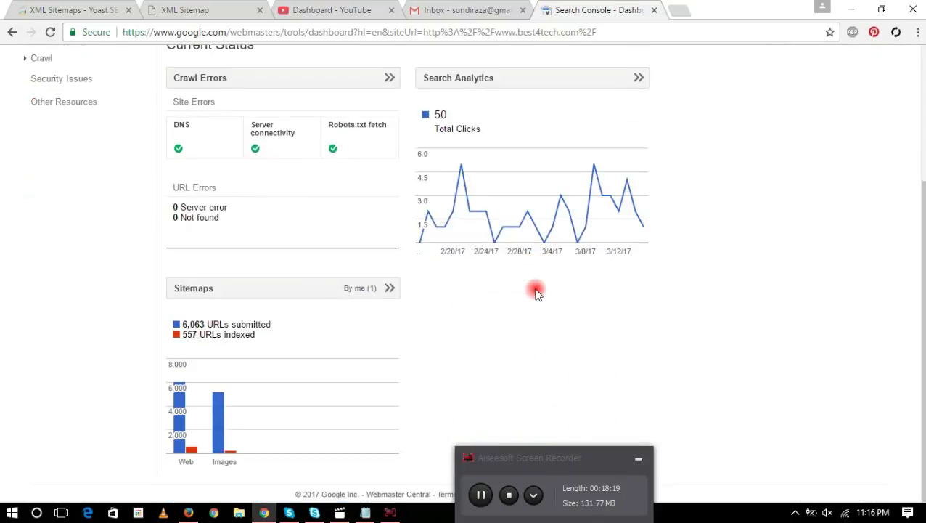
pyautogui.click(277, 293)
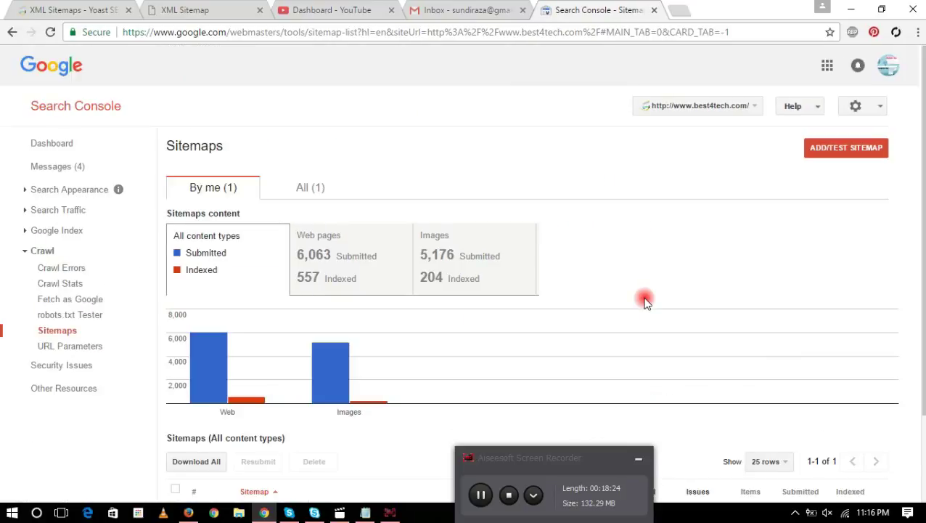
pyautogui.scroll(-3, 646, 301)
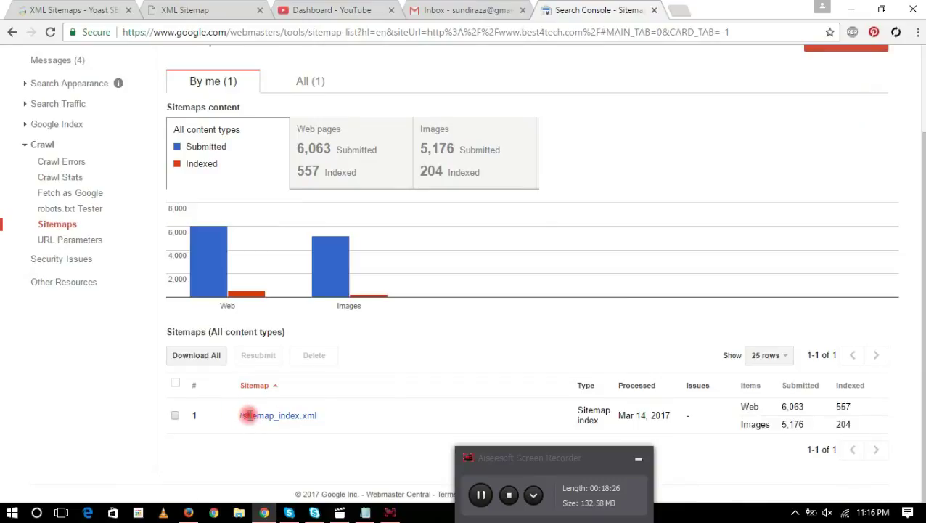
pyautogui.moveTo(240, 415); pyautogui.dragTo(324, 415)
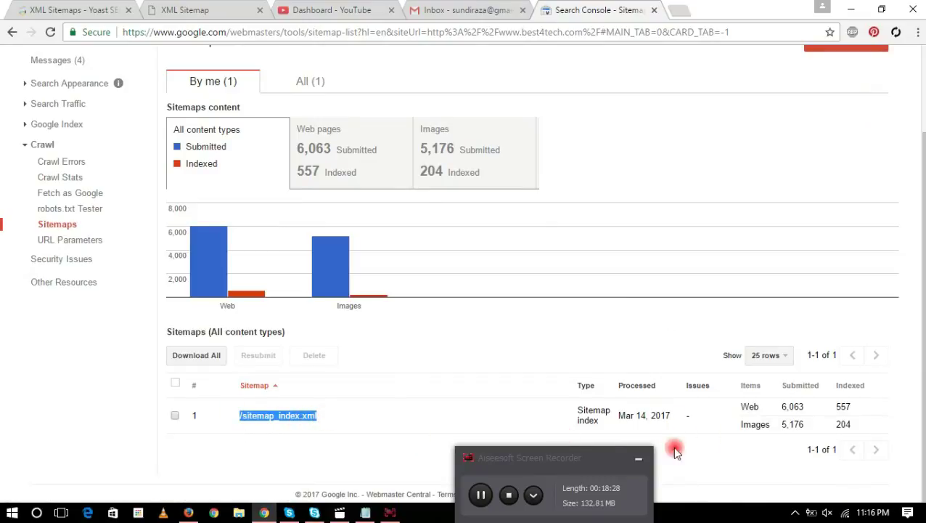
# - Add to the Notepad notes: "i did full index which took almost 3 month till now not finish. so 1 buy 1 is good idea."
pyautogui.click(365, 512)
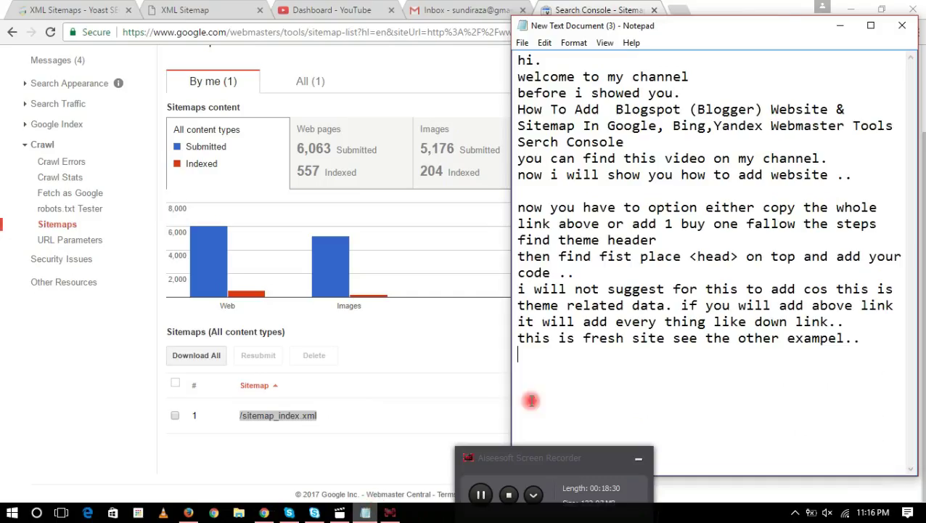
pyautogui.moveTo(711, 29); pyautogui.dragTo(722, 31)
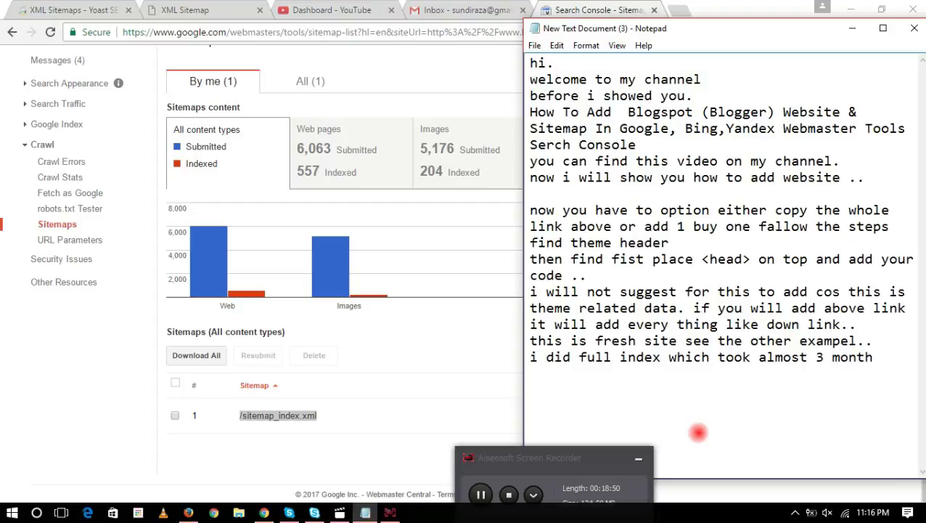
pyautogui.write('l now not finish. so 1 buy 1 is good idea.')
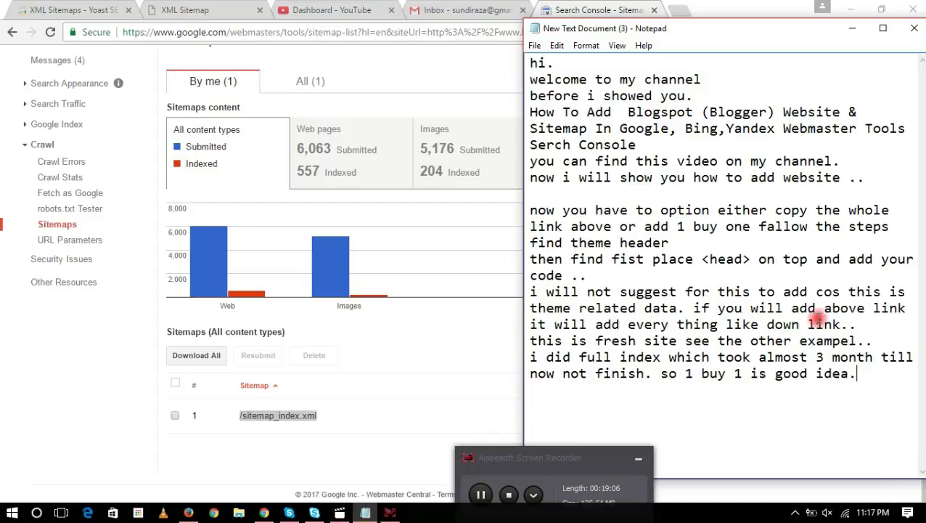
# - Return to the XML sitemap index and copy the file name "post-sitemap1.xml" from its first entry
pyautogui.click(190, 8)
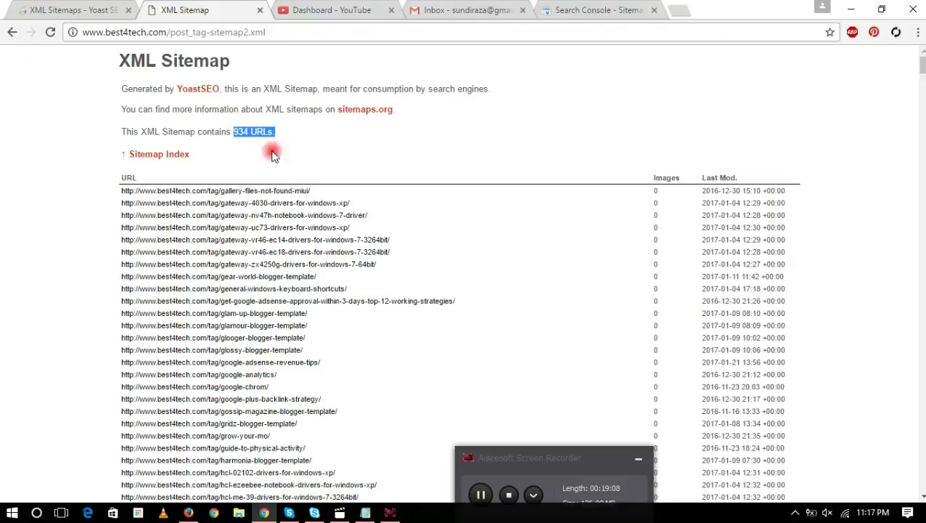
pyautogui.click(152, 154)
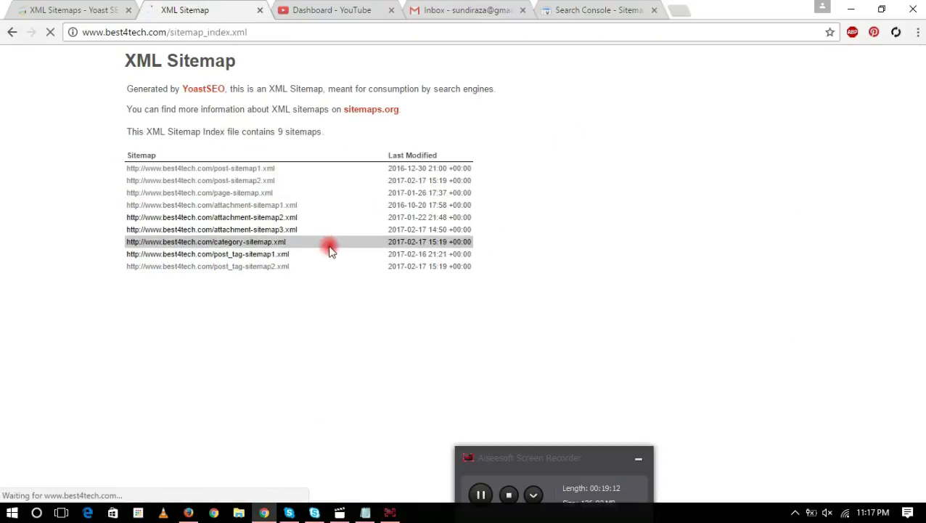
pyautogui.moveTo(277, 173); pyautogui.dragTo(215, 171)
pyautogui.rightClick(216, 173)
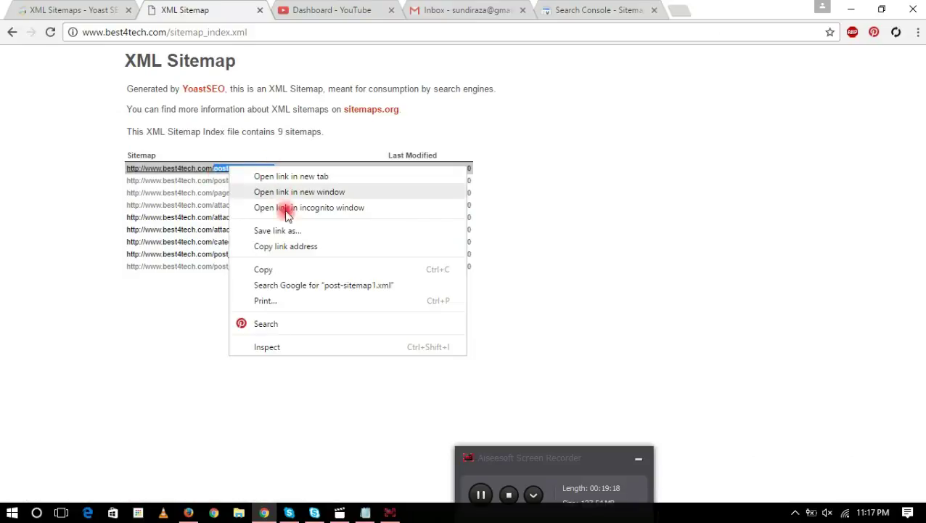
pyautogui.click(280, 266)
# - Place the Search Console tab beside the XML Sitemap tab and run a sitemap test on post-sitemap1.xml for the best4tech.com property
pyautogui.click(592, 9)
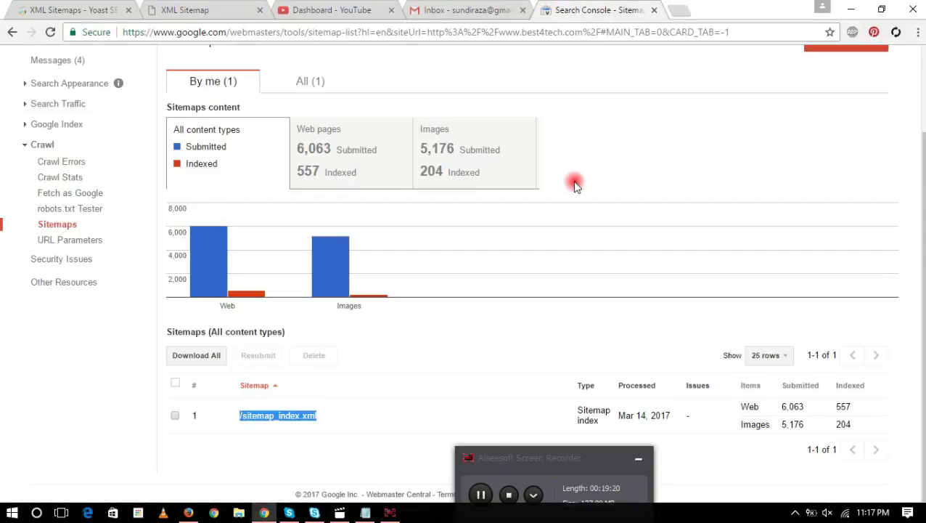
pyautogui.moveTo(577, 14); pyautogui.dragTo(344, 16)
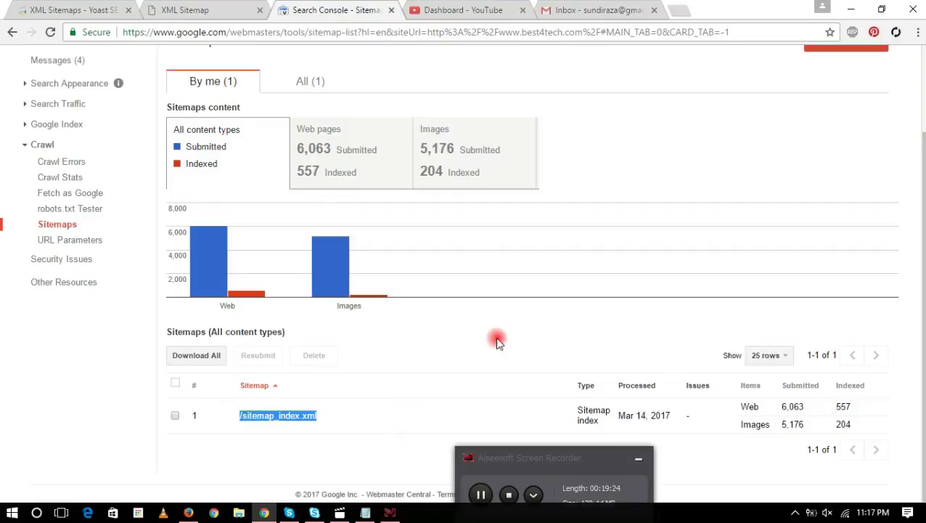
pyautogui.scroll(2, 626, 268)
pyautogui.click(845, 149)
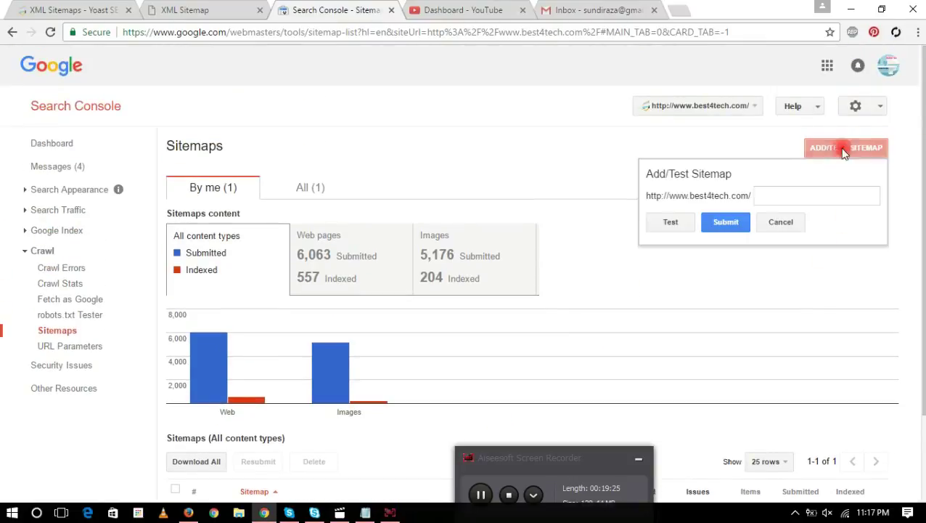
pyautogui.rightClick(771, 193)
pyautogui.click(807, 275)
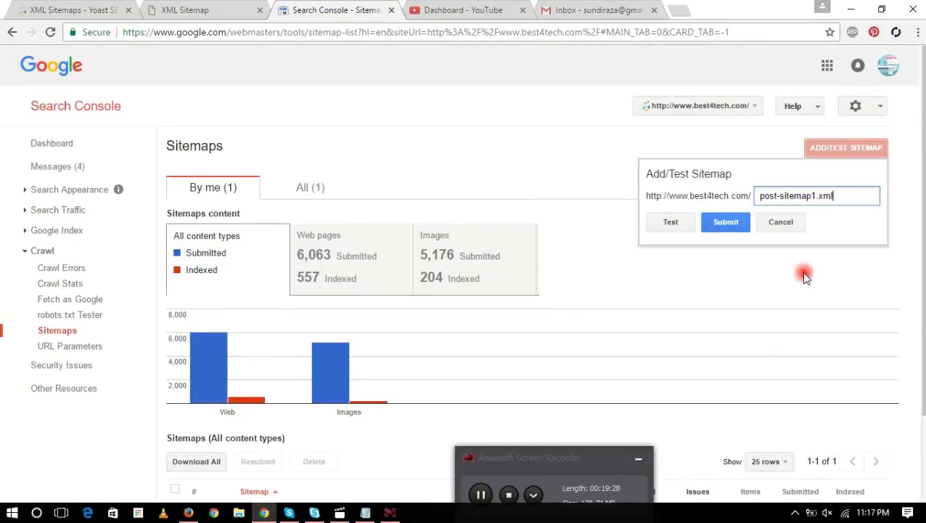
pyautogui.click(672, 226)
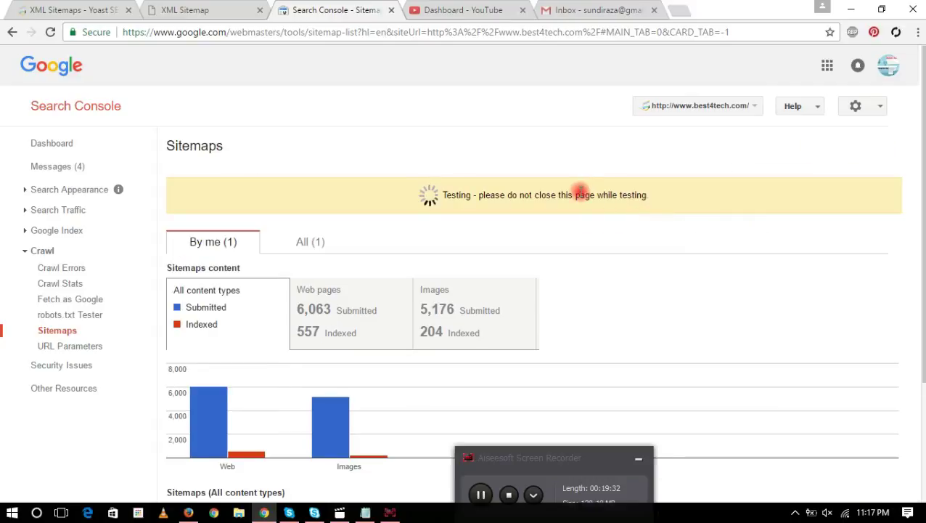
# - View the test result for post-sitemap1.xml, examine its submitted content and error details, and close the test
pyautogui.click(572, 194)
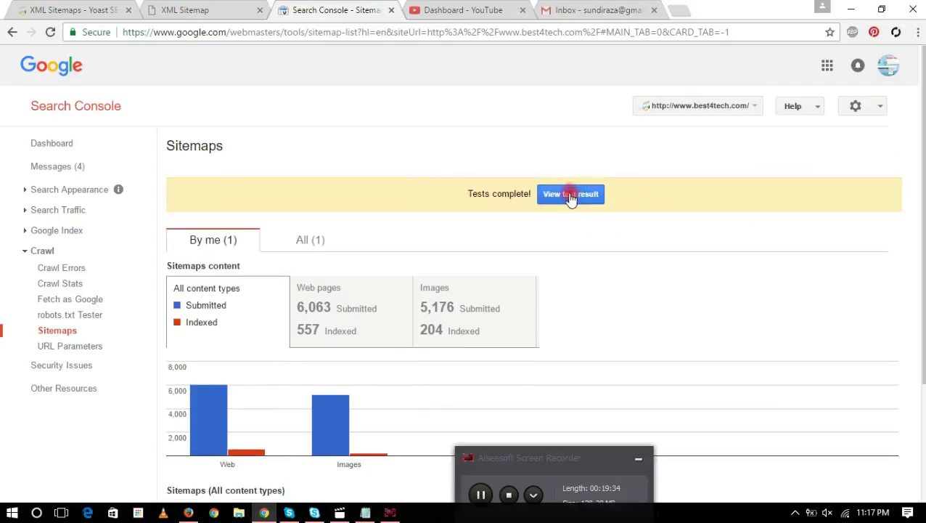
pyautogui.moveTo(284, 324); pyautogui.dragTo(325, 336)
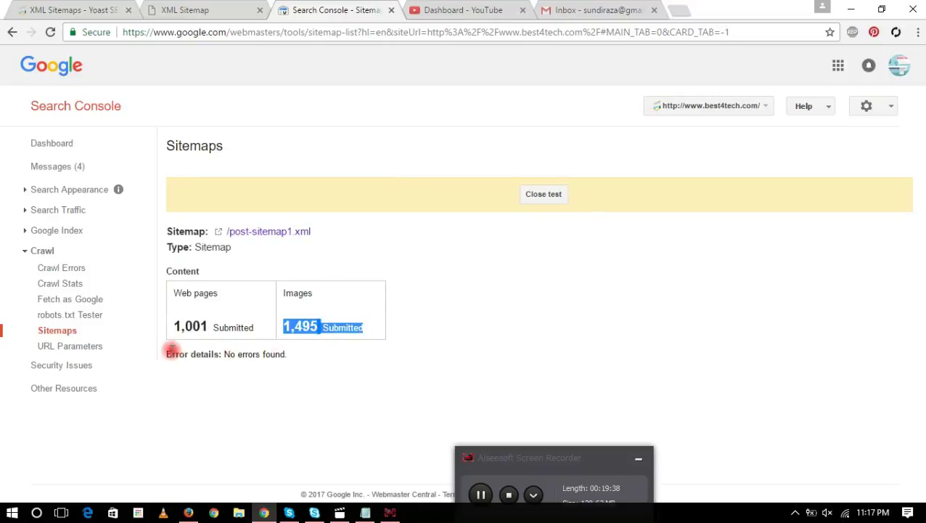
pyautogui.moveTo(170, 353); pyautogui.dragTo(294, 353)
pyautogui.click(472, 349)
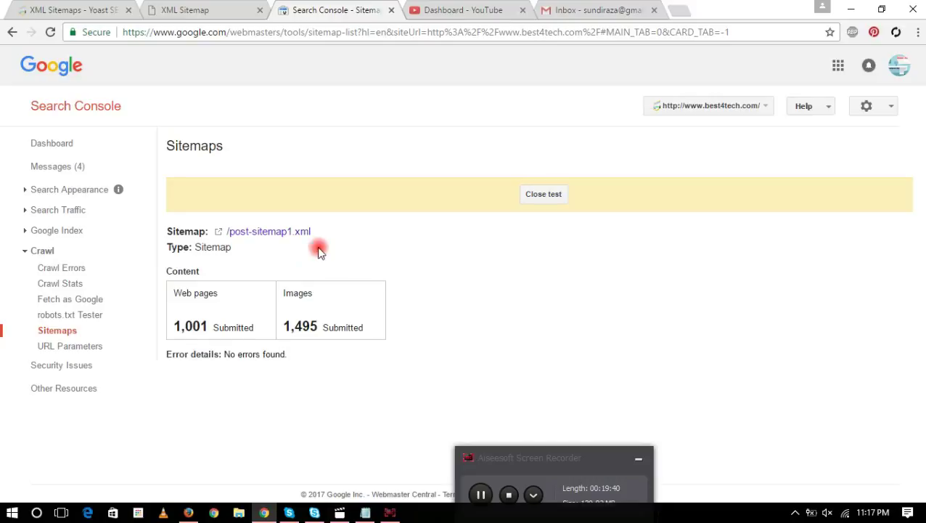
pyautogui.click(546, 199)
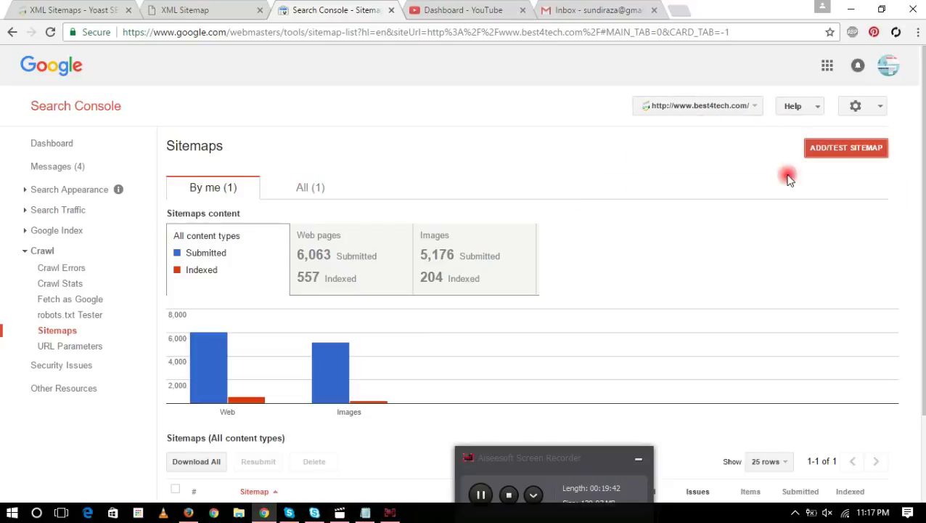
pyautogui.click(843, 147)
pyautogui.click(755, 190)
pyautogui.rightClick(765, 196)
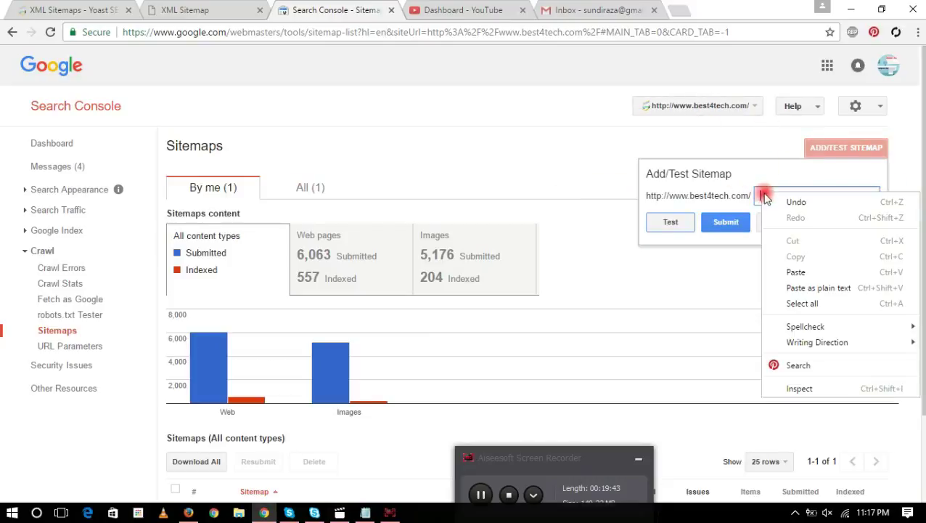
pyautogui.click(795, 271)
pyautogui.click(670, 222)
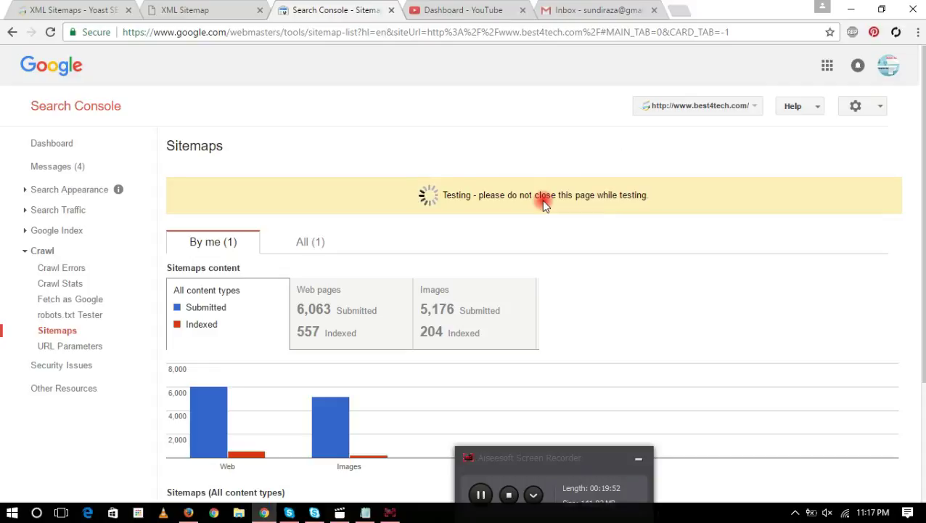
pyautogui.click(50, 34)
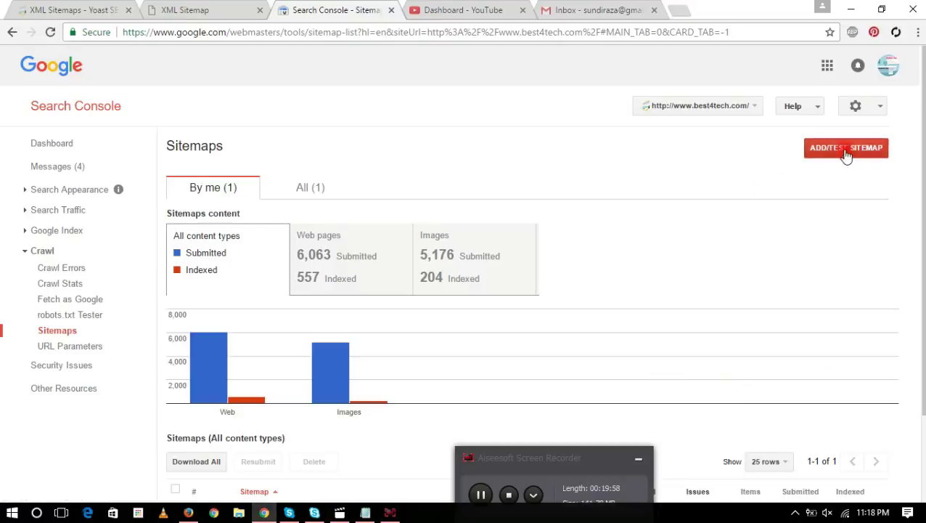
# - Submit post-sitemap1.xml as a sitemap of the best4tech.com property and refresh the Sitemaps report
pyautogui.click(844, 150)
pyautogui.rightClick(773, 194)
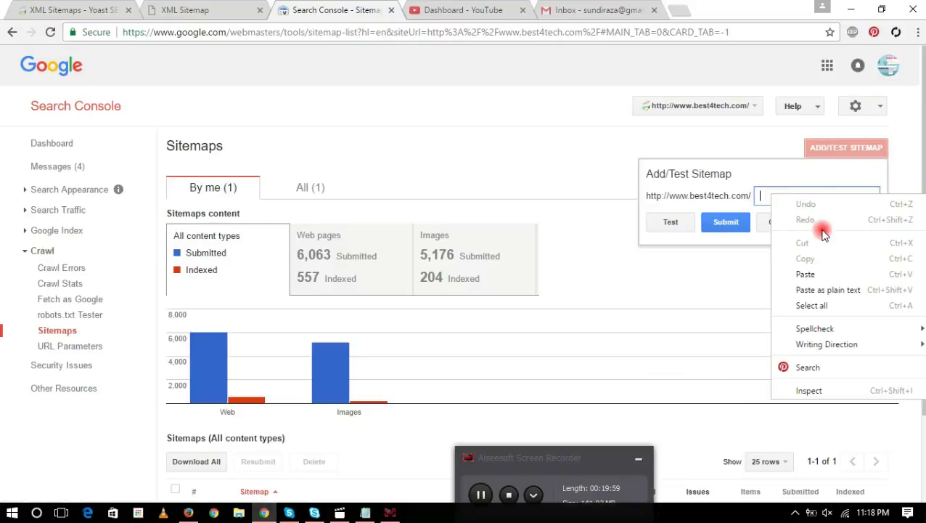
pyautogui.click(819, 268)
pyautogui.click(728, 224)
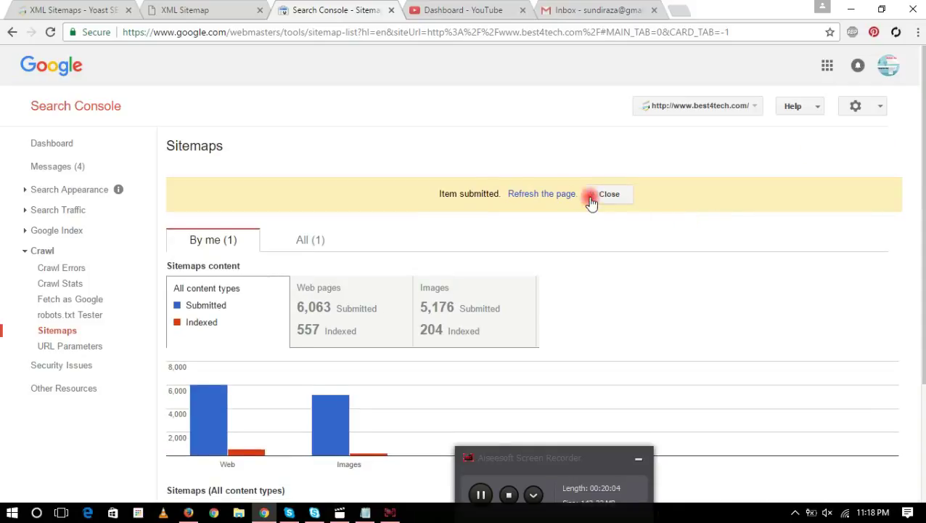
pyautogui.click(563, 193)
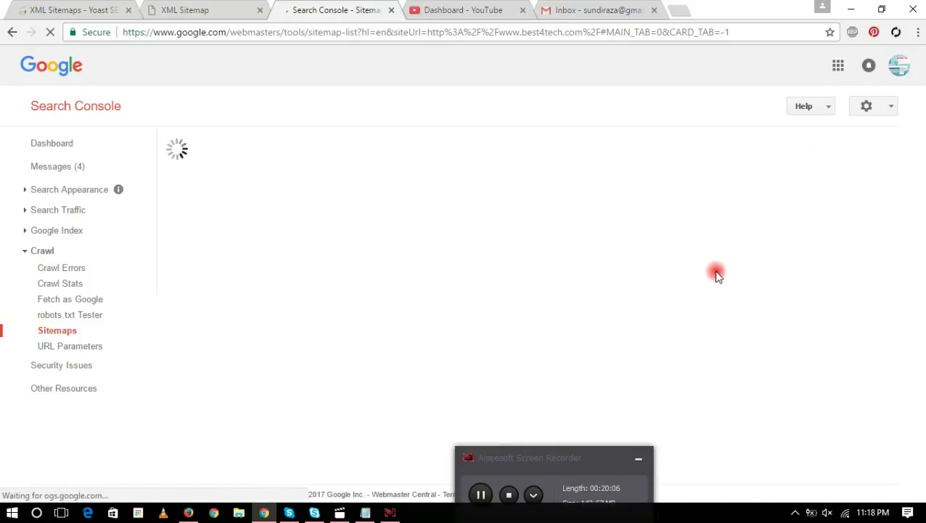
# - Examine the submitted and indexed web and image figures for post-sitemap1.xml in the sitemap list
pyautogui.scroll(-2, 716, 274)
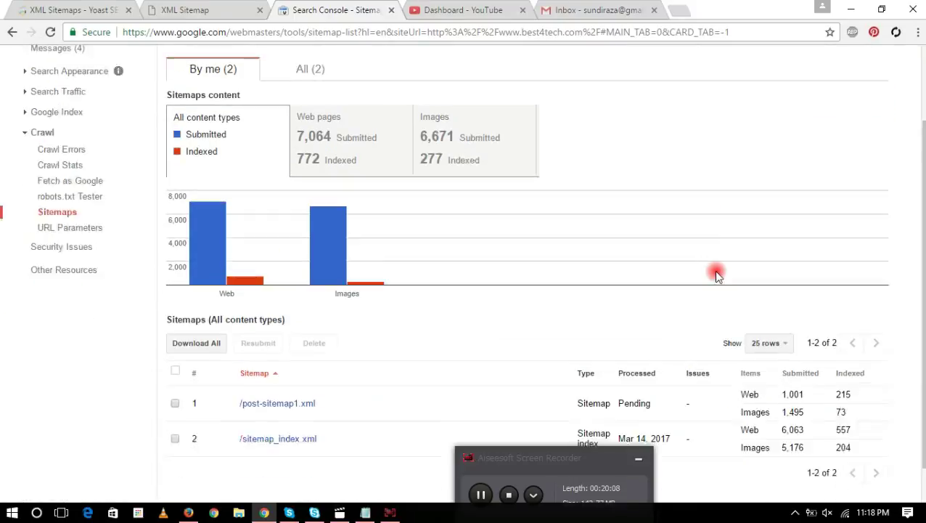
pyautogui.click(241, 382)
pyautogui.moveTo(242, 385); pyautogui.dragTo(860, 377)
pyautogui.click(786, 371)
pyautogui.moveTo(743, 372); pyautogui.dragTo(865, 371)
pyautogui.click(794, 371)
pyautogui.moveTo(784, 392); pyautogui.dragTo(864, 389)
pyautogui.click(864, 388)
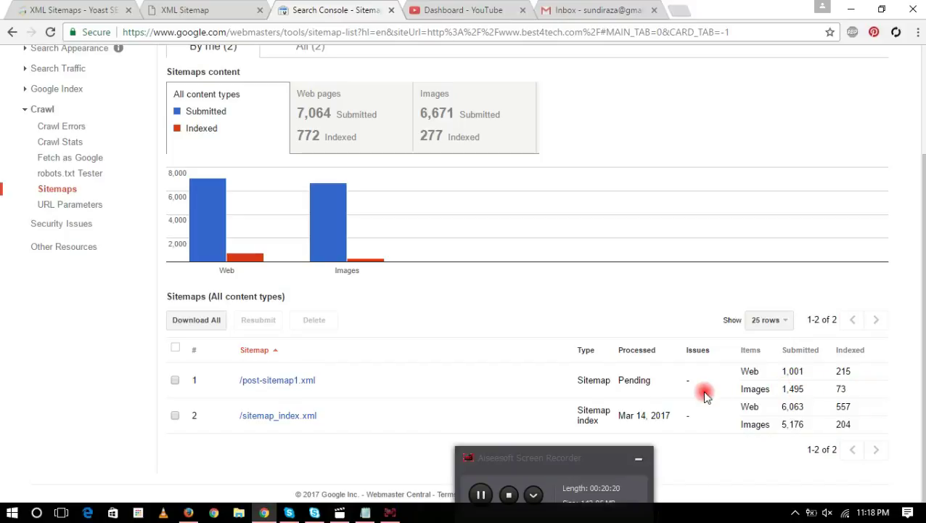
# - Compare the indexed figures of post-sitemap1.xml with the web page figures of sitemap_index.xml
pyautogui.moveTo(533, 465); pyautogui.dragTo(559, 501)
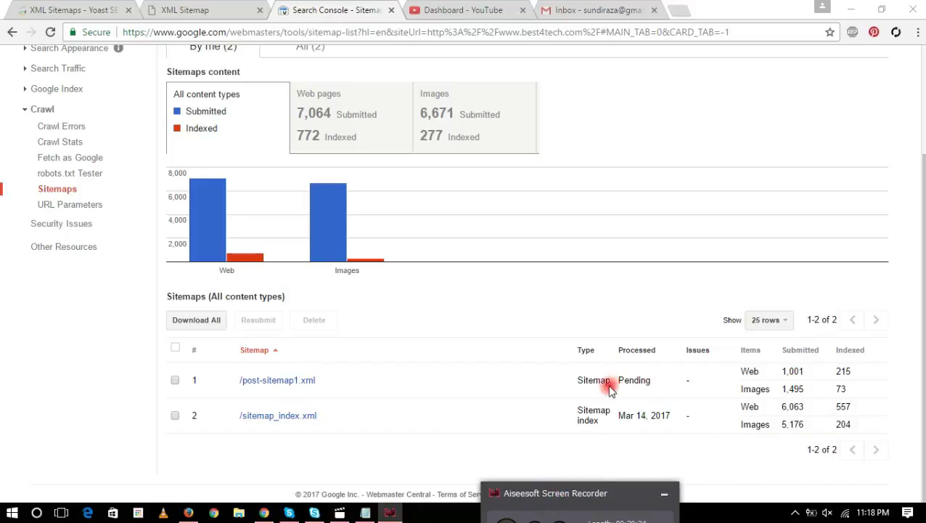
pyautogui.moveTo(237, 380); pyautogui.dragTo(858, 367)
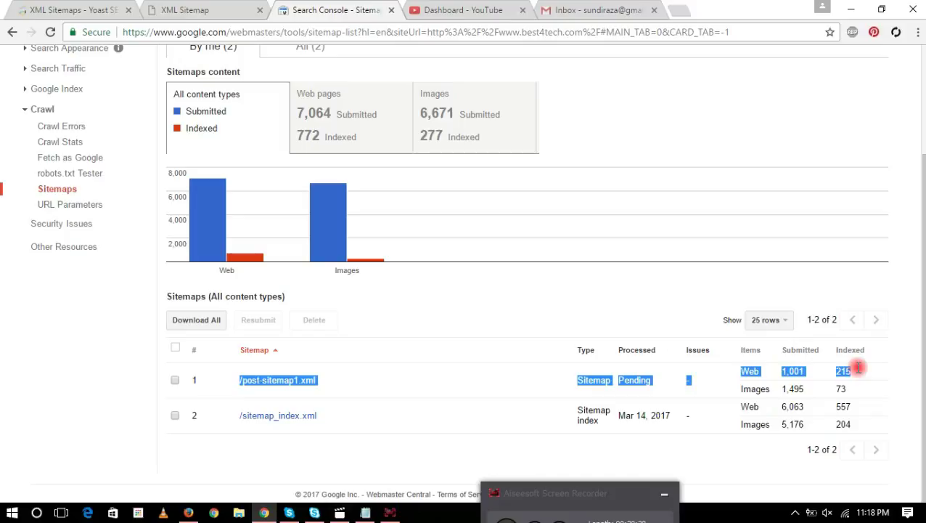
pyautogui.doubleClick(842, 370)
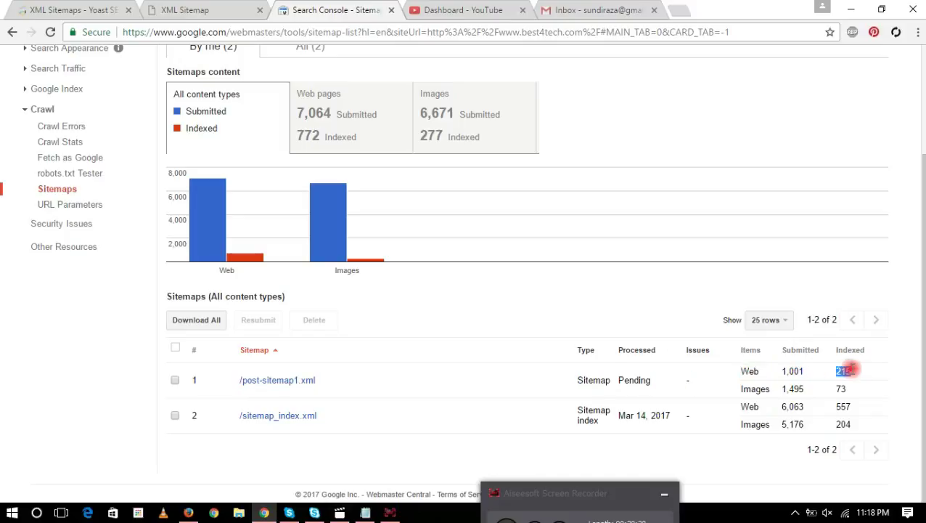
pyautogui.doubleClick(839, 388)
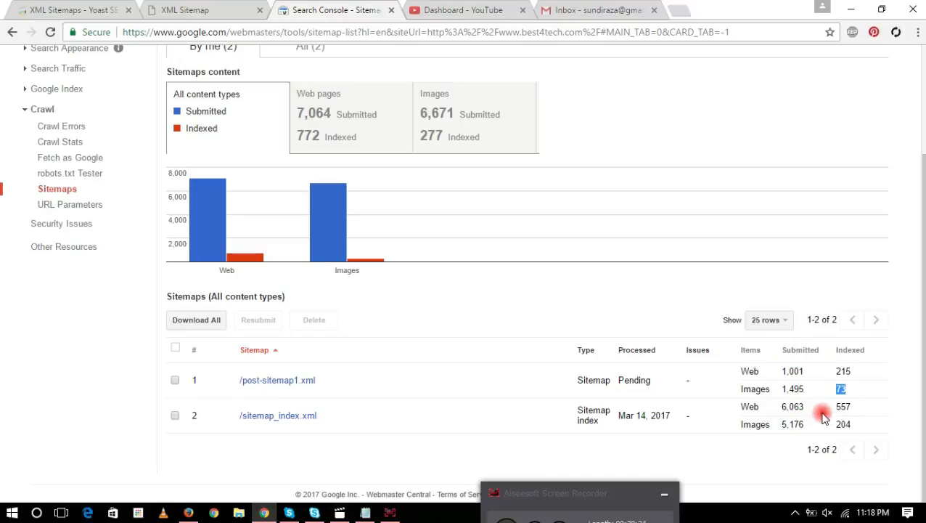
pyautogui.moveTo(836, 406); pyautogui.dragTo(855, 406)
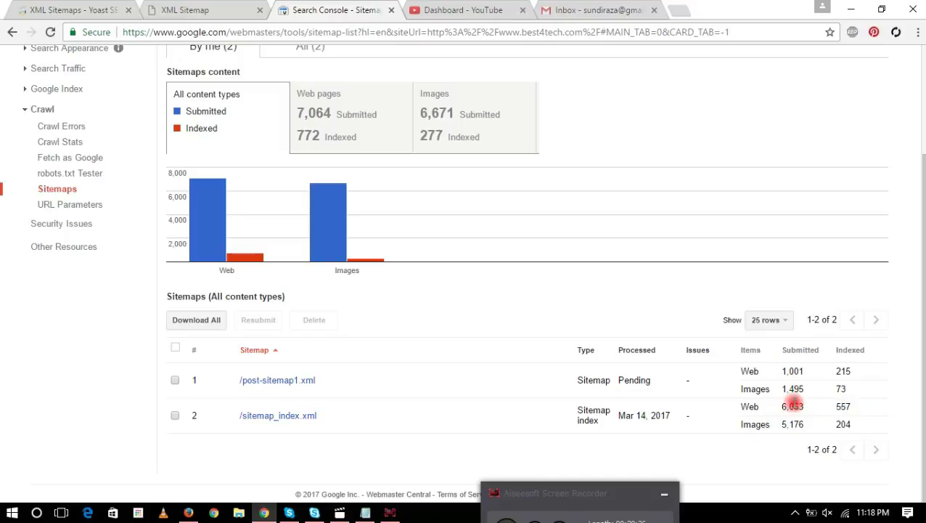
pyautogui.moveTo(781, 406); pyautogui.dragTo(860, 406)
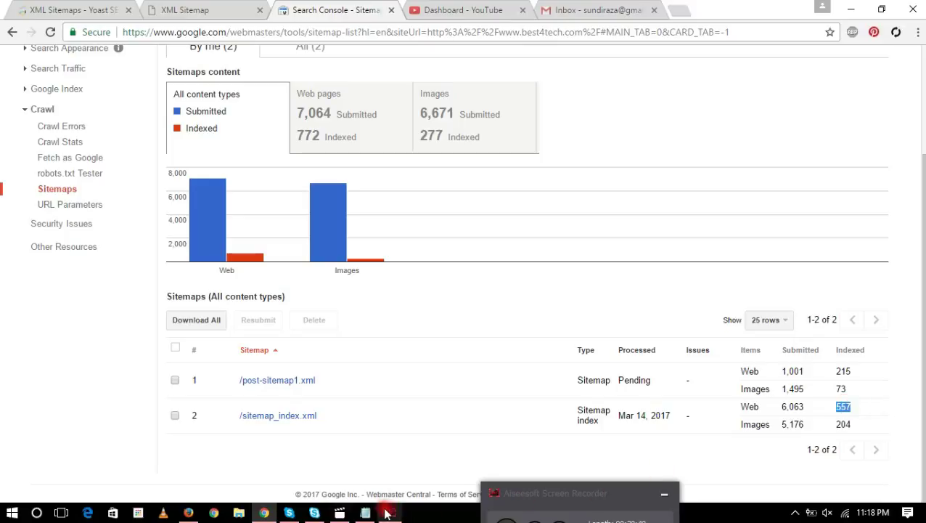
# - Add to the Notepad notes: "i added before form this new site map google added already about 215 pages out of 557 now what googel finished."
pyautogui.click(365, 513)
pyautogui.moveTo(676, 16); pyautogui.dragTo(415, 42)
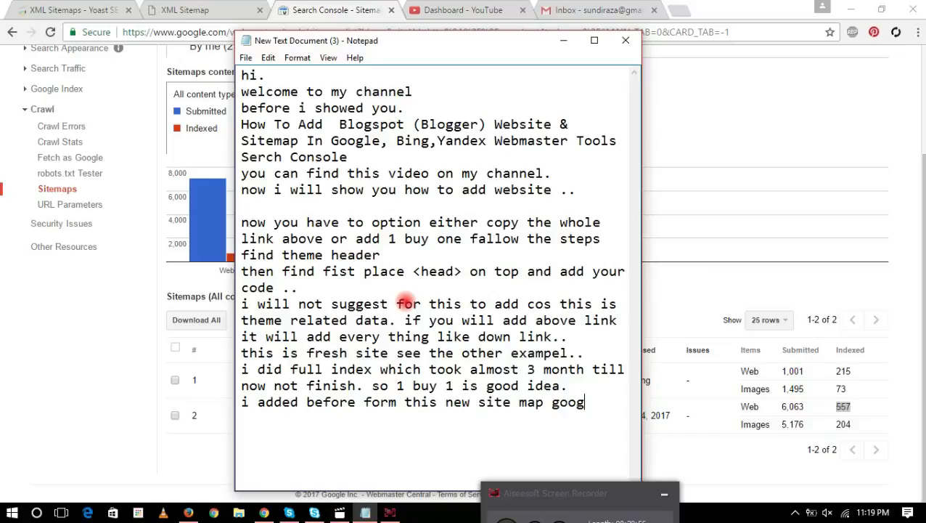
pyautogui.write('dded')
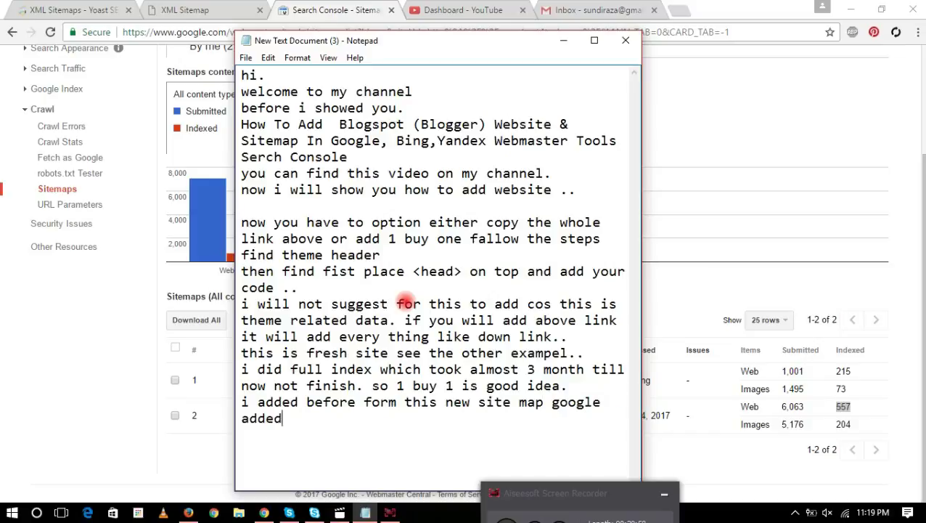
pyautogui.write(' already about 215 pages out of 557 now')
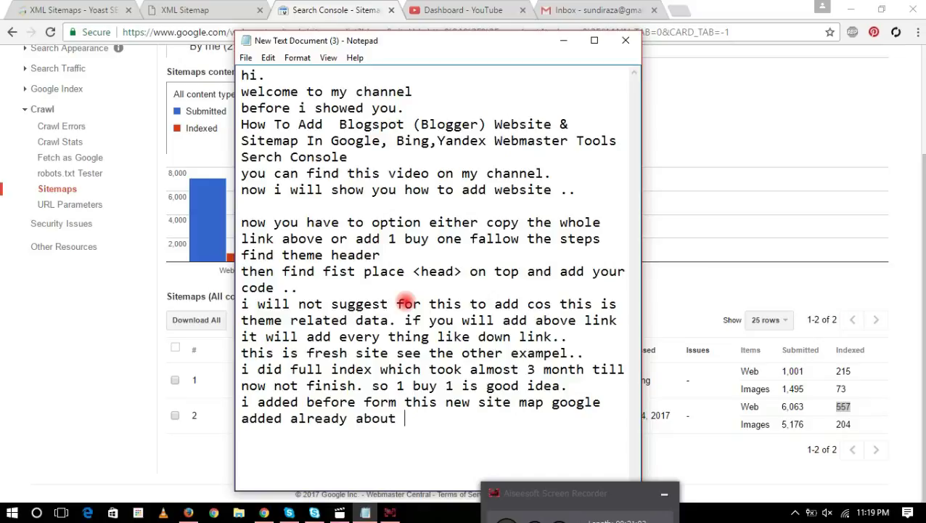
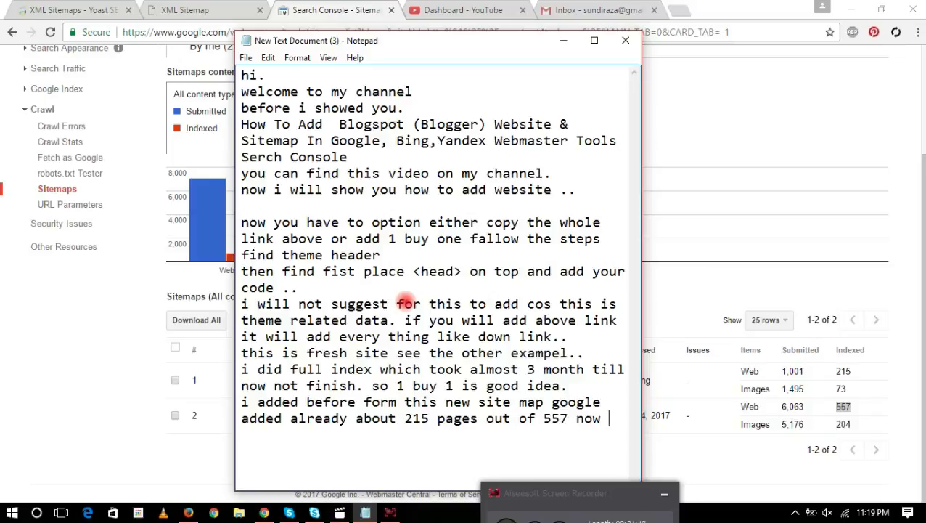
pyautogui.press('Return')
pyautogui.write('what googel finished.')
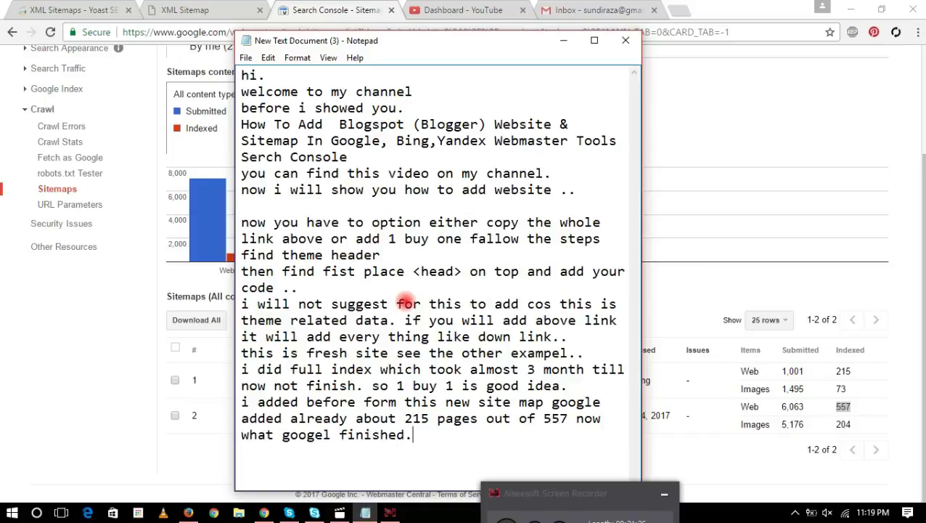
# - Add the line "now lets go to bing and yandex webmaster tool" to the Notepad notes and return to Search Console
pyautogui.moveTo(487, 44); pyautogui.dragTo(688, 34)
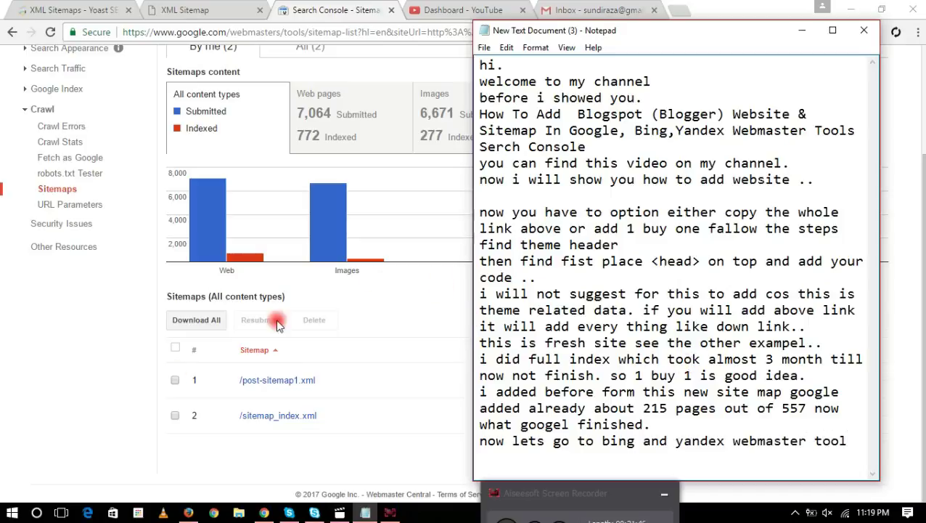
pyautogui.click(108, 355)
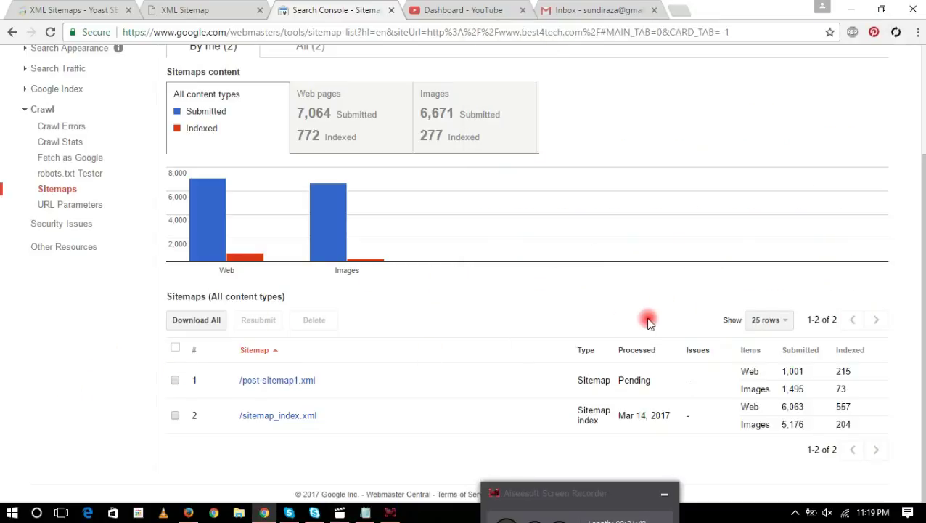
# - Search Google for "yandex webmaster" in a new browser tab and open the Yandex.Webmaster site from the results
pyautogui.scroll(2, 526, 349)
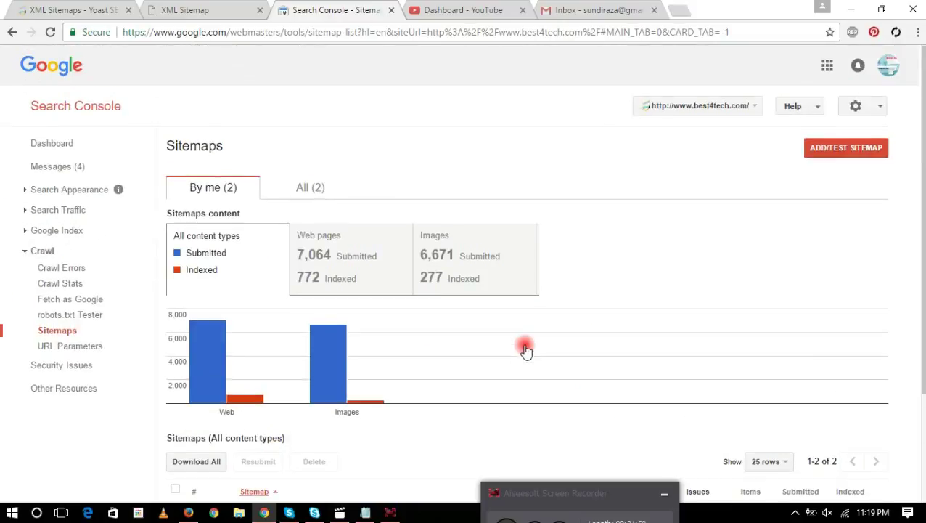
pyautogui.click(685, 13)
pyautogui.write('g')
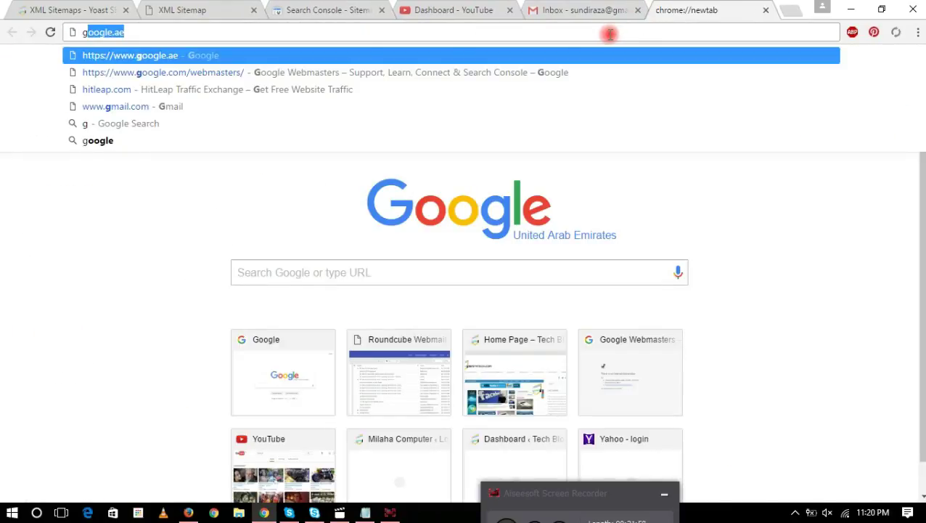
pyautogui.click(167, 56)
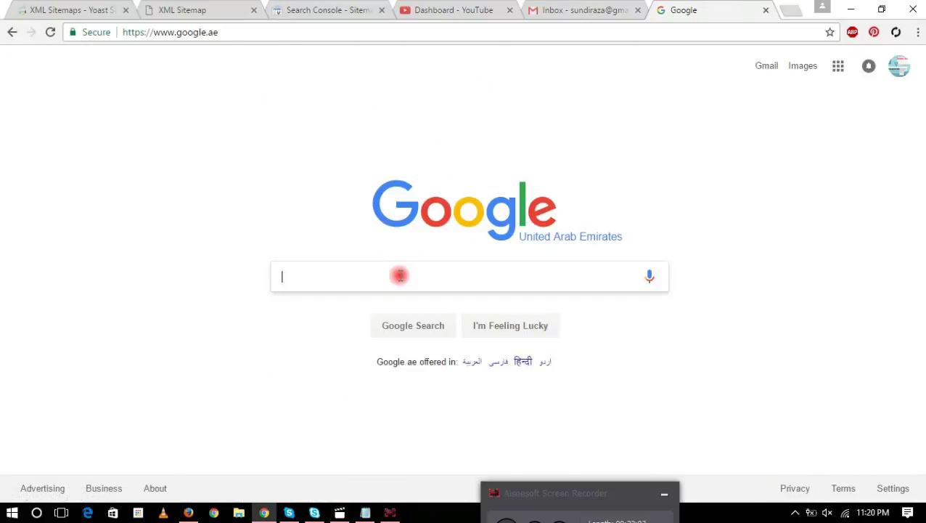
pyautogui.write('yan')
pyautogui.click(182, 97)
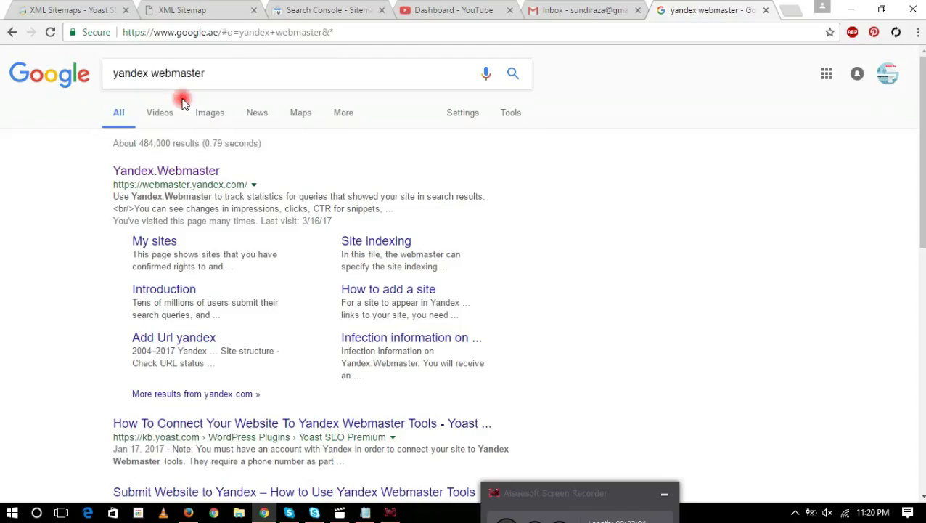
pyautogui.click(183, 172)
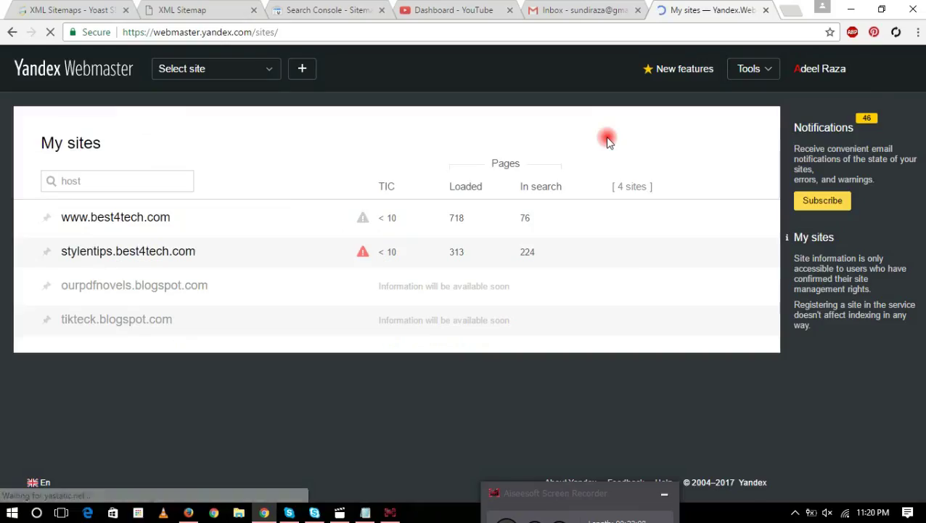
pyautogui.click(304, 72)
pyautogui.click(205, 195)
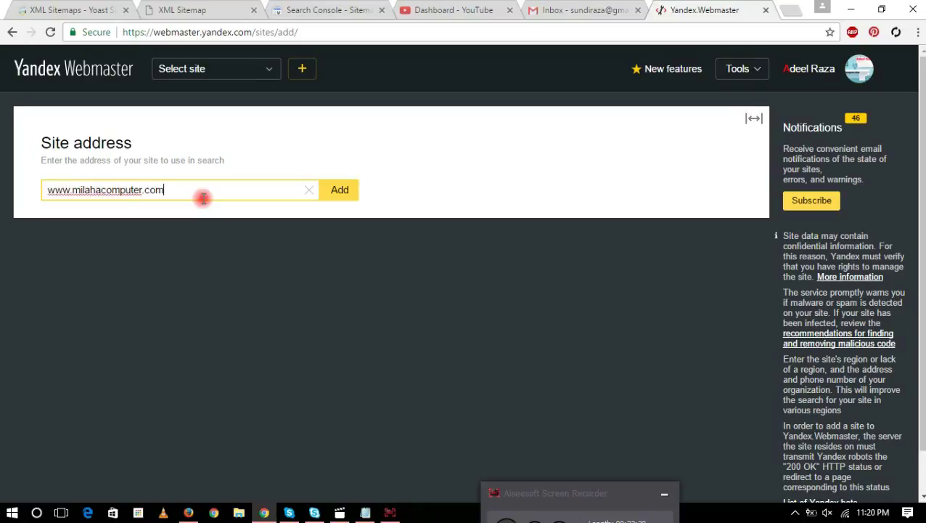
pyautogui.press('Return')
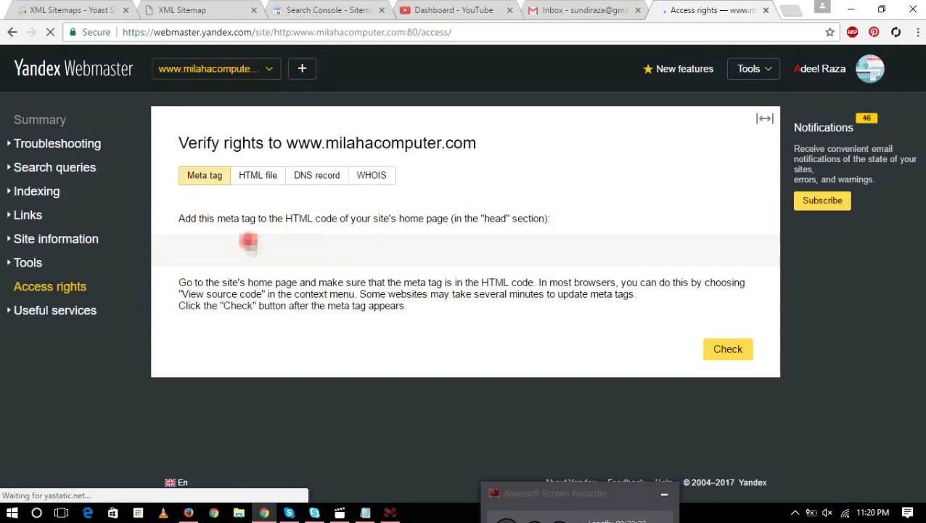
# - Copy the Yandex verification meta tag, paste it on a new line below <head> in Enfold's header.php in Firefox, and update the file
pyautogui.moveTo(537, 249); pyautogui.dragTo(173, 250)
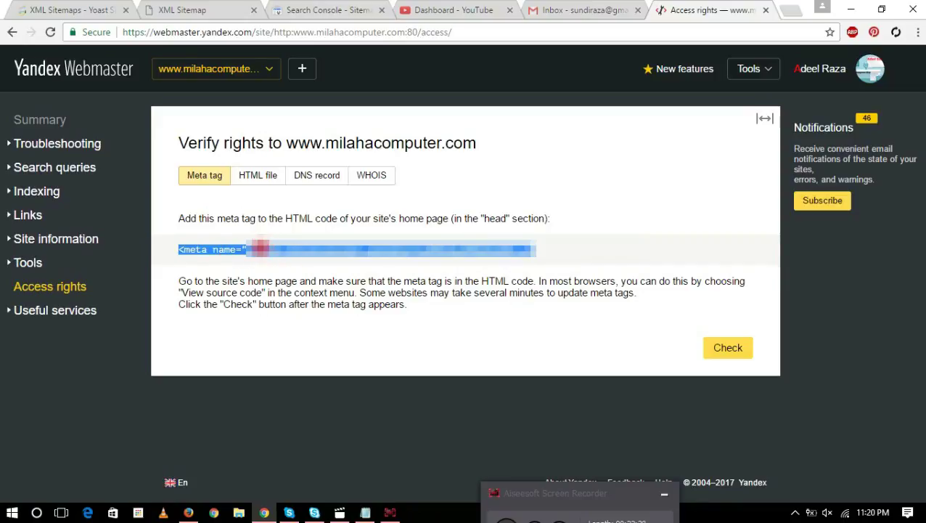
pyautogui.rightClick(260, 249)
pyautogui.click(270, 253)
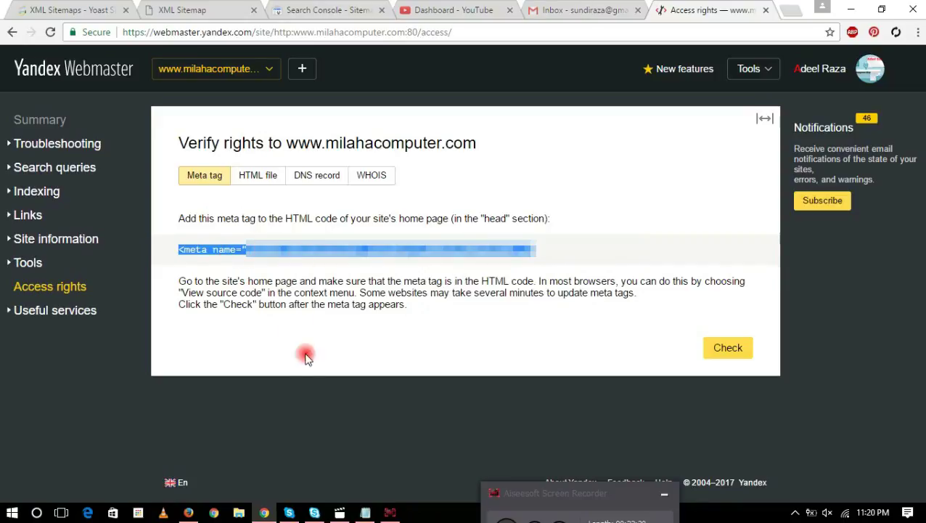
pyautogui.click(188, 512)
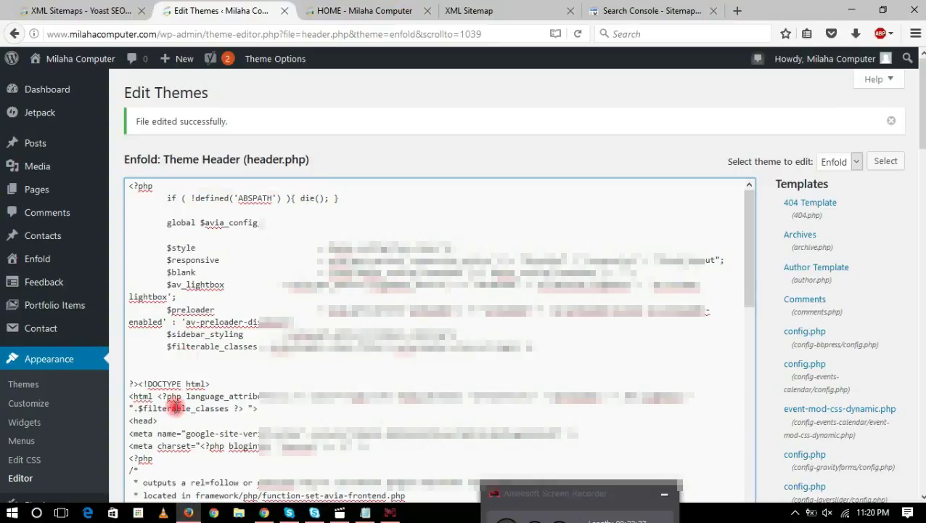
pyautogui.click(158, 421)
pyautogui.press('Return')
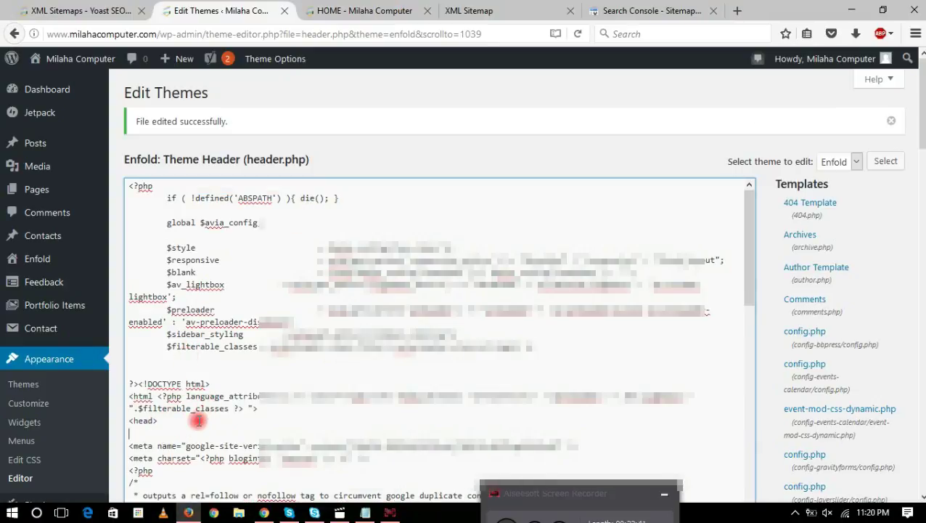
pyautogui.hotkey('ctrl', 'v')
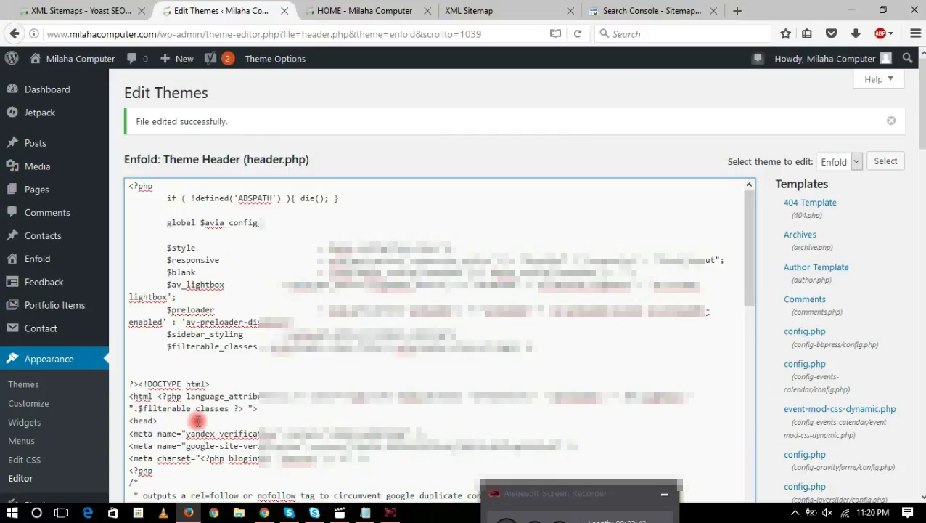
pyautogui.click(790, 303)
pyautogui.scroll(-5, 508, 399)
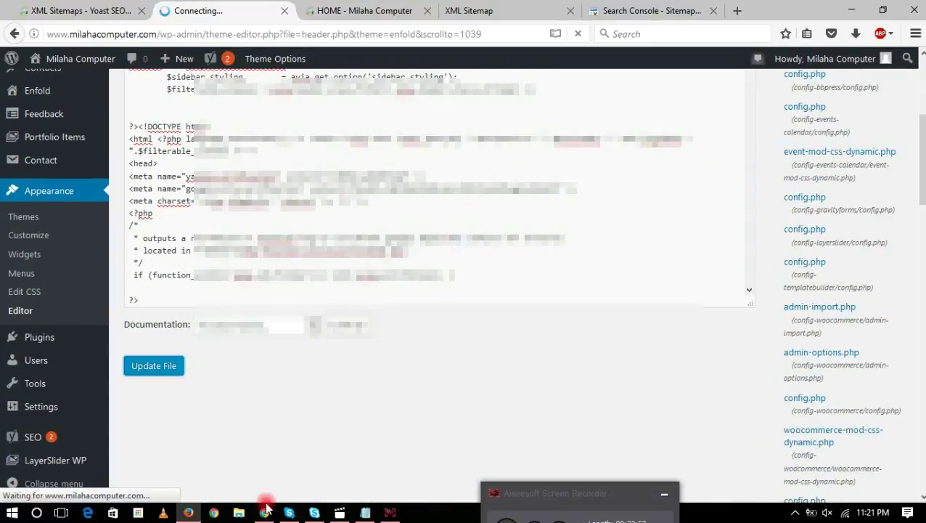
pyautogui.click(266, 512)
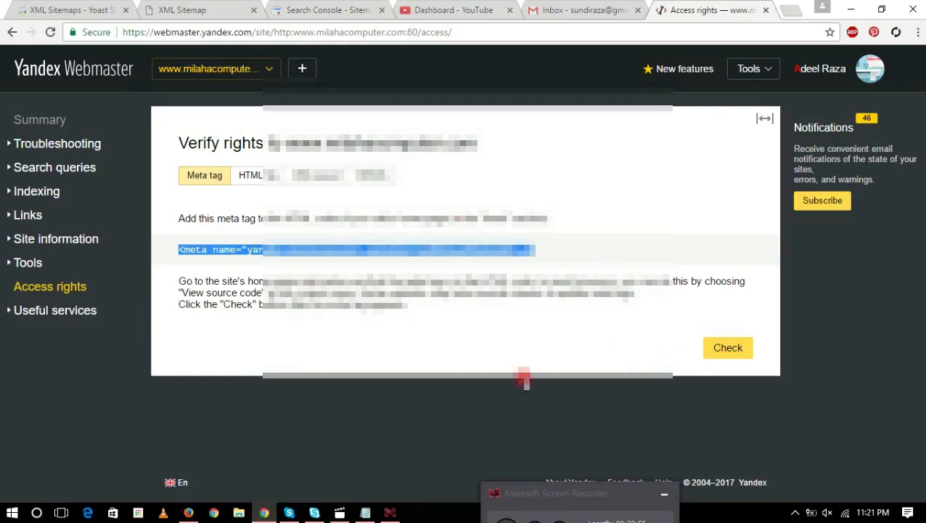
pyautogui.click(188, 513)
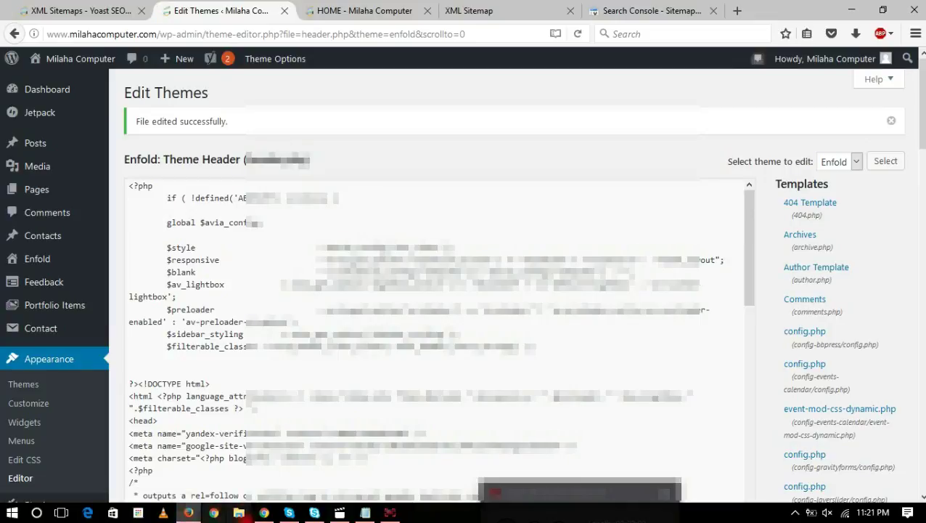
pyautogui.click(266, 513)
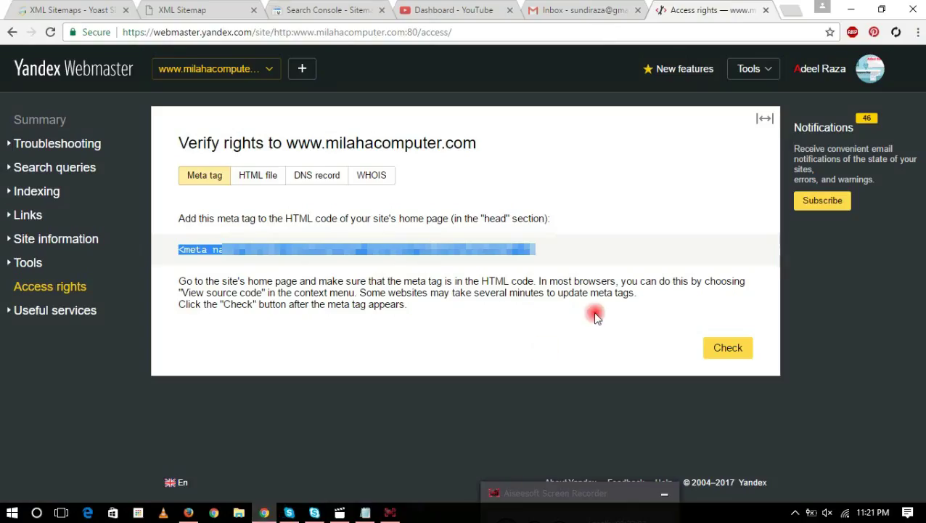
pyautogui.click(728, 348)
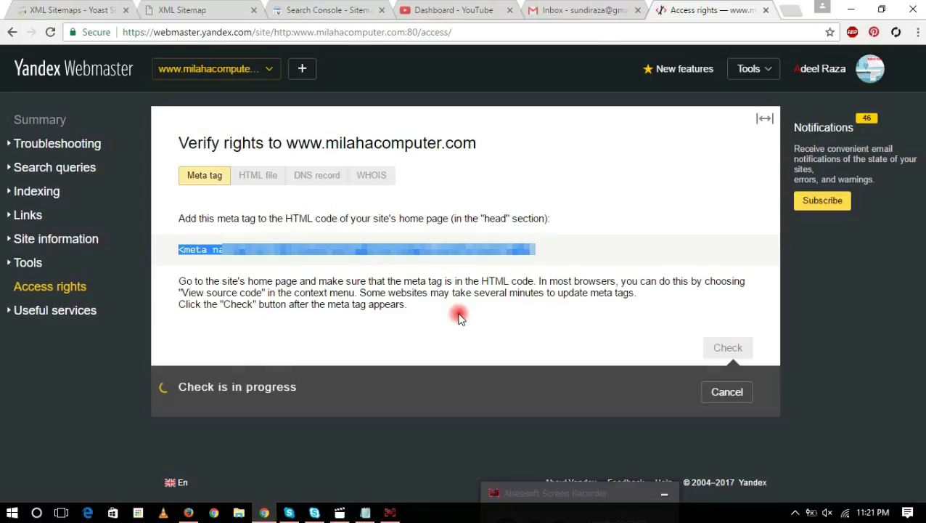
# - Open Yandex's Sitemap files page and paste page-sitemap.xml, copied from the site's XML sitemap index in Firefox, as the sitemap address
pyautogui.click(145, 294)
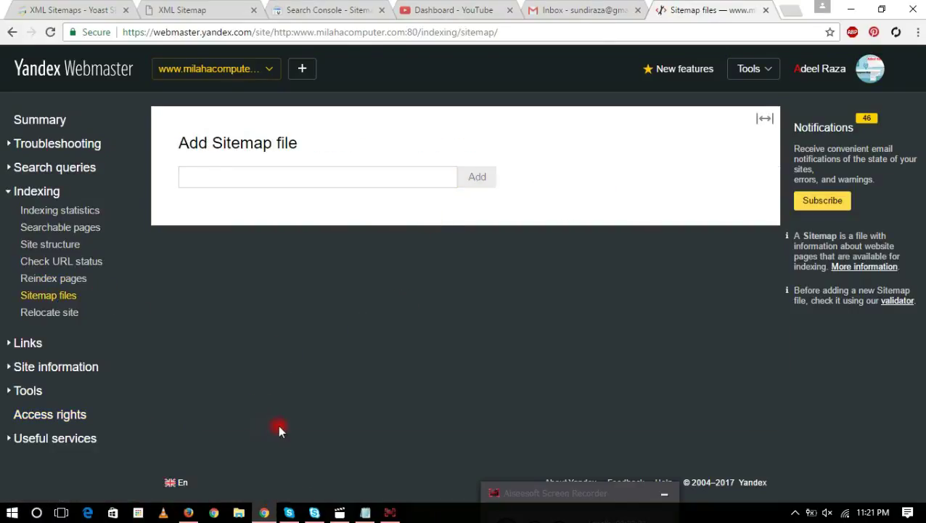
pyautogui.click(188, 512)
pyautogui.click(240, 36)
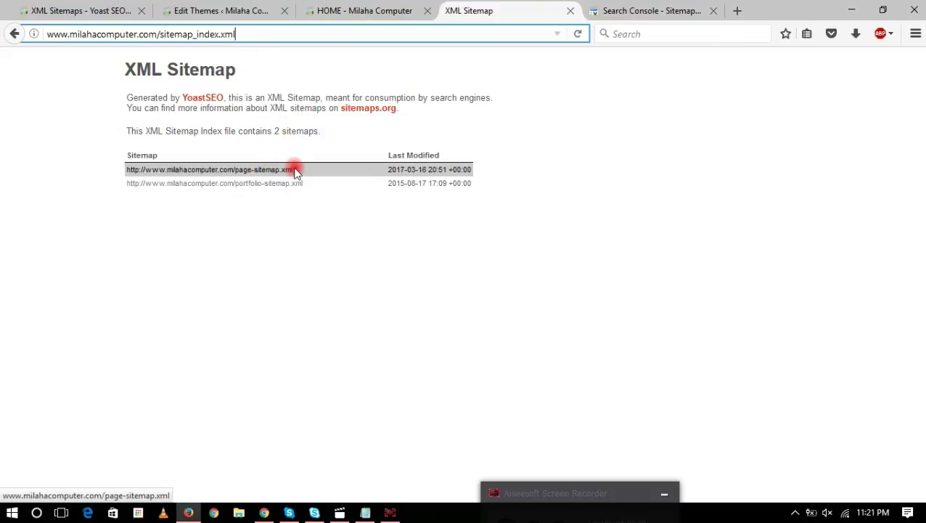
pyautogui.moveTo(296, 171); pyautogui.dragTo(236, 175)
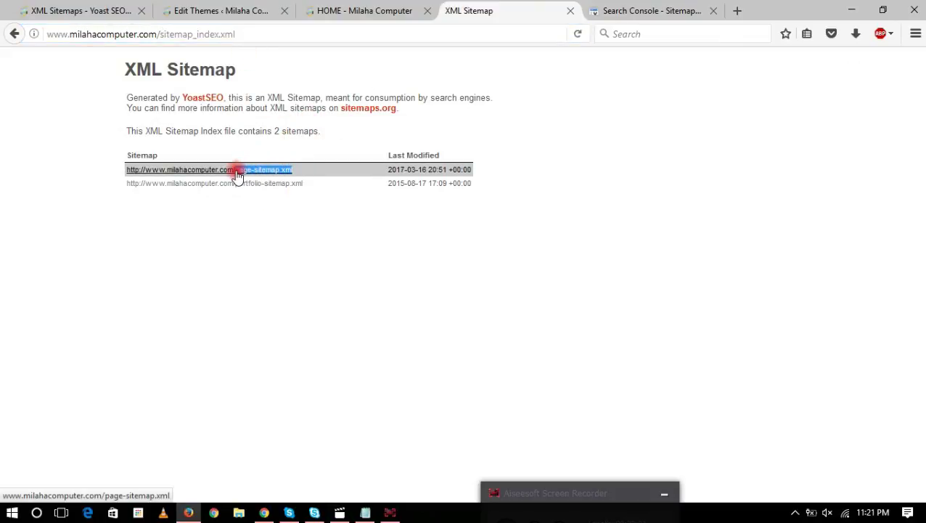
pyautogui.rightClick(242, 173)
pyautogui.click(304, 288)
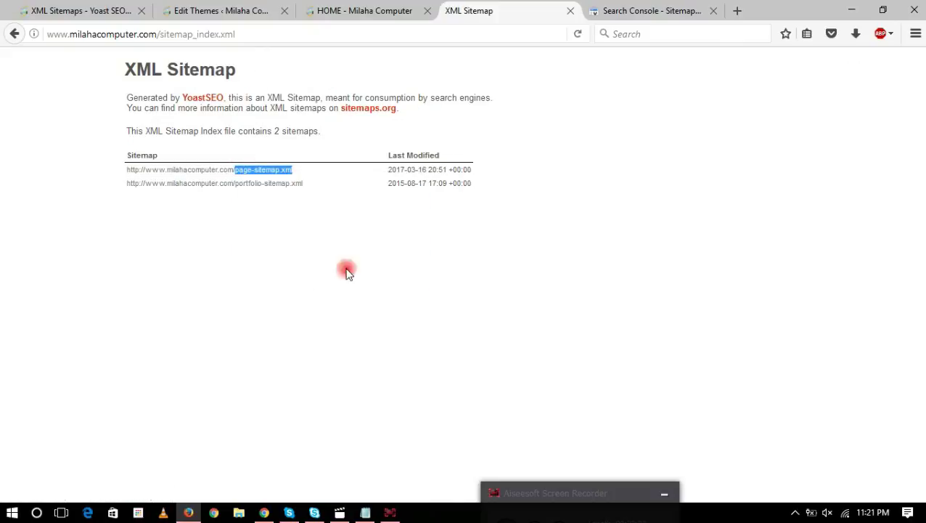
pyautogui.click(851, 10)
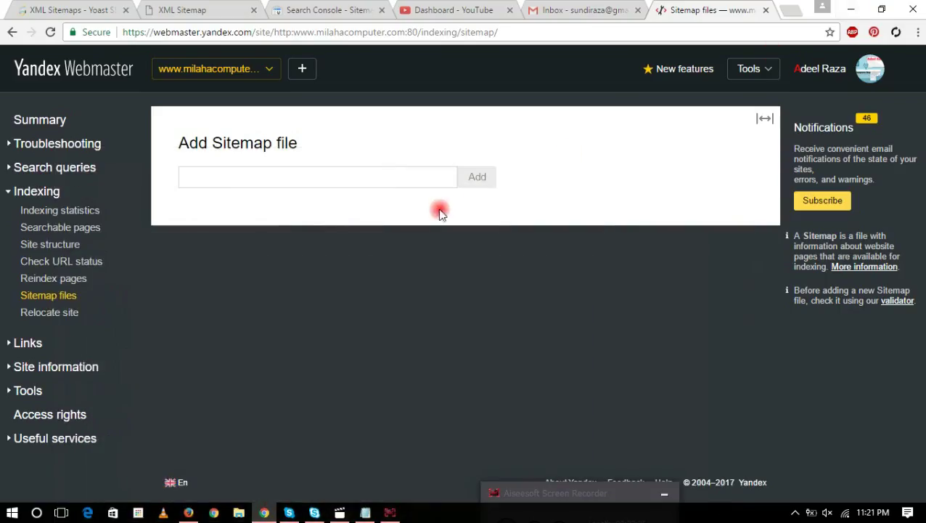
pyautogui.rightClick(273, 182)
pyautogui.click(338, 258)
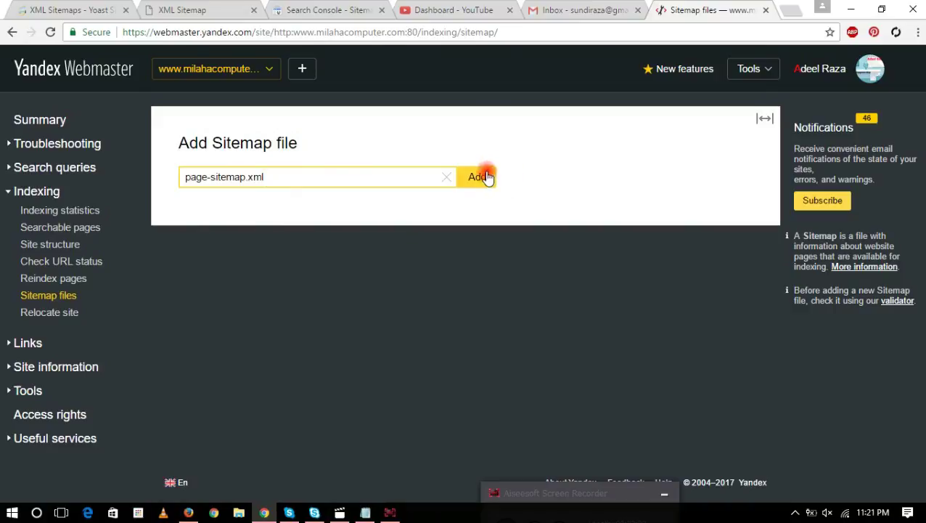
pyautogui.click(184, 177)
pyautogui.write('www.mil')
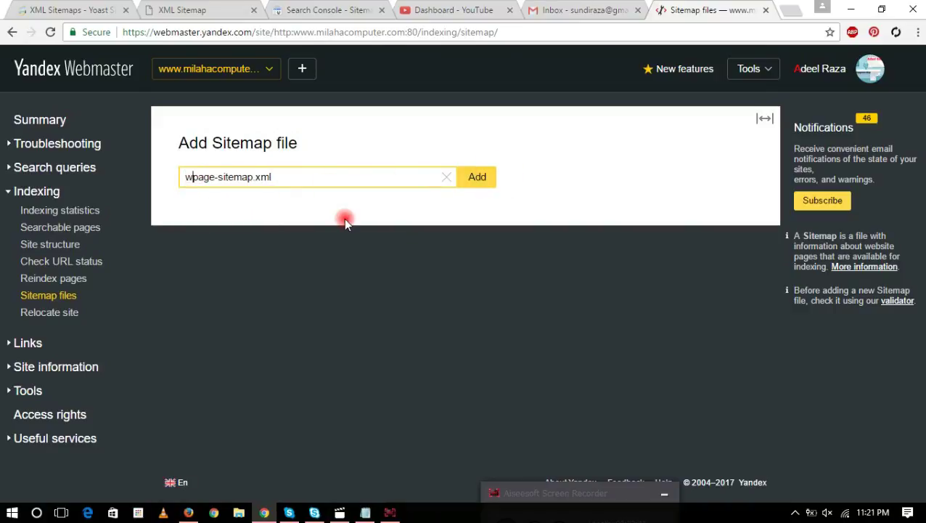
pyautogui.write('ahacomp')
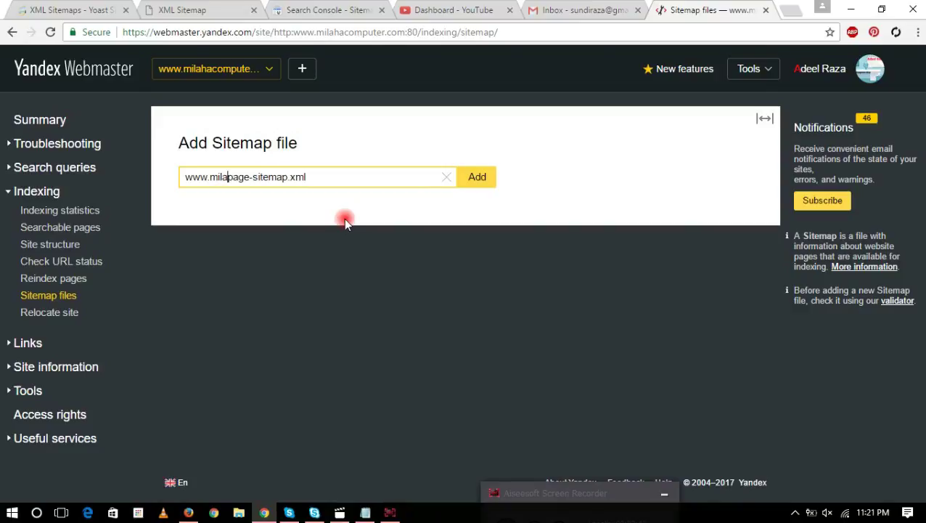
pyautogui.write('uter.co')
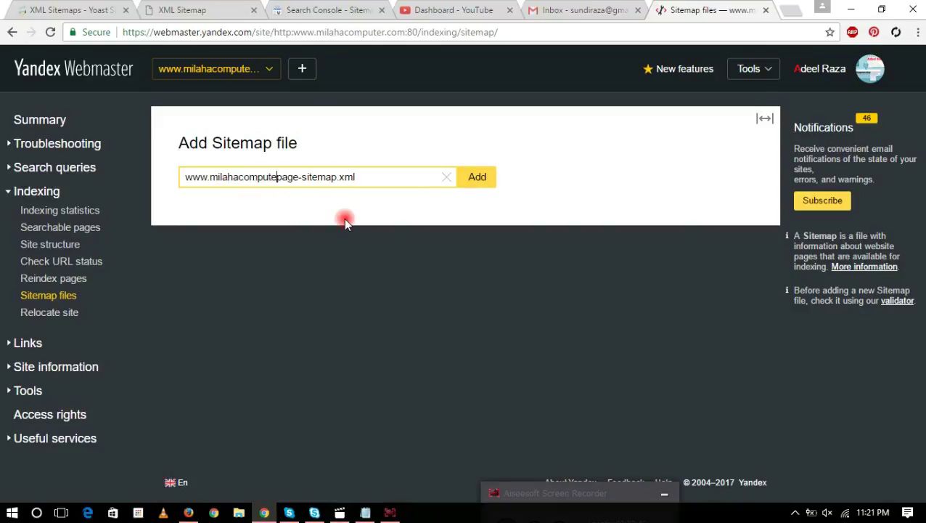
pyautogui.write('m/')
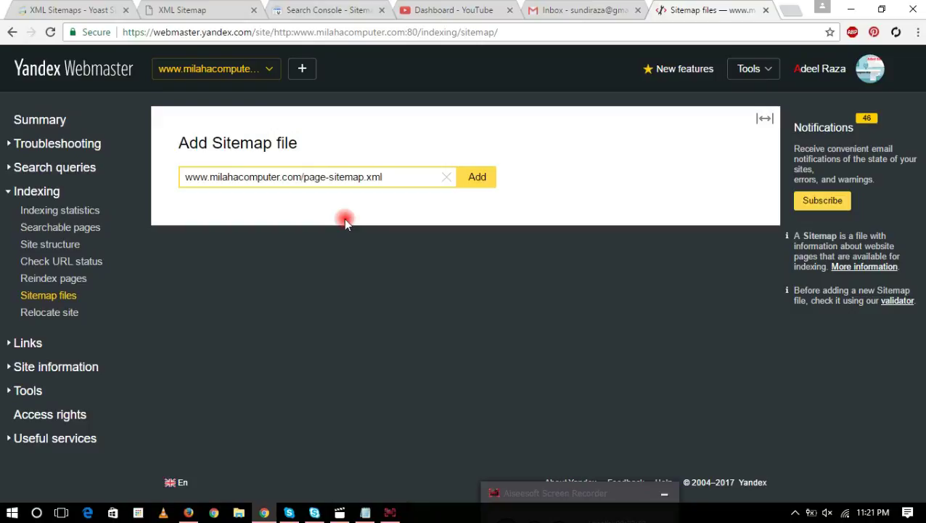
pyautogui.click(490, 178)
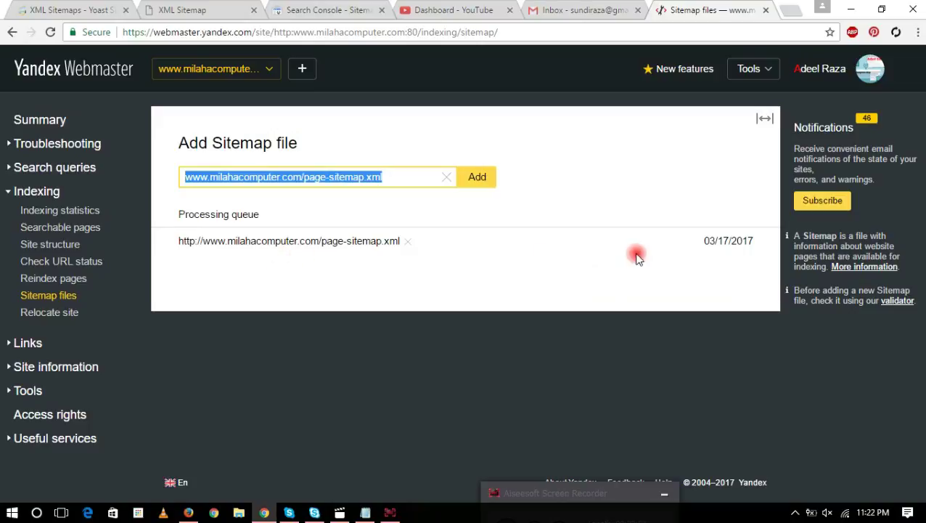
pyautogui.moveTo(176, 214); pyautogui.dragTo(293, 216)
pyautogui.click(474, 228)
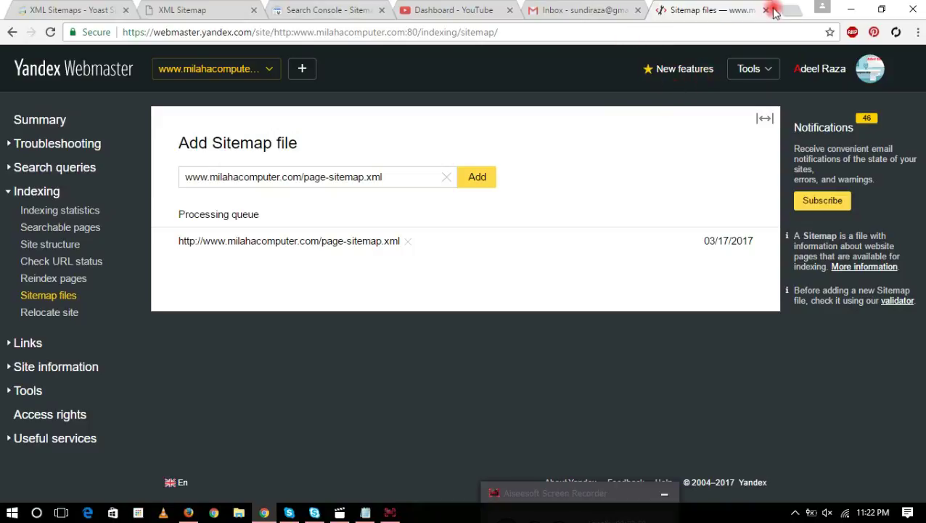
# - Add the line "now to bing." to the Notepad notes and return to Yandex Webmaster
pyautogui.click(367, 513)
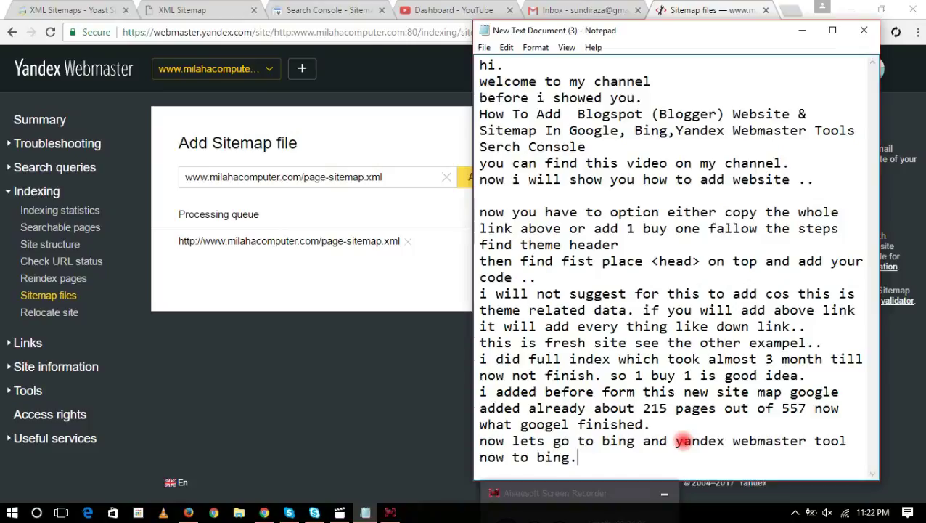
pyautogui.click(441, 270)
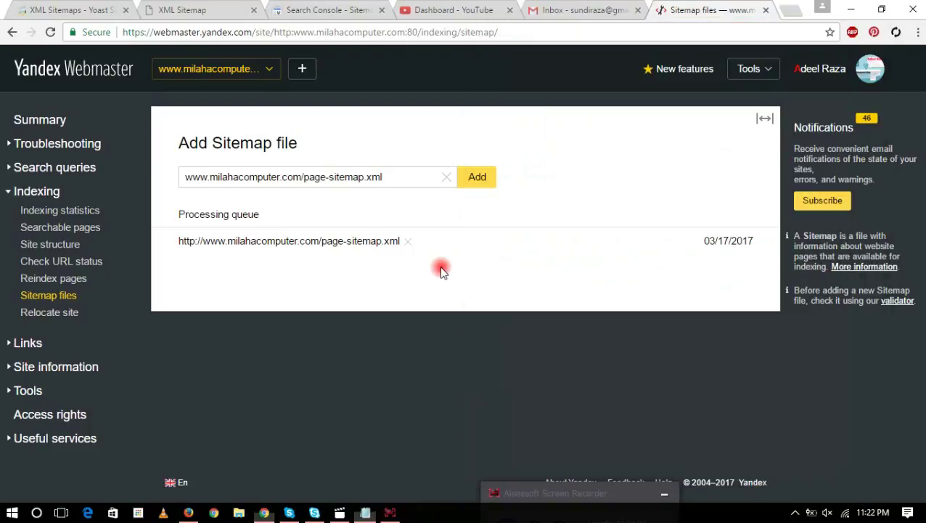
pyautogui.click(269, 69)
pyautogui.click(258, 94)
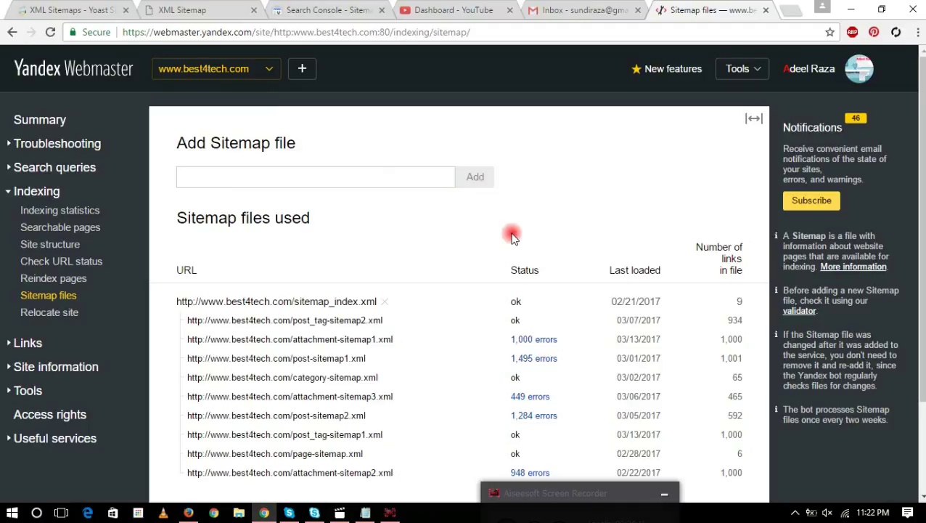
pyautogui.scroll(-3, 511, 236)
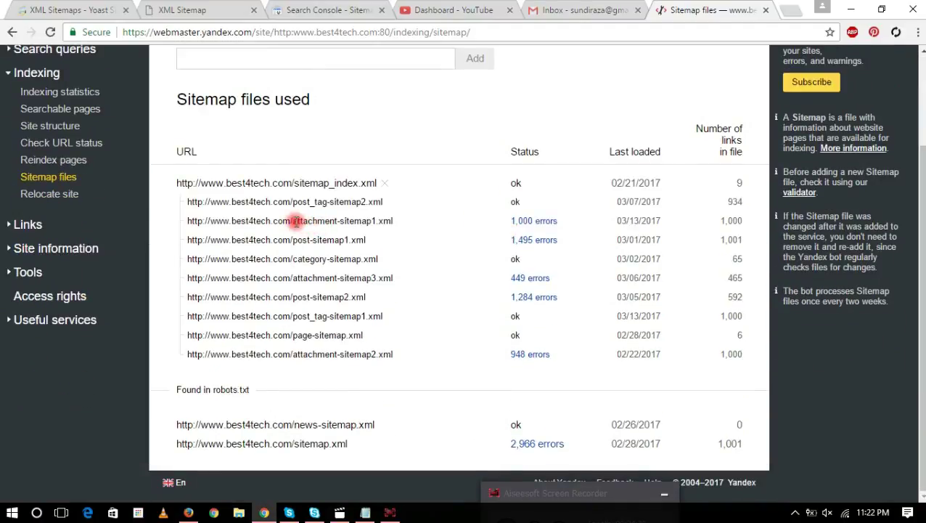
pyautogui.moveTo(293, 220); pyautogui.dragTo(567, 224)
pyautogui.moveTo(293, 241); pyautogui.dragTo(571, 244)
pyautogui.click(571, 244)
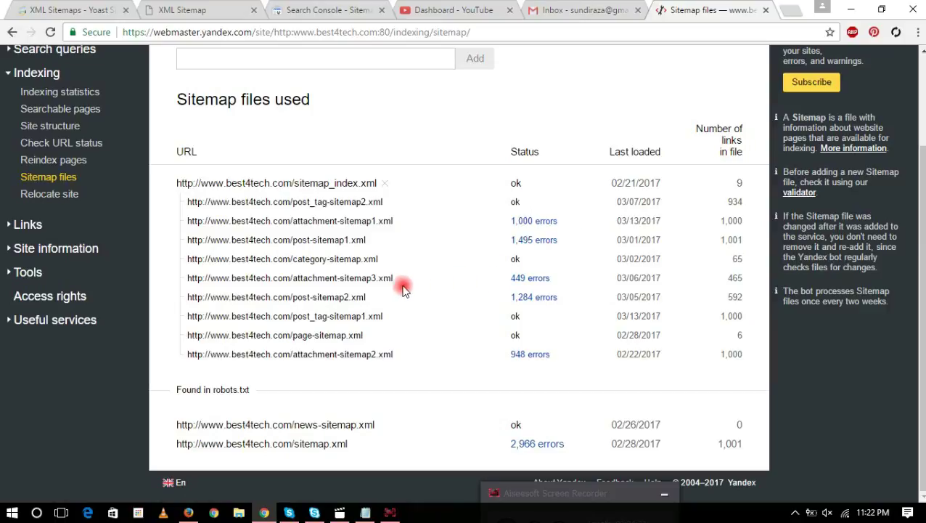
# - Examine the status of attachment-sitemap3.xml and post-sitemap2.xml in the list of used sitemap files
pyautogui.moveTo(293, 278); pyautogui.dragTo(564, 279)
pyautogui.click(304, 304)
pyautogui.moveTo(292, 302); pyautogui.dragTo(572, 293)
pyautogui.click(565, 322)
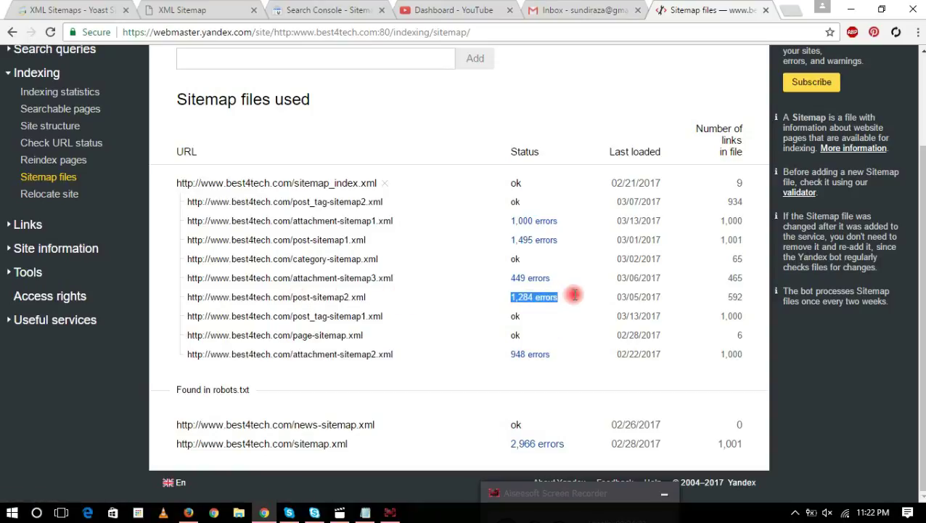
# - Examine the status and link count of attachment-sitemap2.xml and the link count of post_tag-sitemap1.xml
pyautogui.click(569, 328)
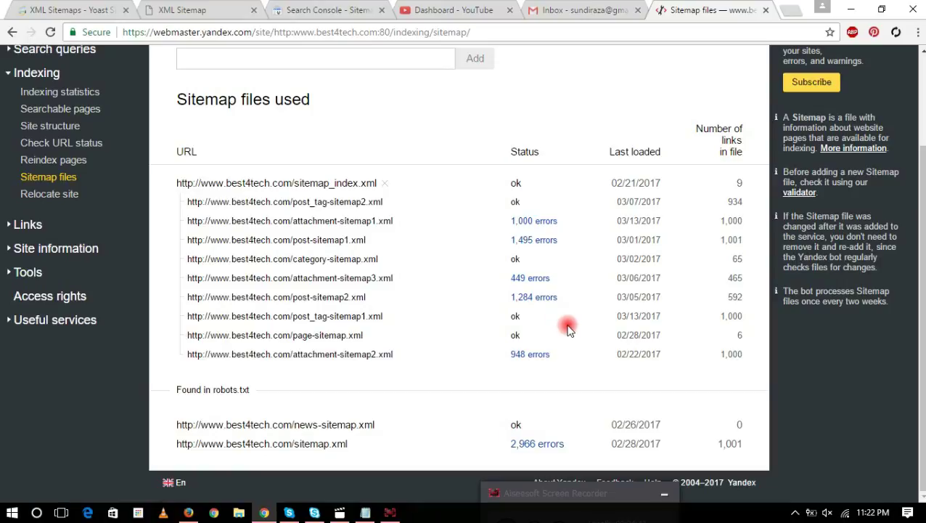
pyautogui.moveTo(304, 353); pyautogui.dragTo(361, 355)
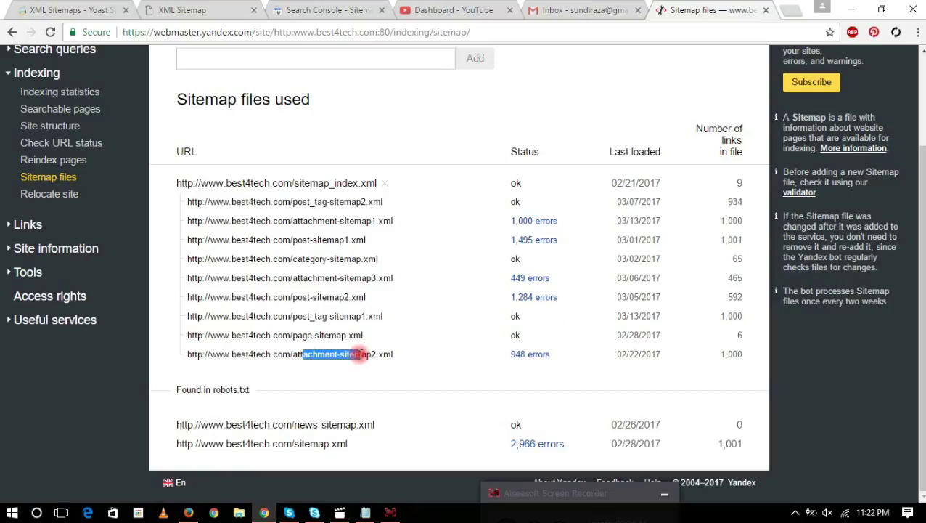
pyautogui.moveTo(476, 363); pyautogui.dragTo(544, 363)
pyautogui.click(739, 363)
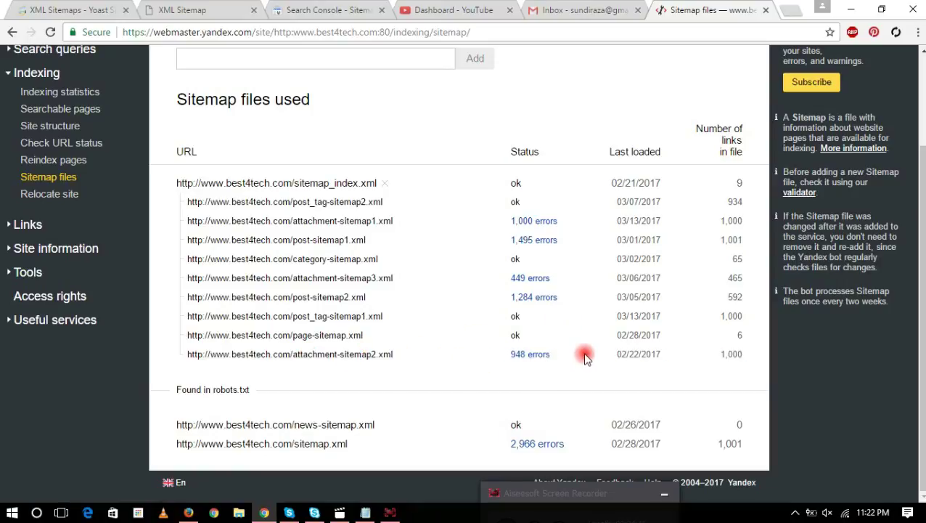
pyautogui.moveTo(727, 355); pyautogui.dragTo(743, 353)
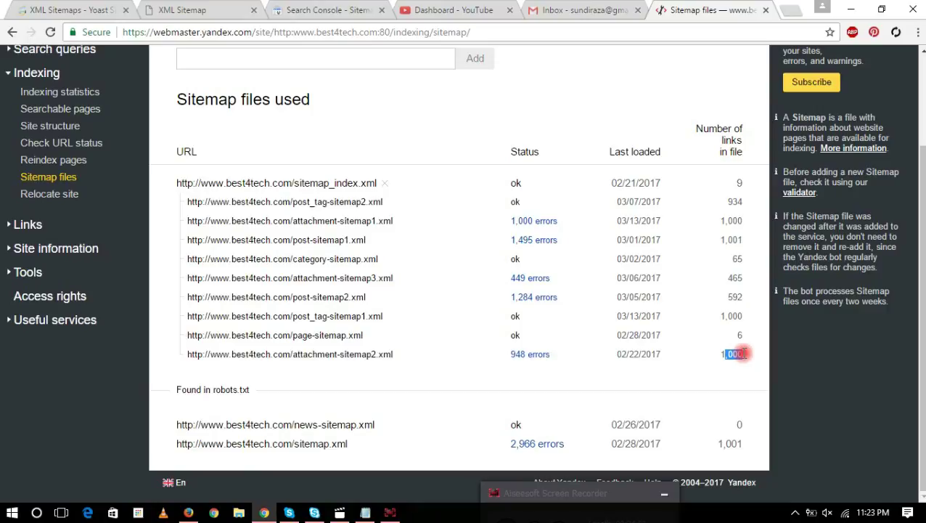
pyautogui.moveTo(728, 316); pyautogui.dragTo(735, 315)
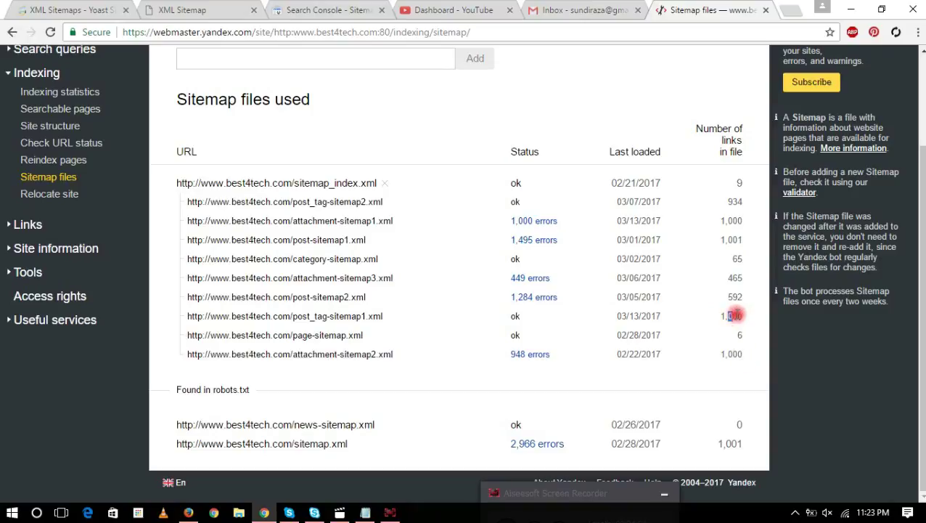
# - Open the validation results for post-sitemap2.xml and examine its fully expanded list of warnings
pyautogui.click(549, 300)
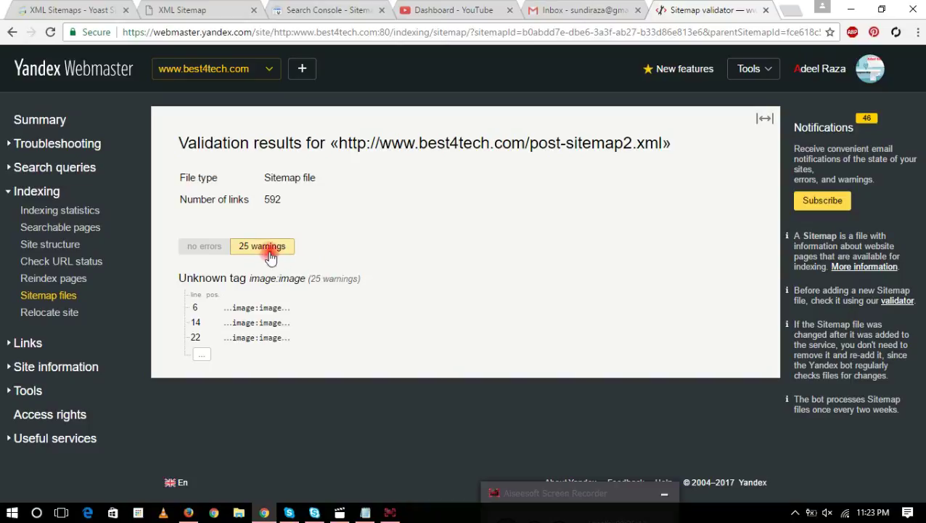
pyautogui.click(205, 354)
pyautogui.scroll(-3, 428, 305)
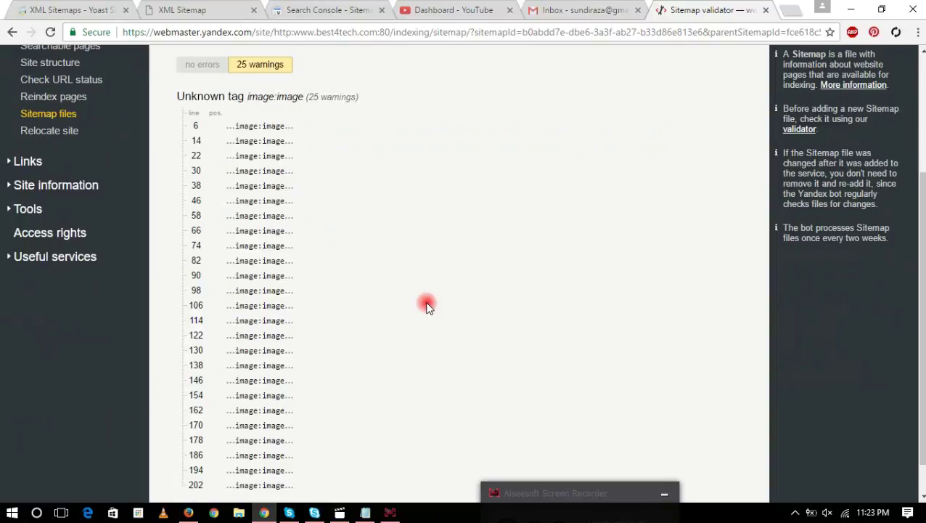
pyautogui.scroll(-1, 426, 306)
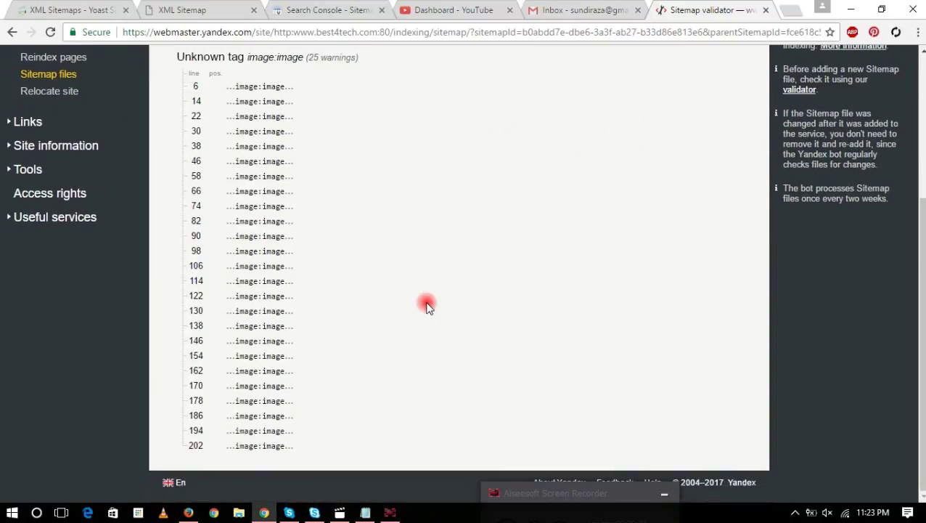
pyautogui.doubleClick(272, 415)
pyautogui.scroll(3, 356, 388)
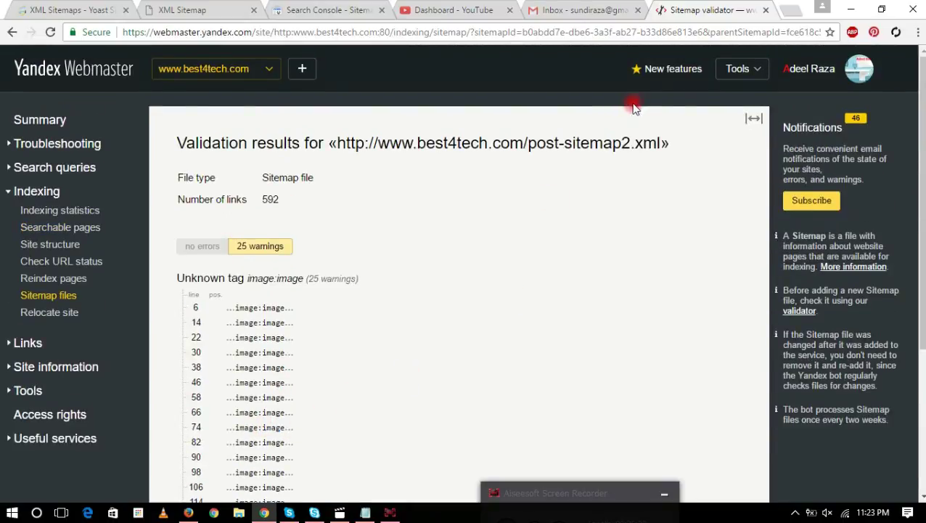
# - Search Google for "bing webmaster" in a new browser tab and open the Bing Webmaster Tools result
pyautogui.click(791, 13)
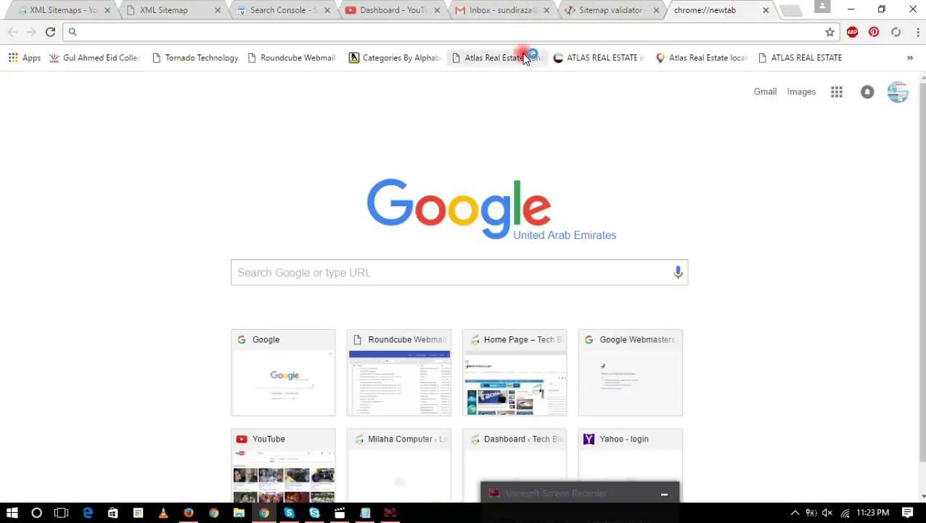
pyautogui.write('g')
pyautogui.click(524, 56)
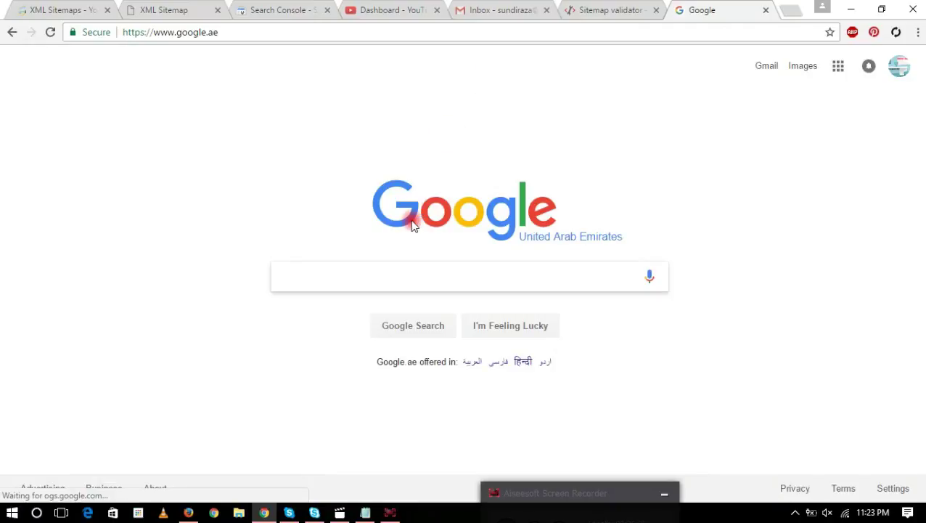
pyautogui.write('bing')
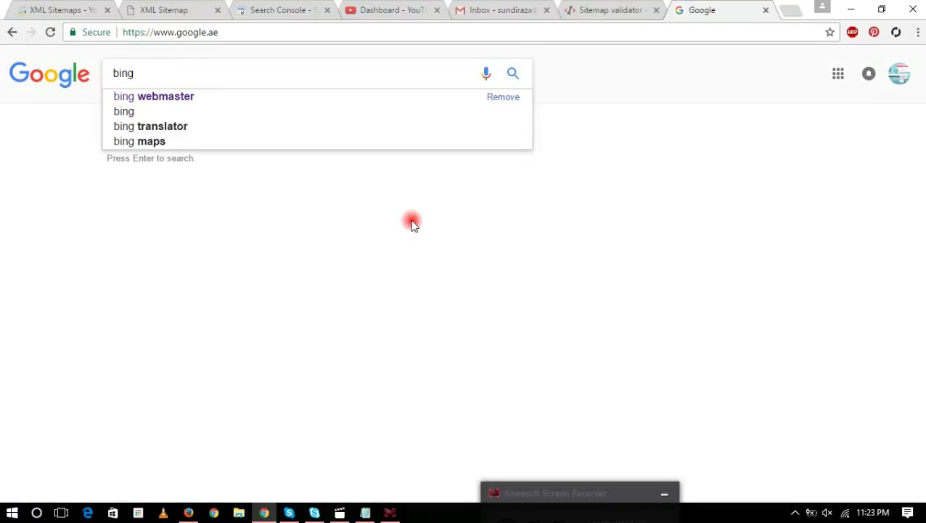
pyautogui.press('Down')
pyautogui.press('Return')
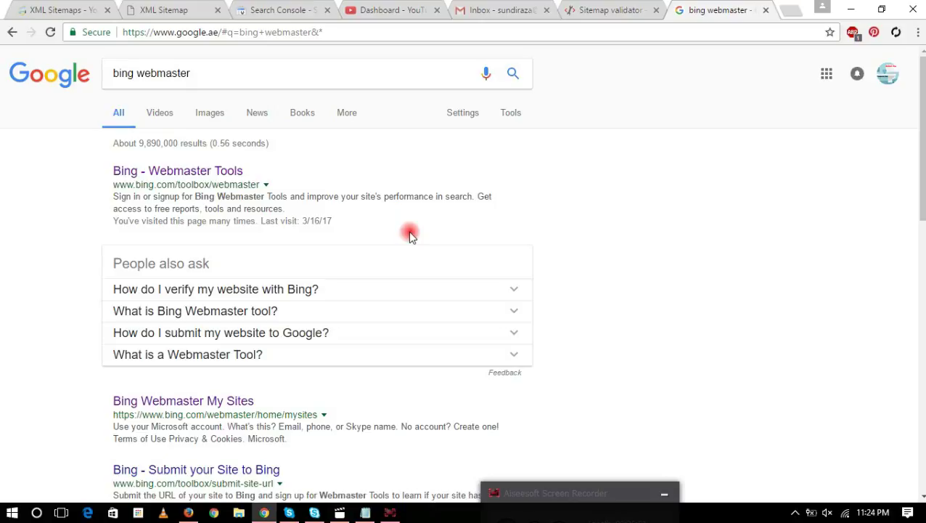
pyautogui.click(207, 170)
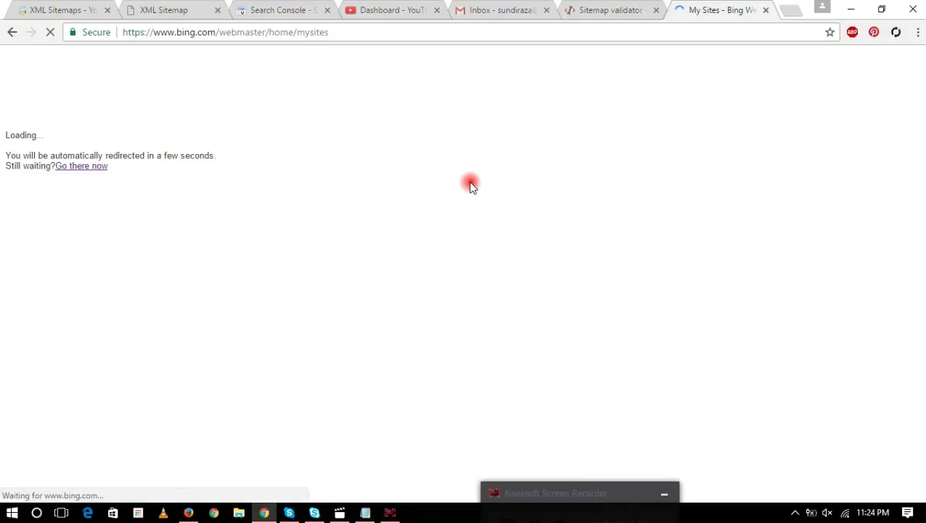
pyautogui.click(79, 151)
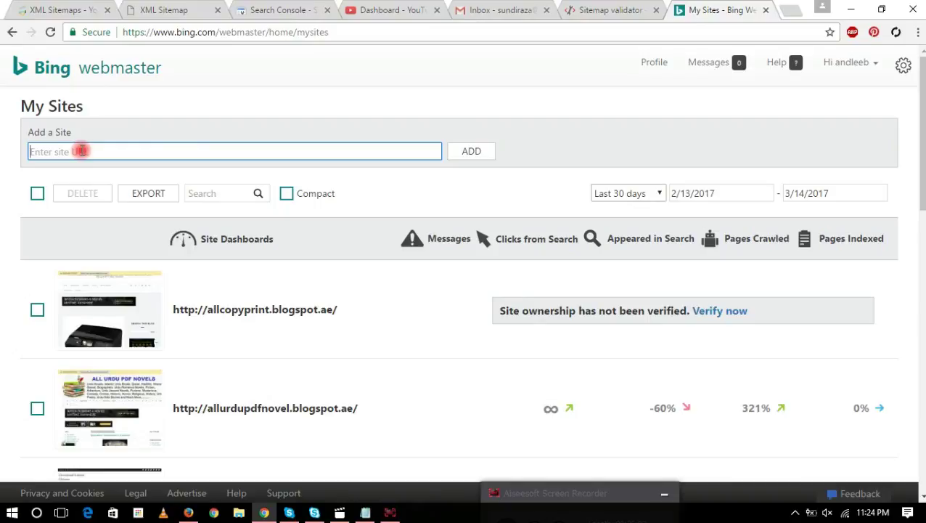
pyautogui.write('http://www.milahacomputer.com')
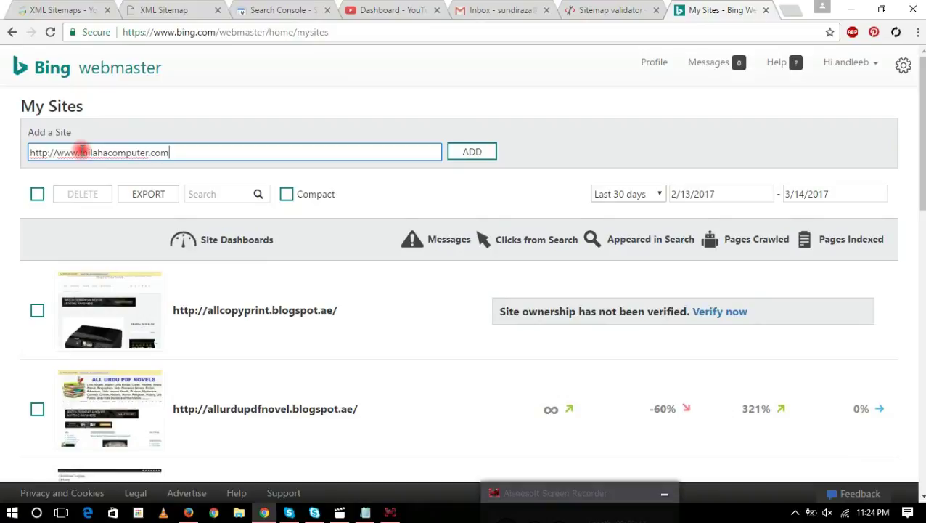
pyautogui.click(486, 154)
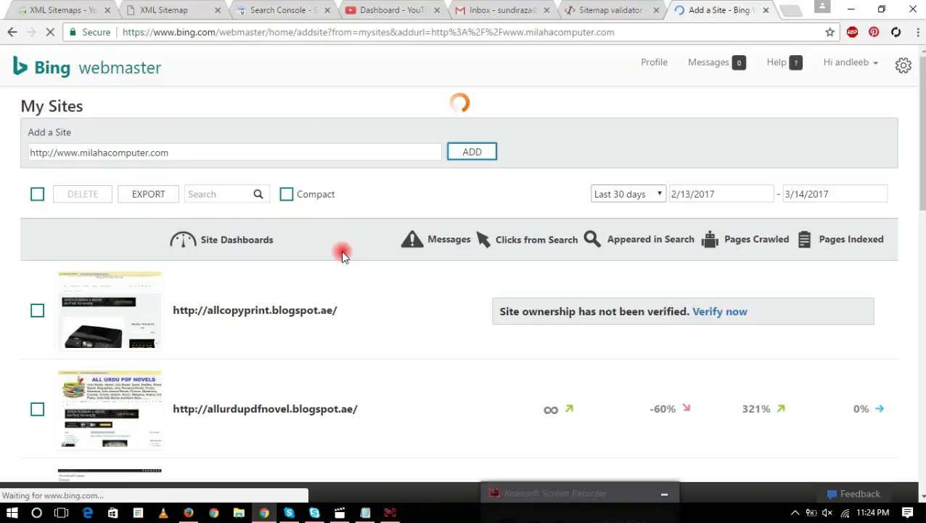
pyautogui.click(192, 198)
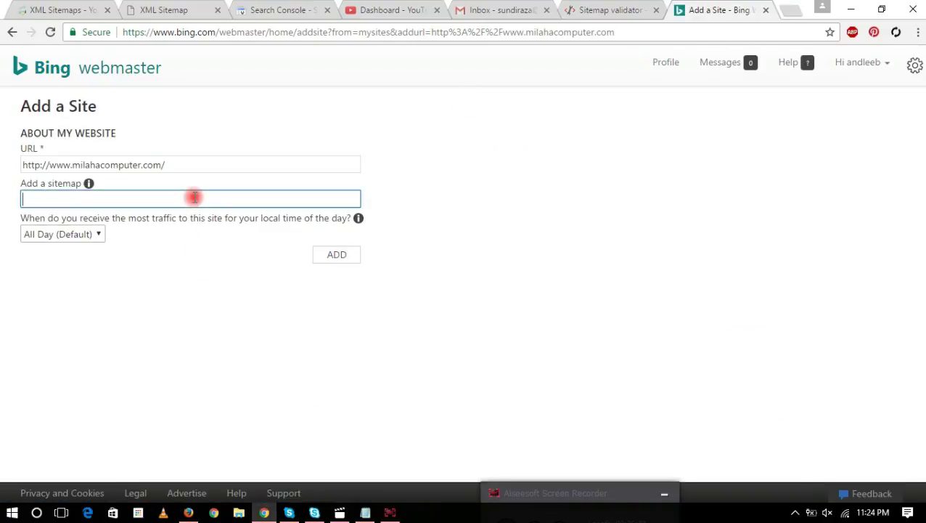
pyautogui.moveTo(171, 166); pyautogui.dragTo(3, 164)
pyautogui.hotkey('ctrl', 'c')
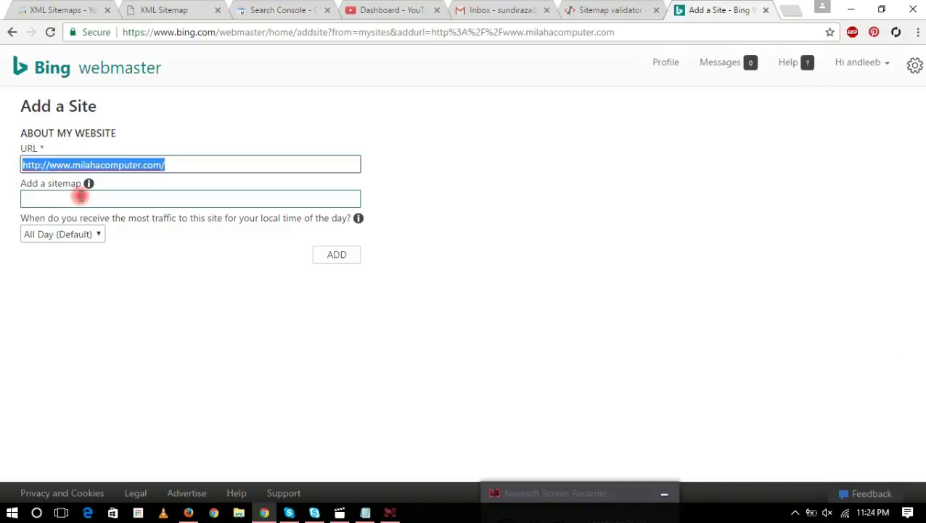
pyautogui.click(87, 197)
pyautogui.hotkey('ctrl', 'v')
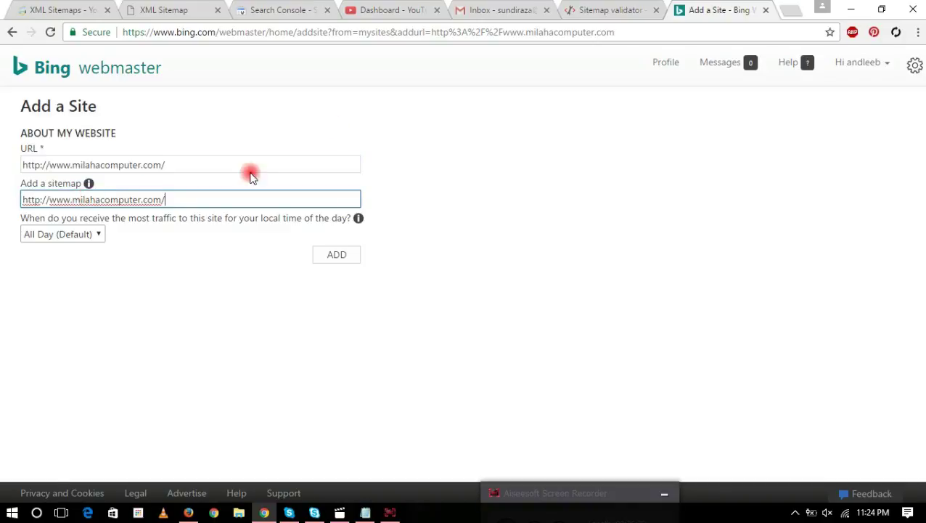
# - Copy page-sitemap.xml from the XML Sitemap page in Firefox, append it to Bing's sitemap address, and add the site
pyautogui.click(188, 512)
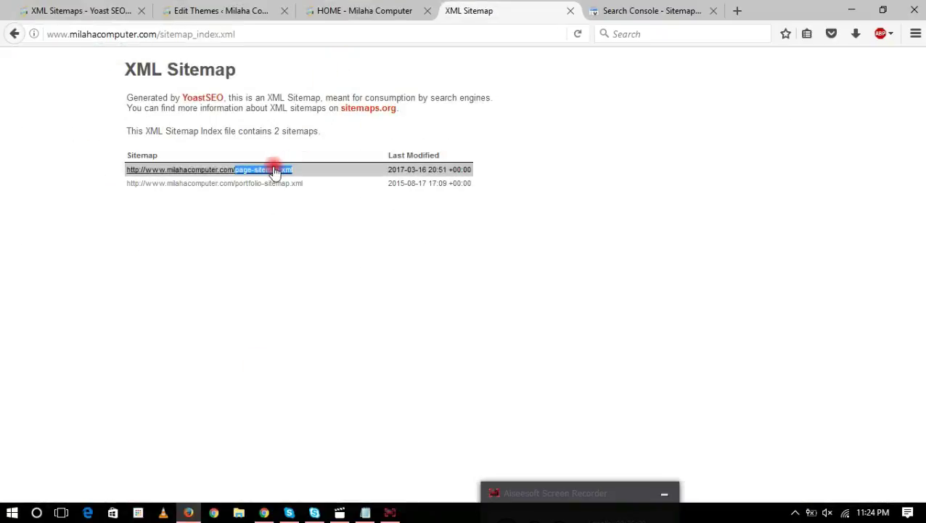
pyautogui.rightClick(275, 169)
pyautogui.click(329, 286)
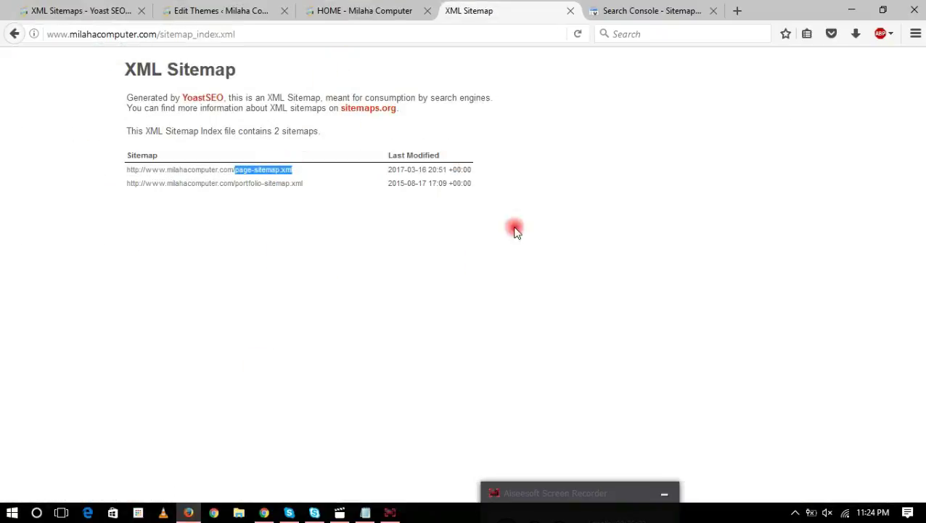
pyautogui.click(852, 11)
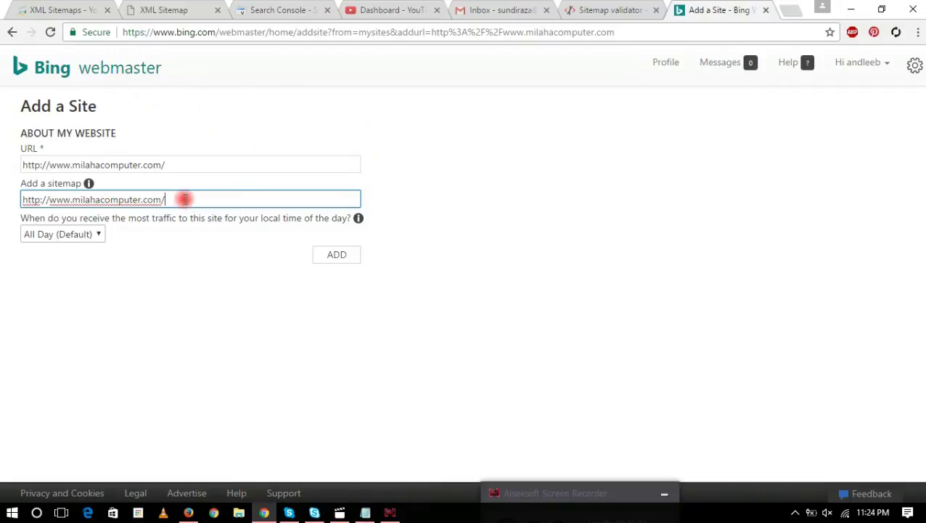
pyautogui.rightClick(213, 196)
pyautogui.click(217, 278)
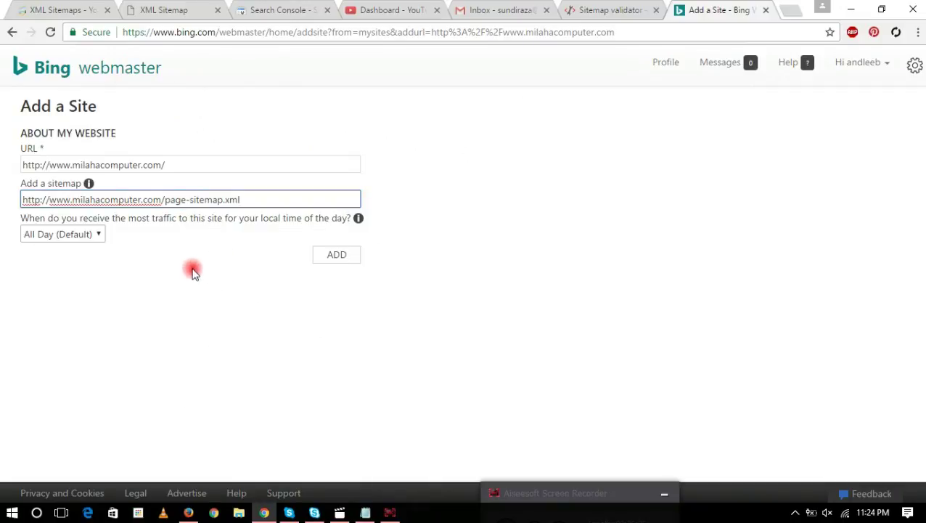
pyautogui.click(341, 260)
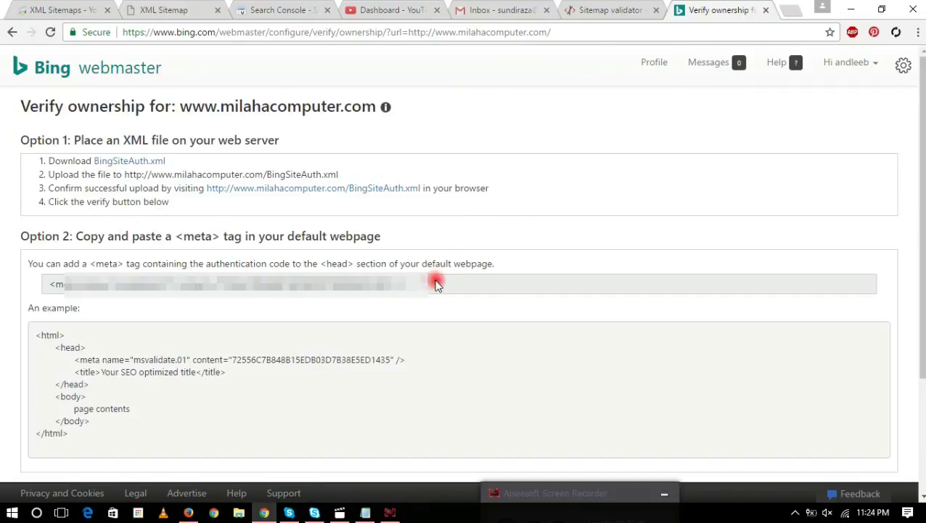
# - Copy the meta verification tag offered under Option 2 of Bing's ownership verification
pyautogui.moveTo(41, 288); pyautogui.dragTo(364, 279)
pyautogui.rightClick(361, 279)
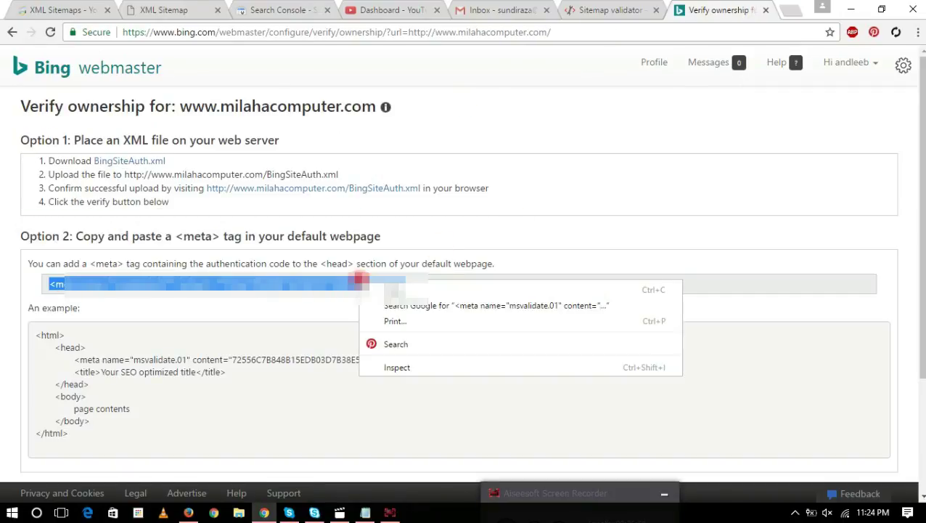
pyautogui.click(391, 289)
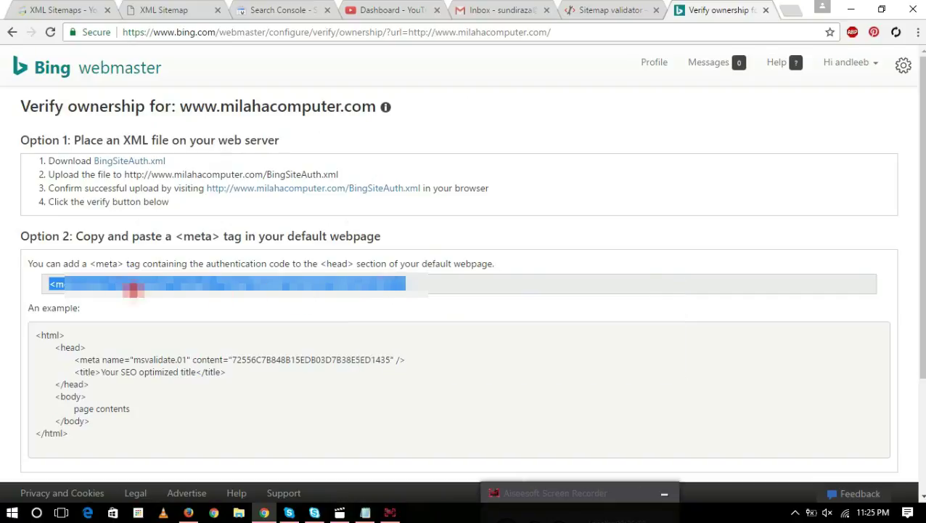
pyautogui.rightClick(80, 285)
pyautogui.click(116, 294)
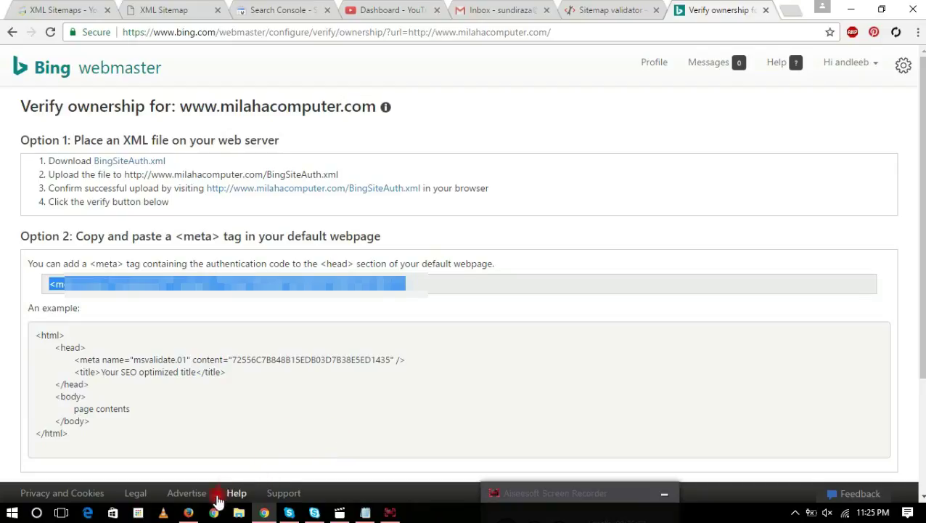
# - Switch to the WordPress theme editor in Firefox, paste Bing's meta verification tag on a new line below <head> in header.php, and update the file
pyautogui.click(188, 512)
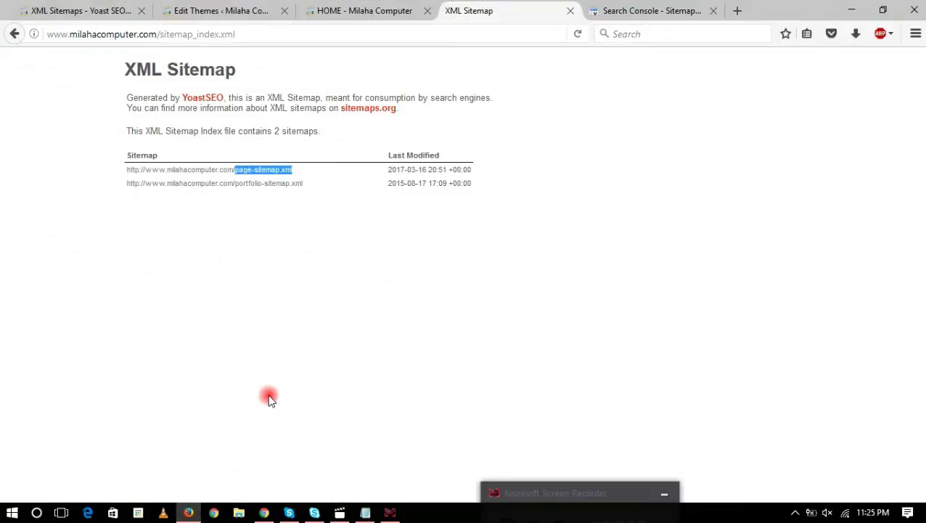
pyautogui.click(384, 16)
pyautogui.click(218, 11)
pyautogui.click(158, 421)
pyautogui.press('Return')
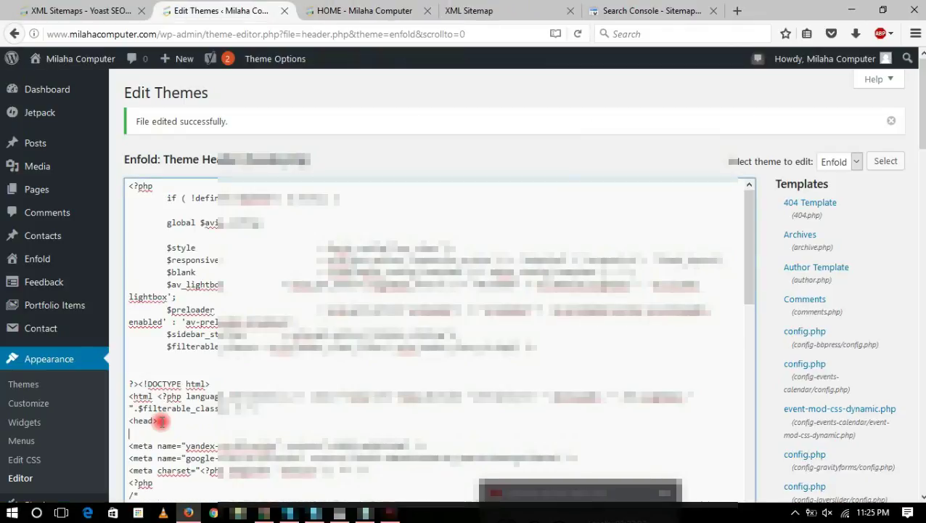
pyautogui.hotkey('ctrl', 'v')
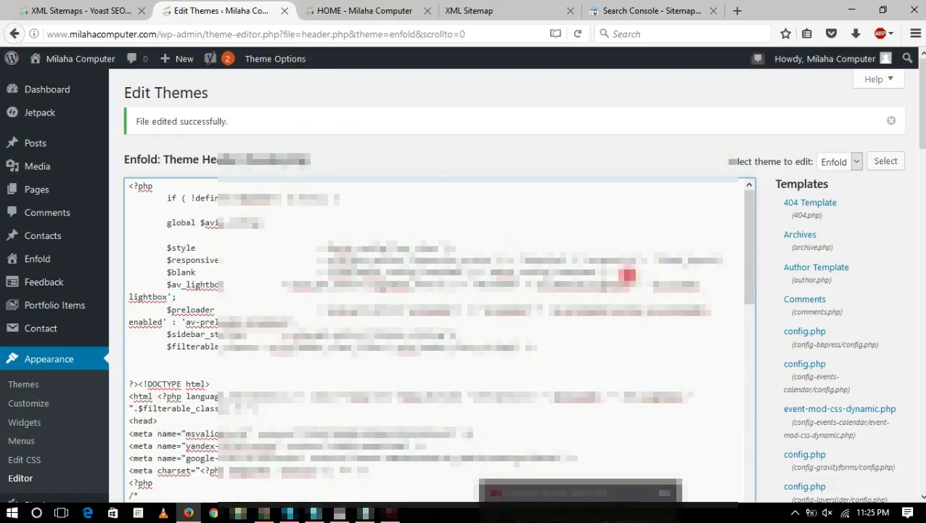
pyautogui.scroll(-4, 823, 324)
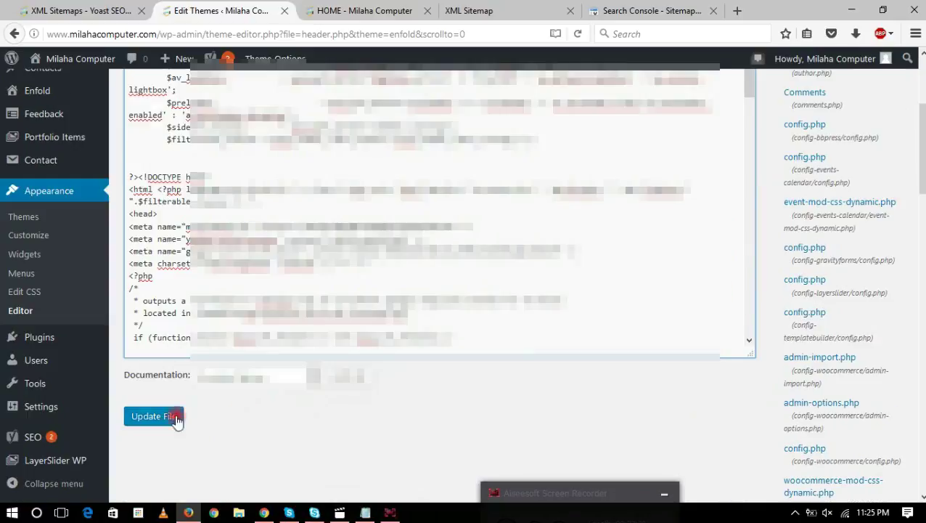
pyautogui.click(153, 416)
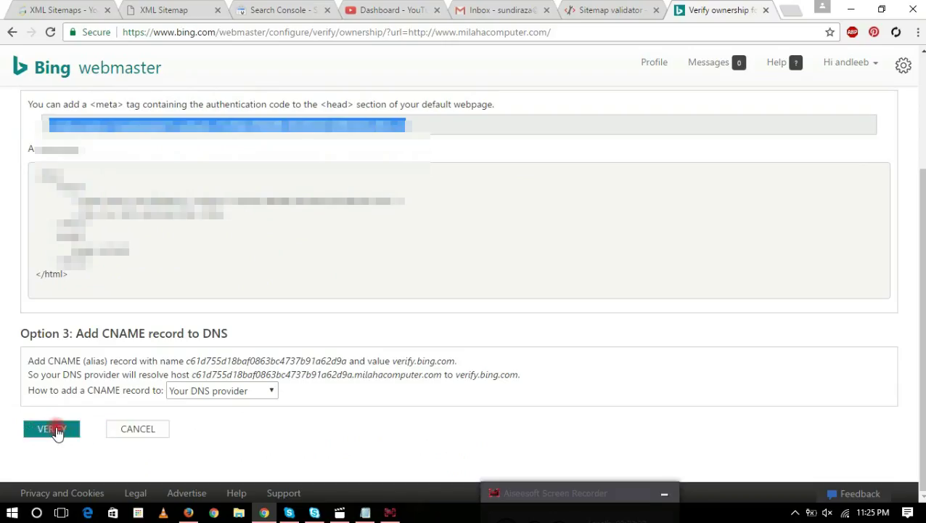
pyautogui.click(55, 429)
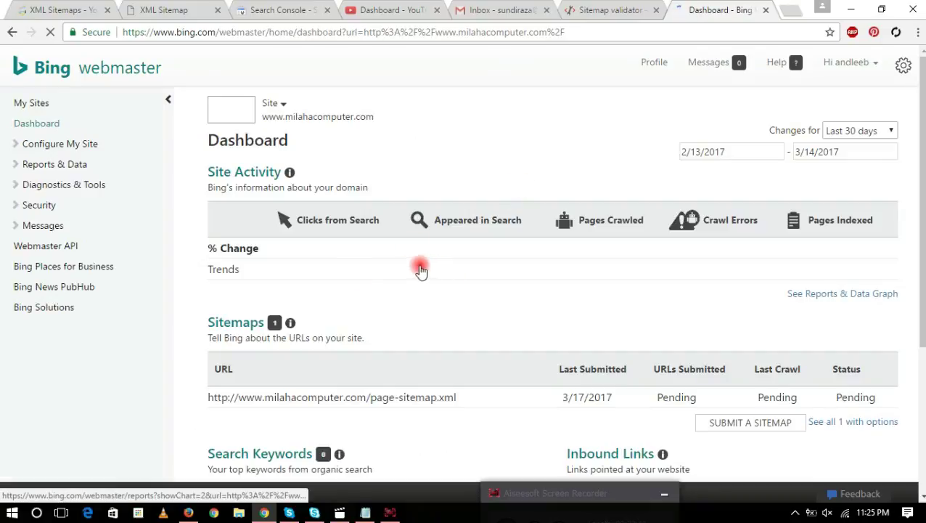
pyautogui.scroll(-3, 421, 270)
pyautogui.moveTo(658, 216); pyautogui.dragTo(636, 217)
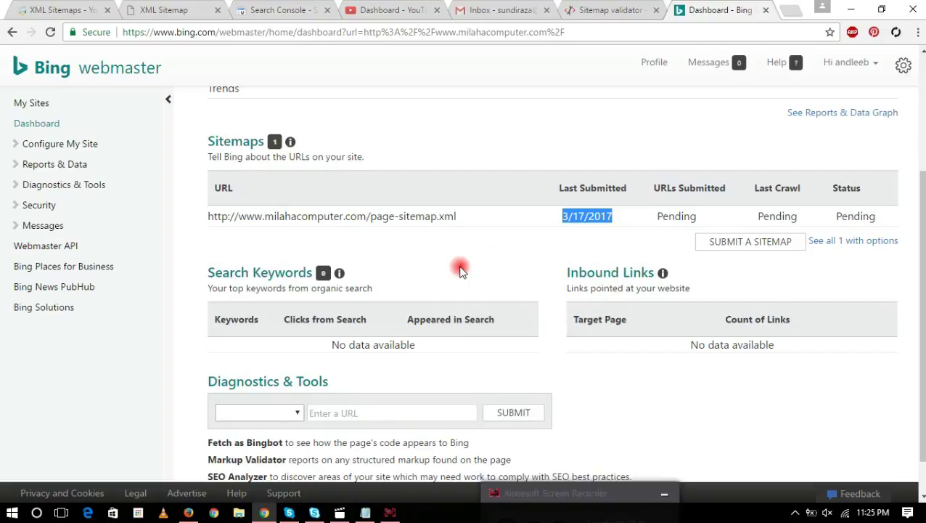
pyautogui.scroll(-1, 461, 270)
pyautogui.scroll(3, 461, 270)
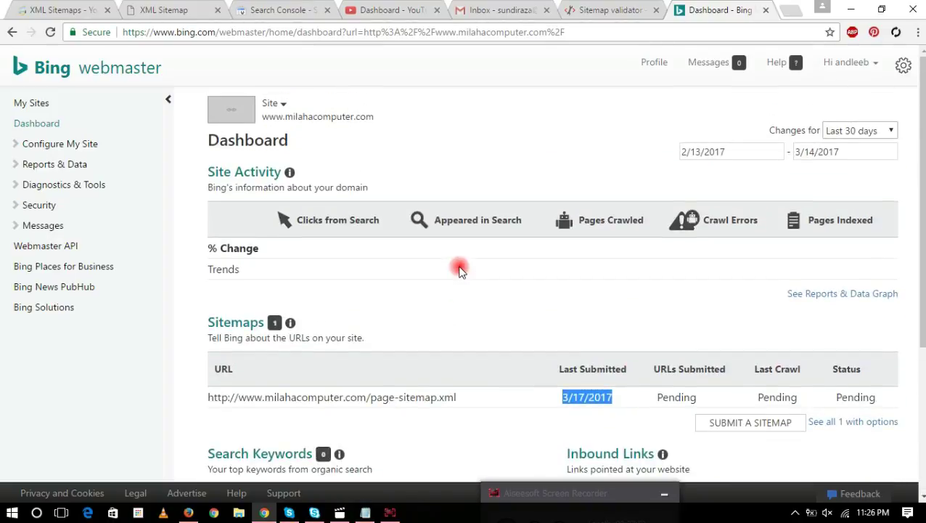
pyautogui.click(38, 103)
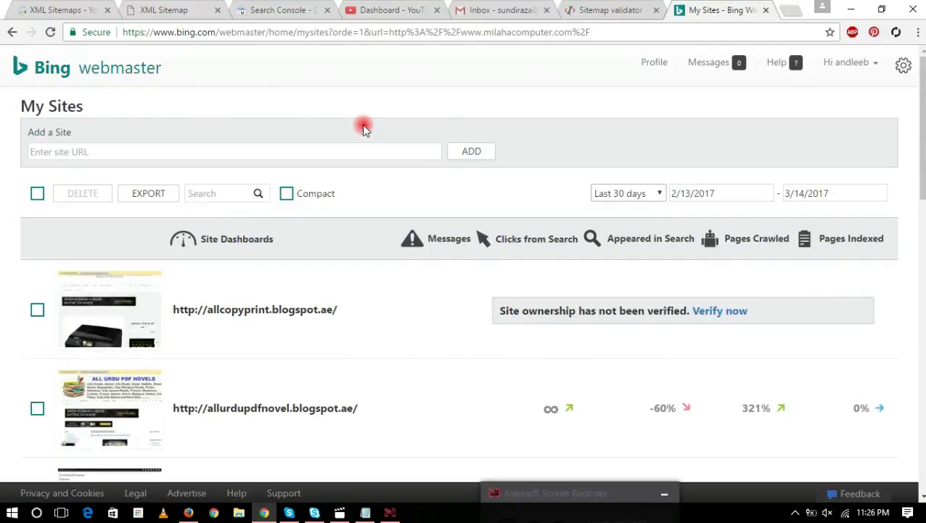
pyautogui.scroll(-5, 389, 308)
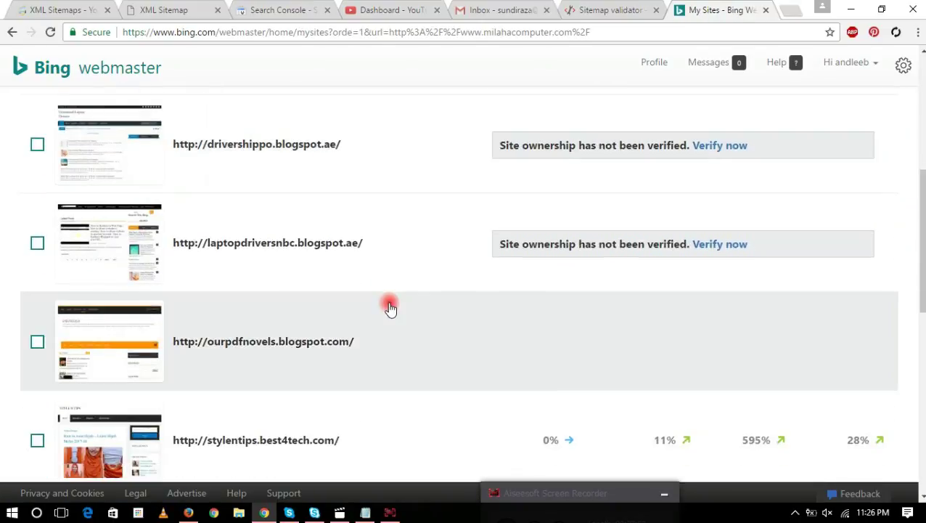
pyautogui.scroll(-5, 390, 308)
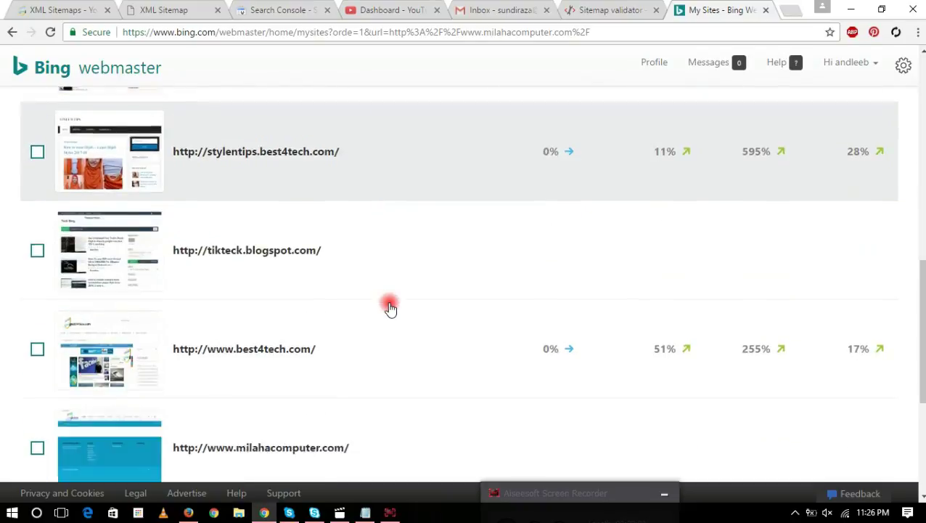
pyautogui.scroll(-3, 390, 308)
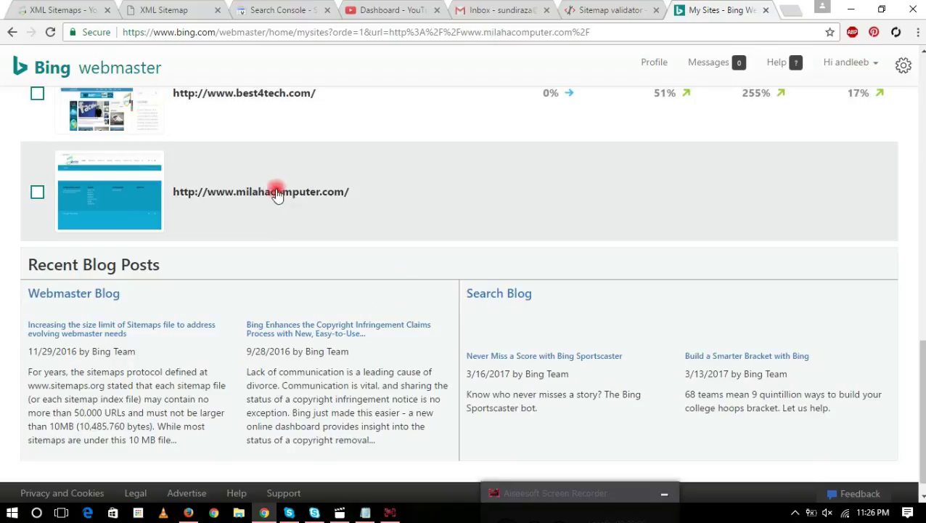
pyautogui.scroll(3, 400, 201)
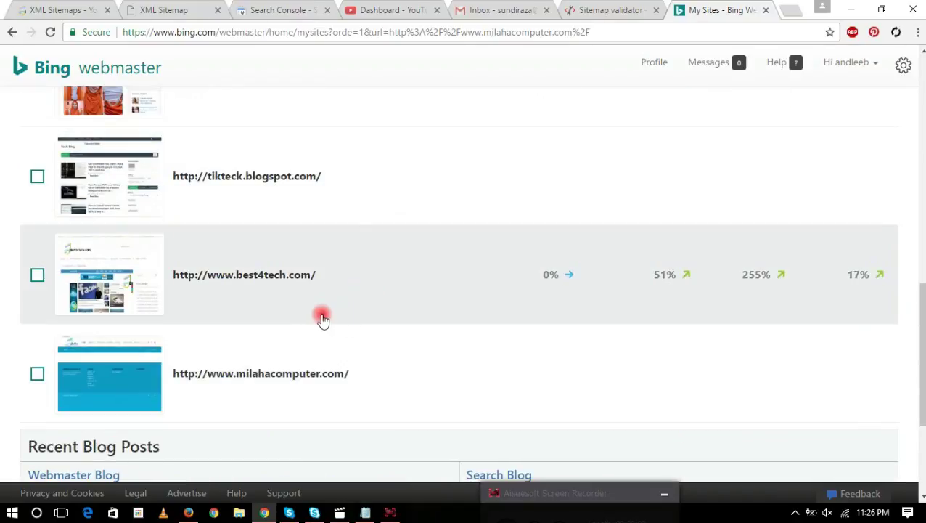
pyautogui.click(277, 275)
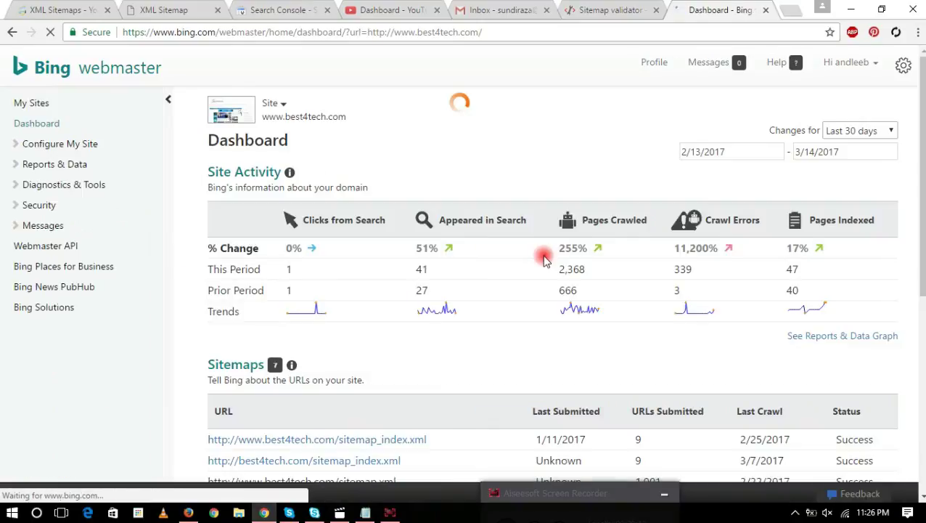
pyautogui.doubleClick(561, 270)
pyautogui.doubleClick(695, 248)
pyautogui.doubleClick(681, 270)
pyautogui.doubleClick(794, 248)
pyautogui.doubleClick(792, 269)
pyautogui.doubleClick(421, 269)
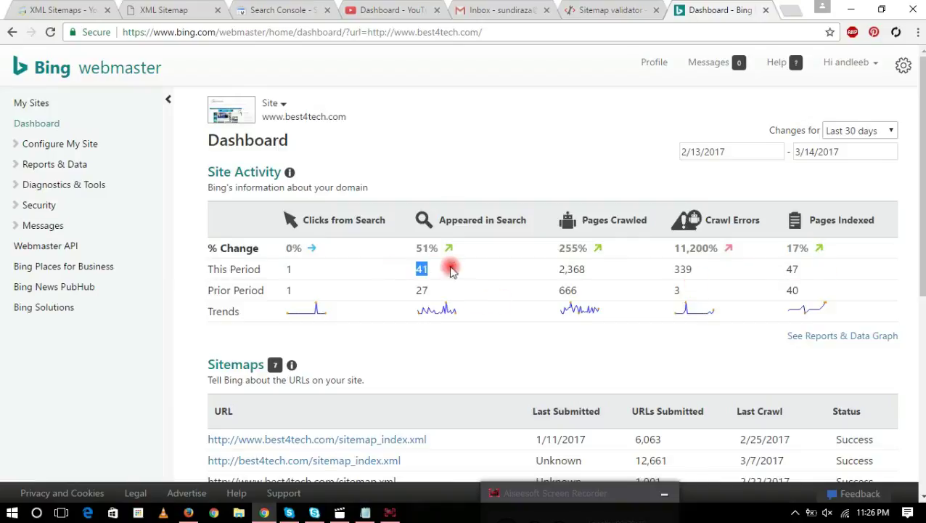
pyautogui.scroll(-3, 463, 281)
pyautogui.scroll(-3, 465, 282)
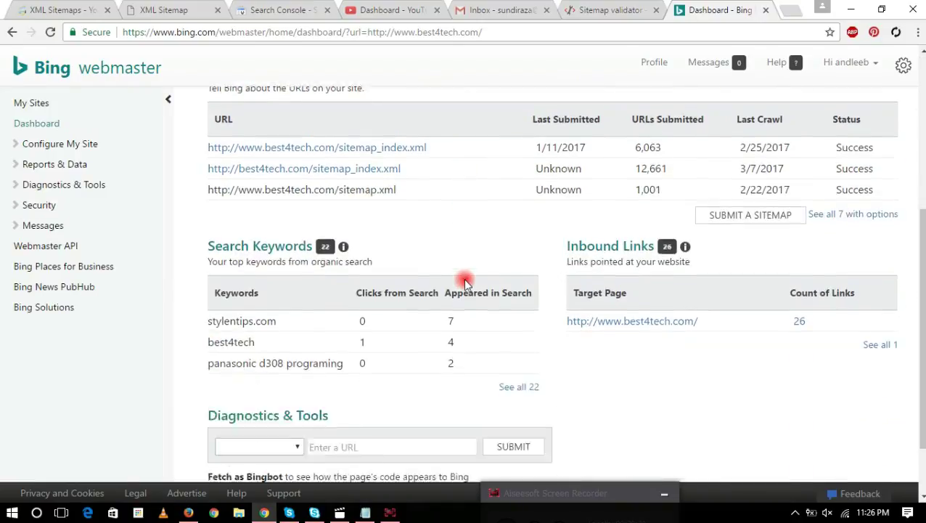
pyautogui.scroll(3, 465, 282)
pyautogui.scroll(-3, 499, 290)
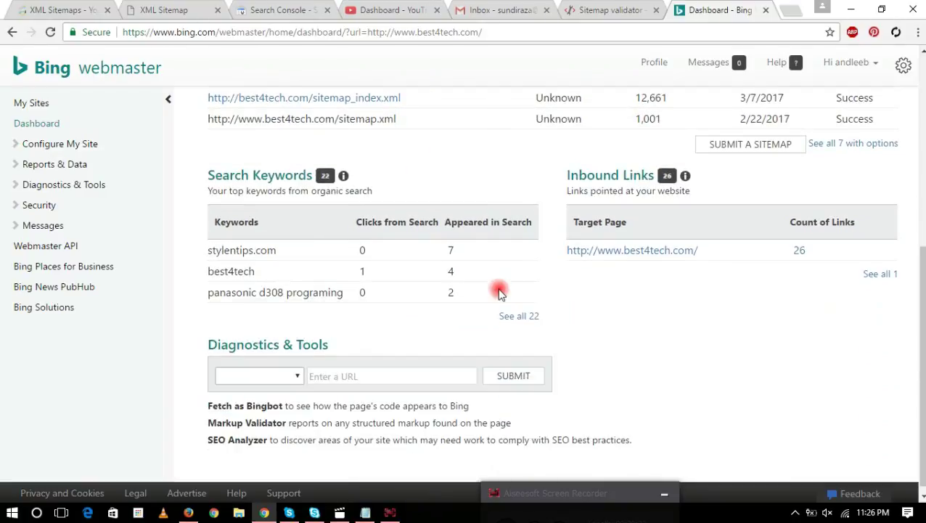
pyautogui.scroll(6, 499, 290)
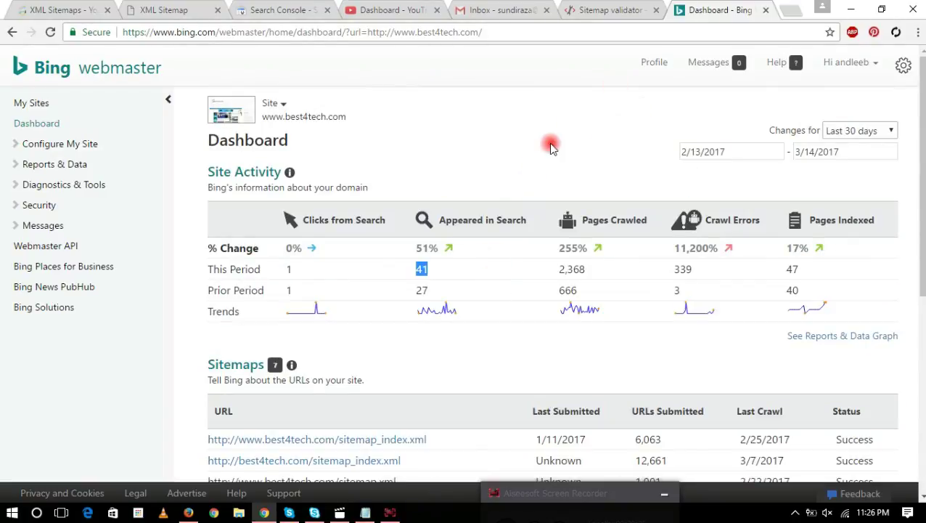
# - Switch to the Notepad notes and delete everything below the line "now i will show you how to add website .."
pyautogui.click(366, 514)
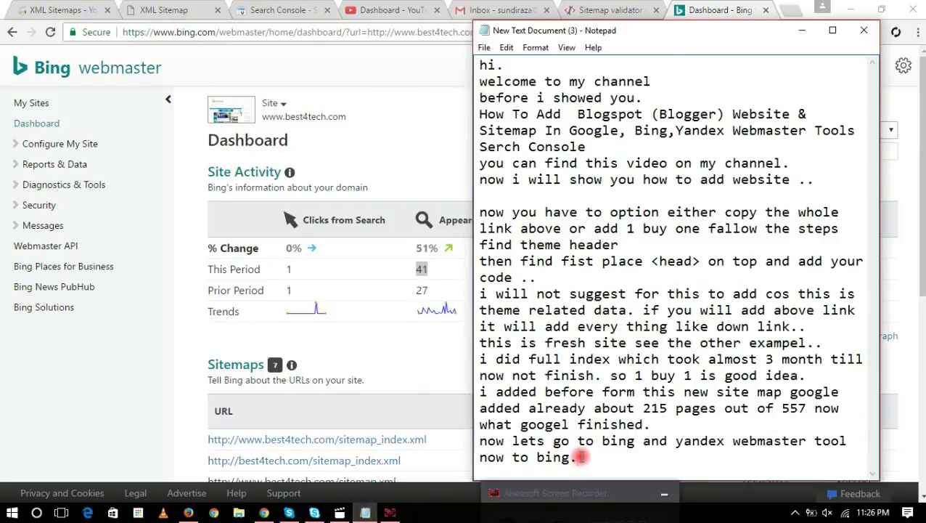
pyautogui.moveTo(578, 458); pyautogui.dragTo(471, 201)
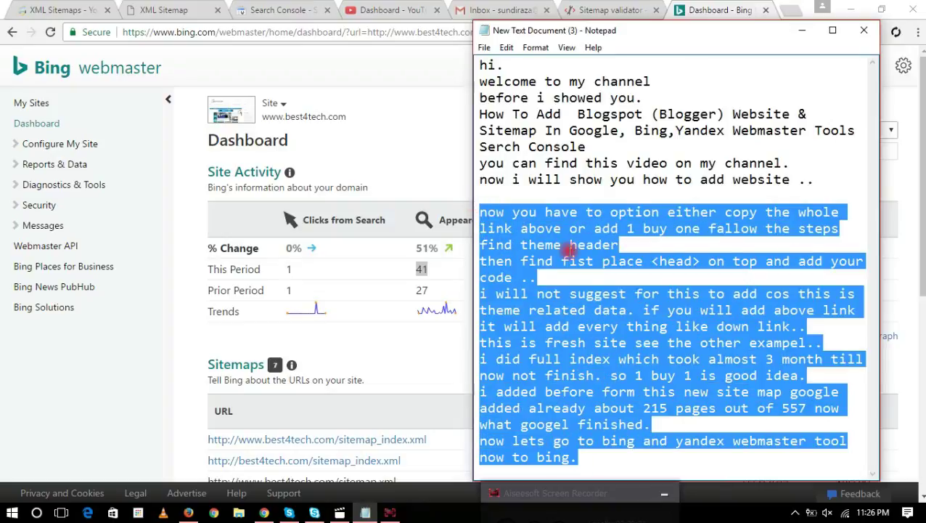
pyautogui.press('Delete')
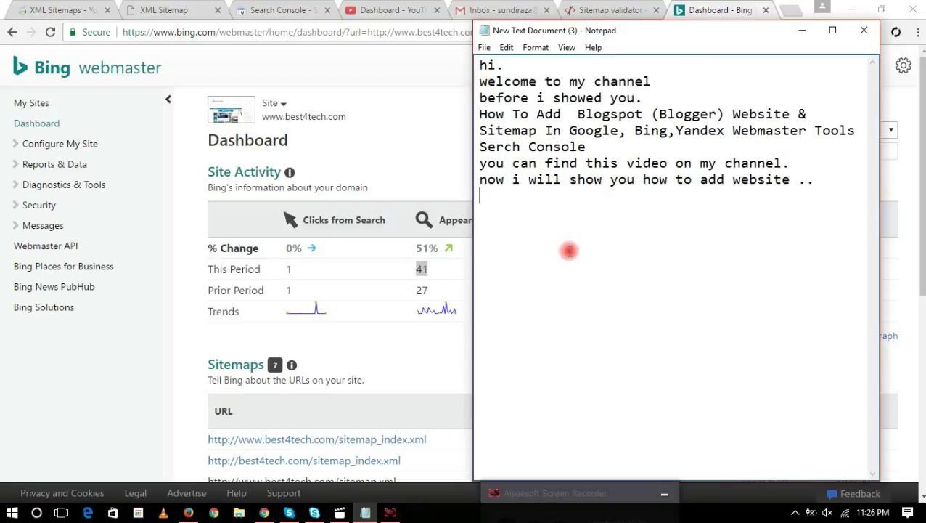